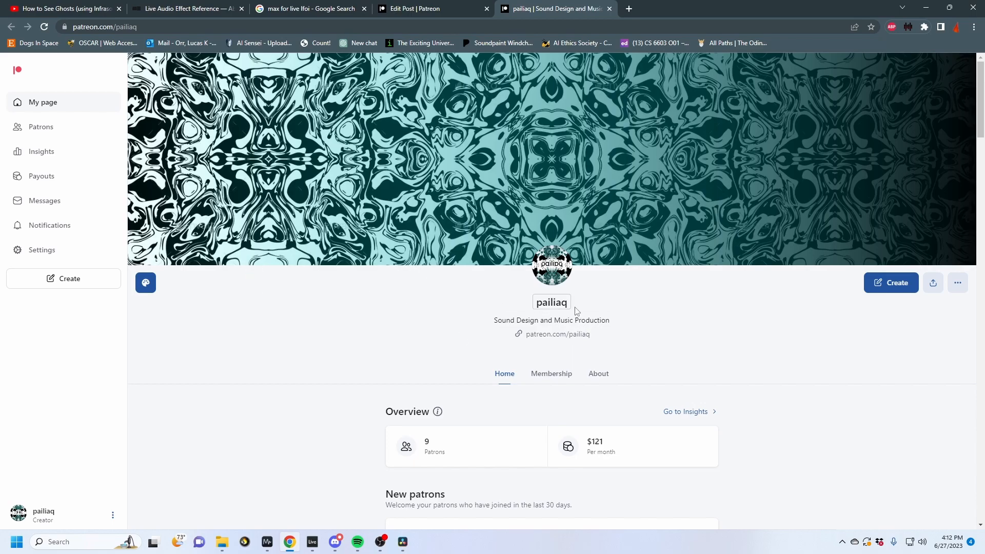
Look through the published posts on the pailiaq Patreon creator page.
scroll(824, 340, "down", 1)
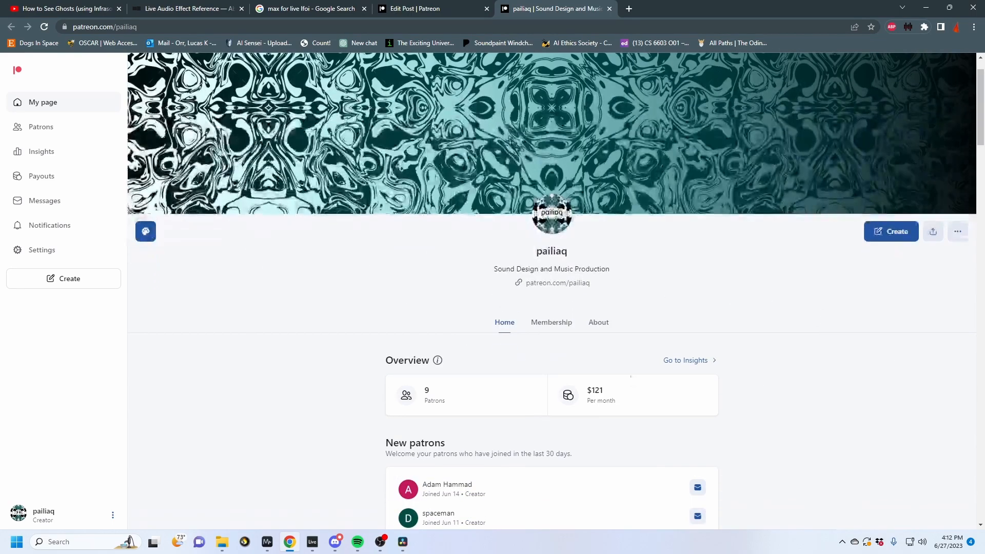
scroll(696, 404, "up", 1)
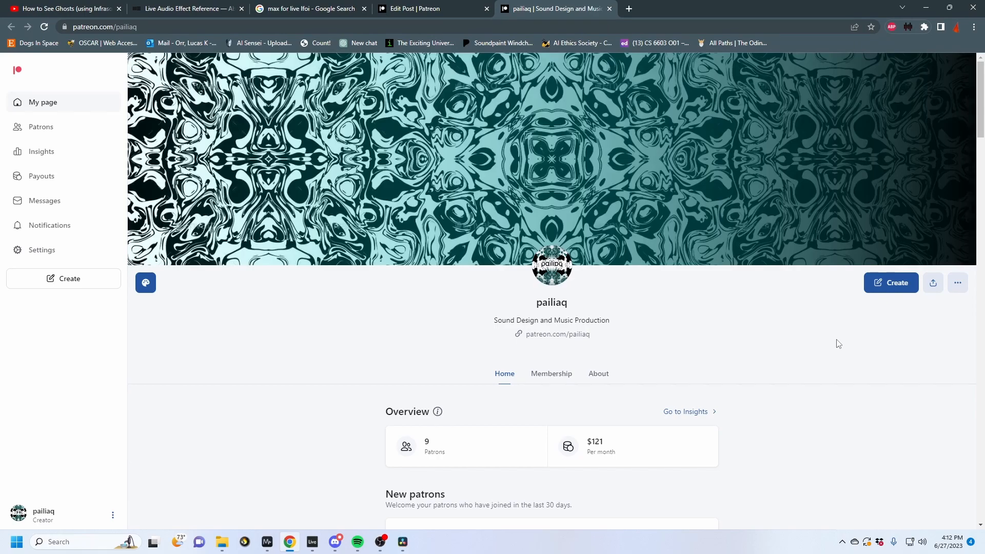
scroll(838, 343, "down", 20)
scroll(836, 340, "up", 4)
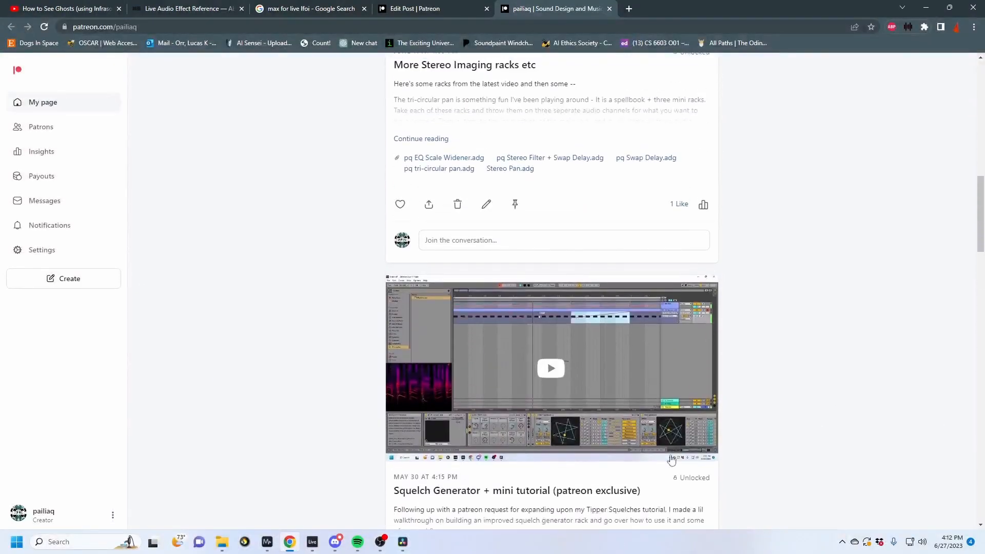
scroll(833, 341, "down", 20)
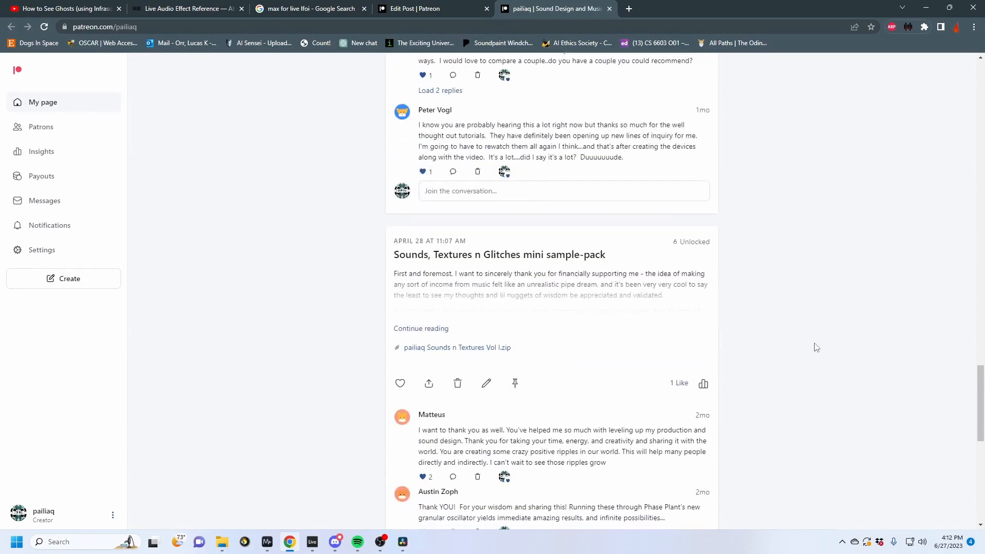
scroll(818, 346, "up", 5)
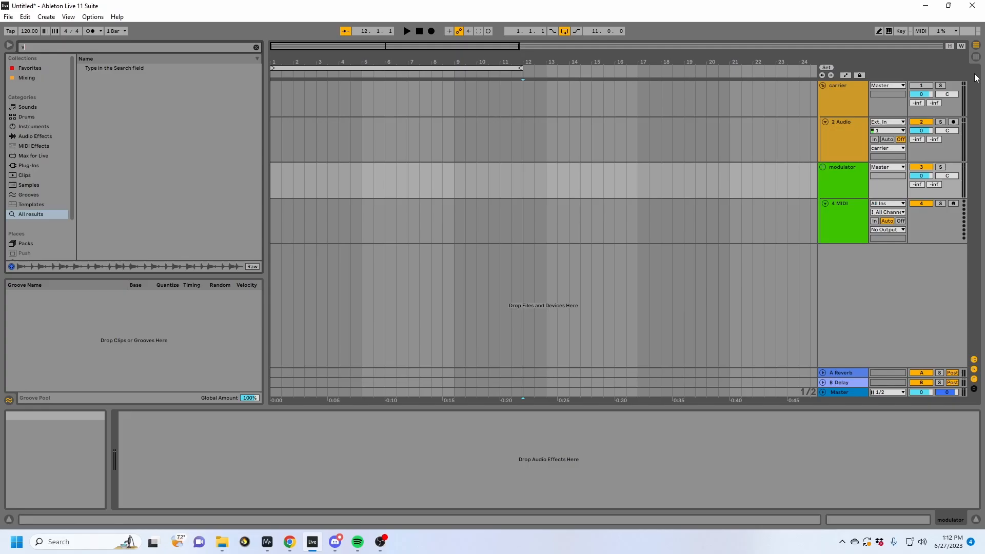
In Ableton Live, search the browser for the Vocoder effect and load it onto the modulator group track.
type("vocder")
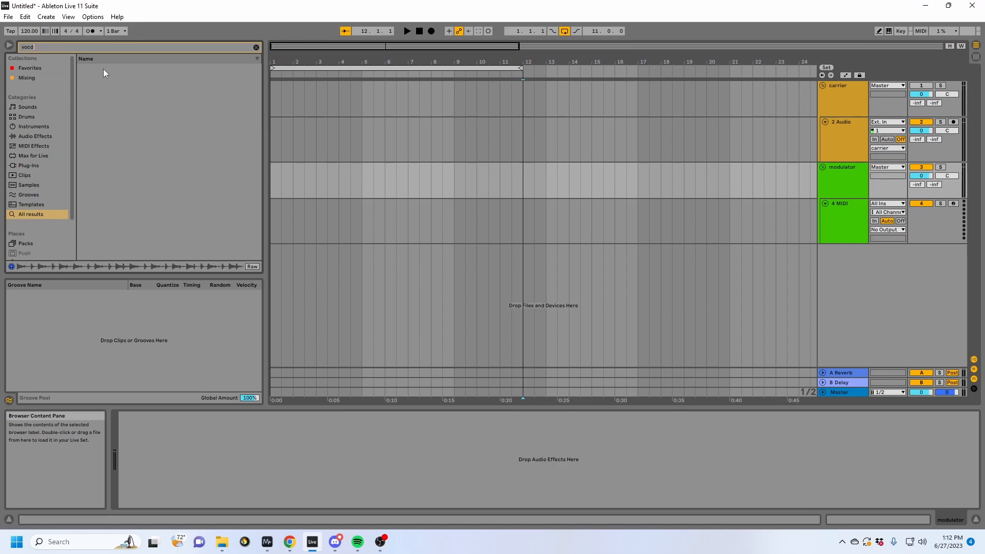
key("BackSpace")
type("o")
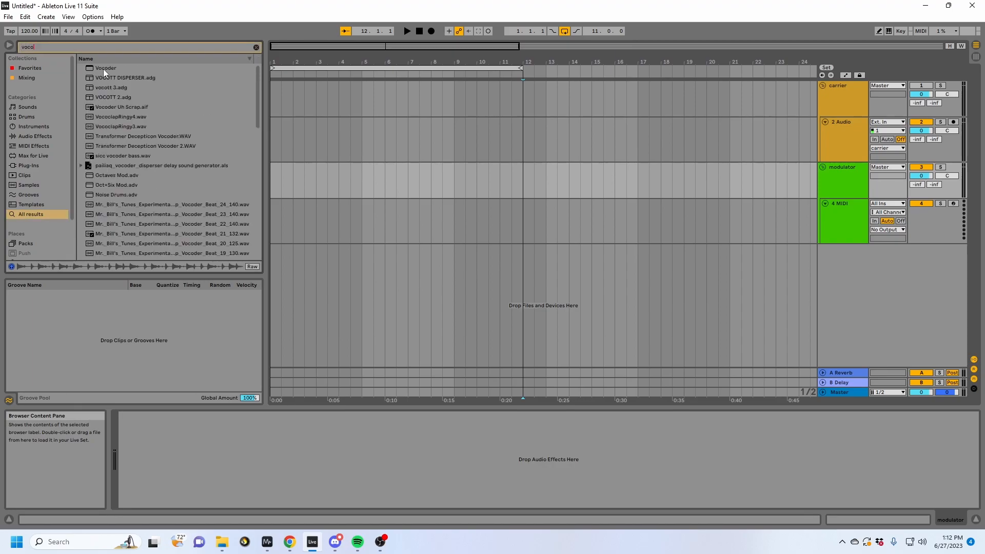
double_click(103, 69)
left_click(854, 186)
left_click(853, 211)
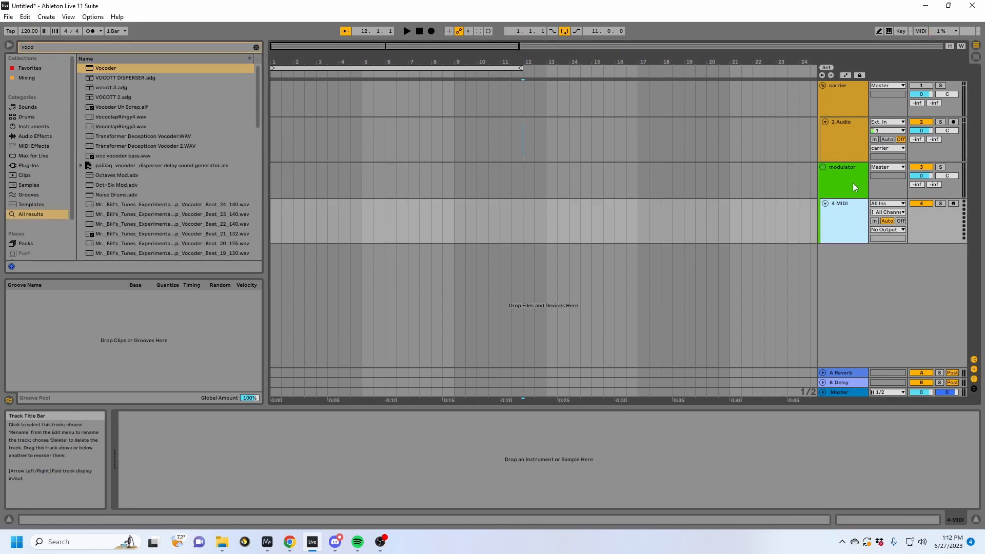
left_click(852, 186)
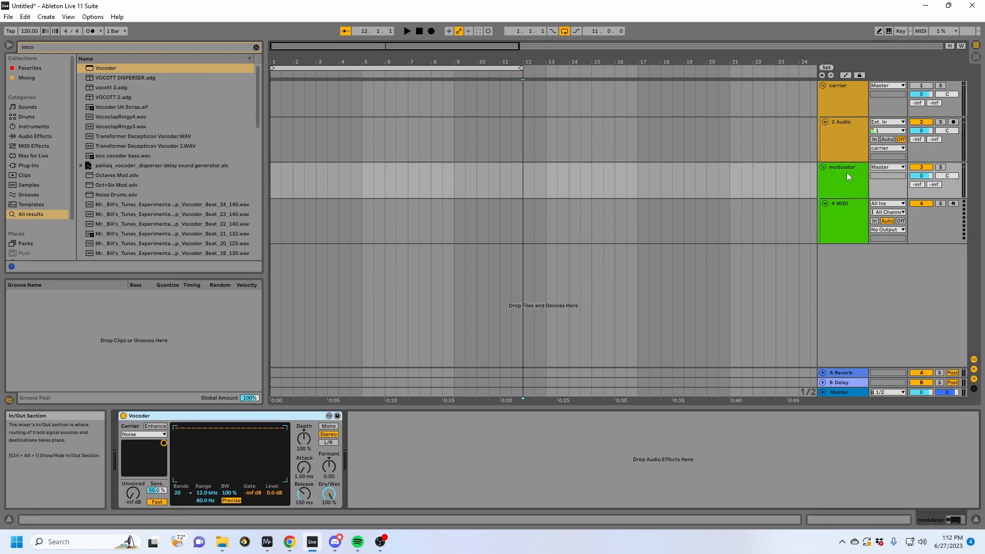
left_click(844, 211)
left_click(836, 181)
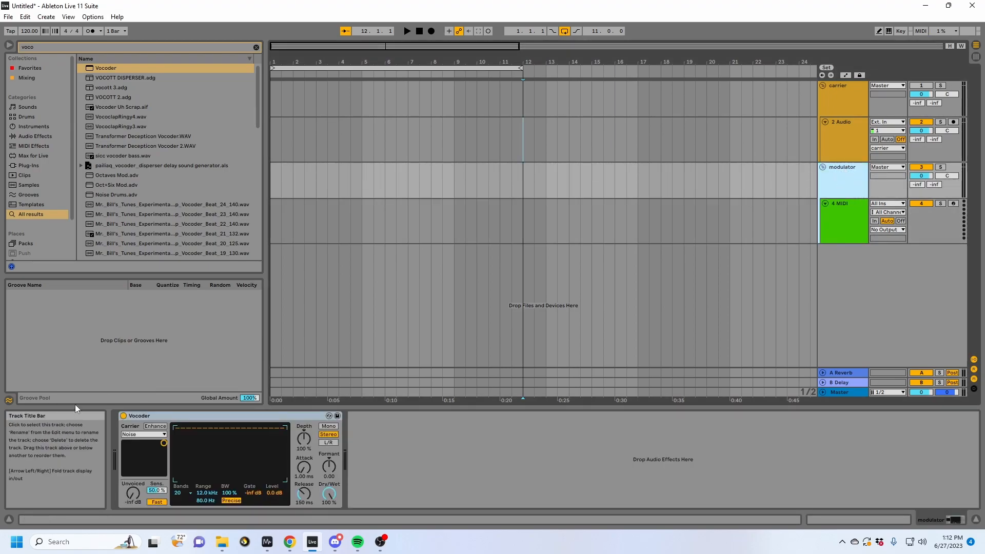
Set the carrier type of the modulator group's Vocoder to External.
left_click(846, 97)
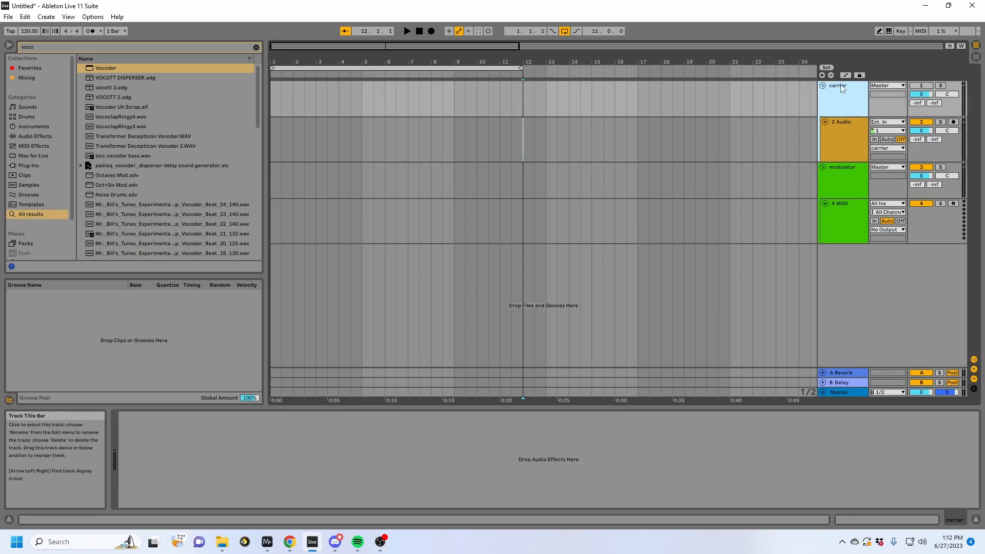
left_click(844, 181)
left_click(144, 434)
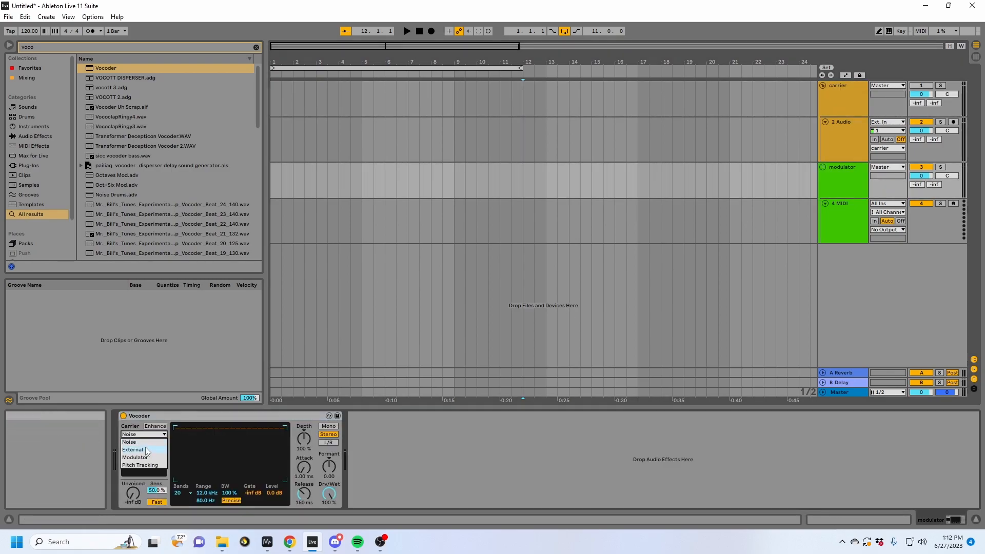
left_click(146, 450)
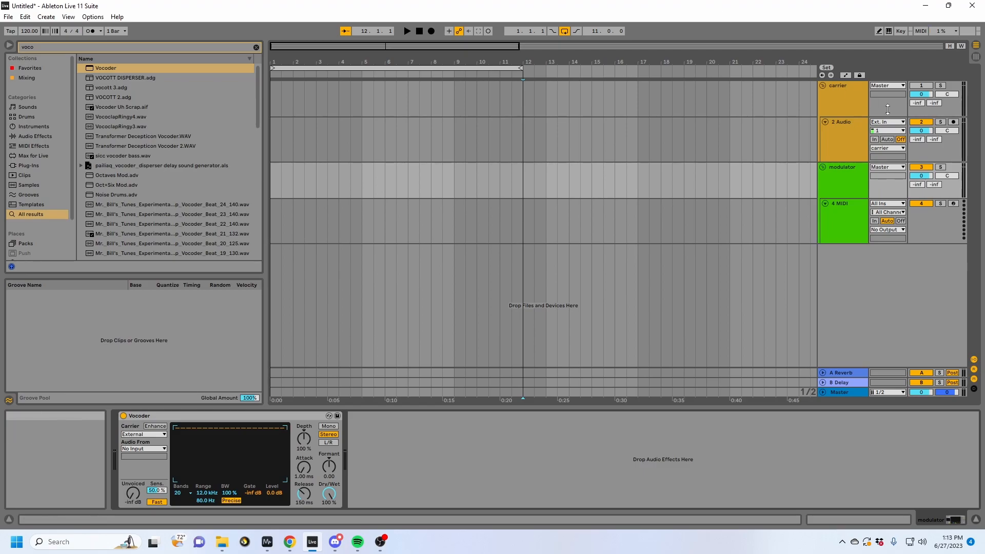
Add a MIDI track after 2 Audio inside the carrier group and load the Wavetable instrument on it.
left_click(849, 134)
key("ctrl+shift+t")
key("ctrl+f")
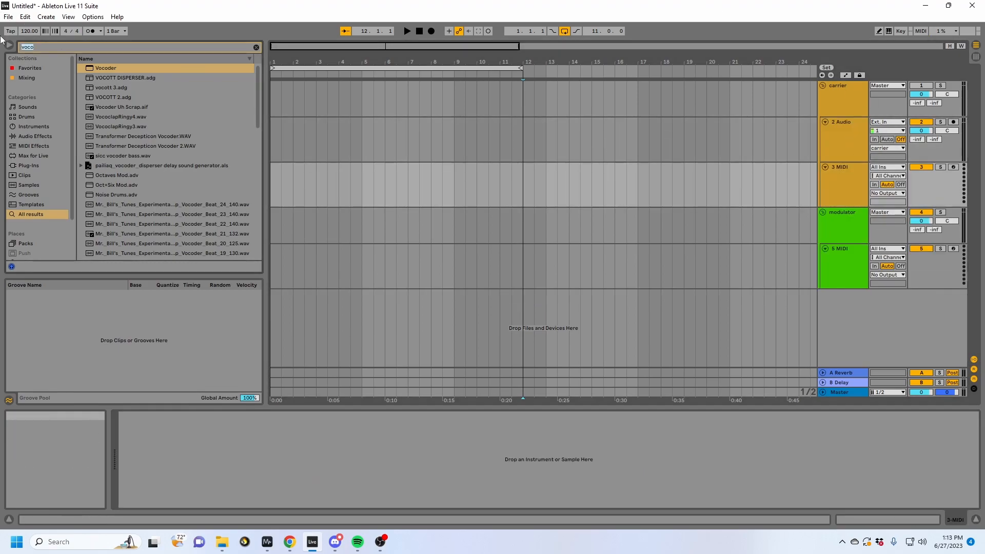
type("wavet")
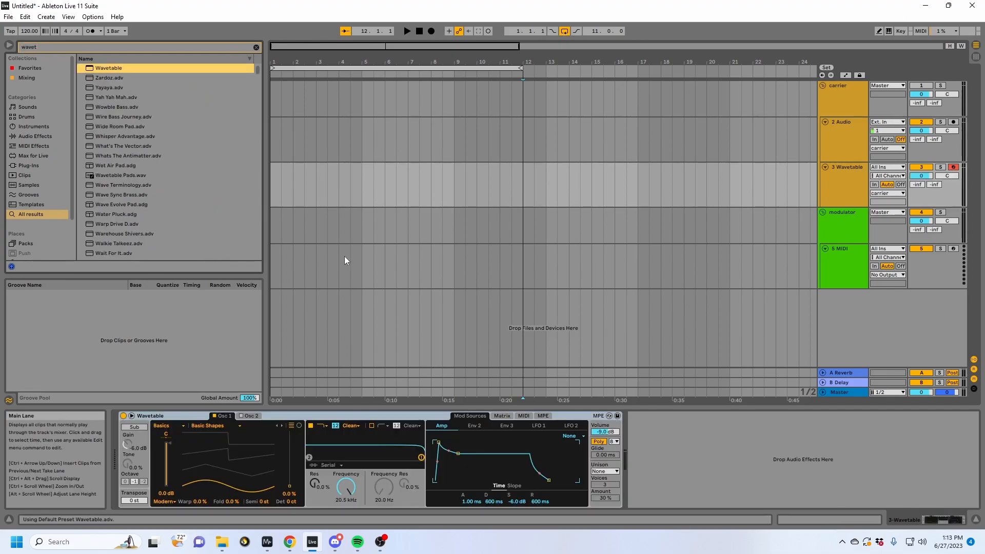
Create a MIDI clip over bars 1 to 8 on the Wavetable track and fill it with one sustained F#0 note.
left_click_drag(450, 180, 134, 192)
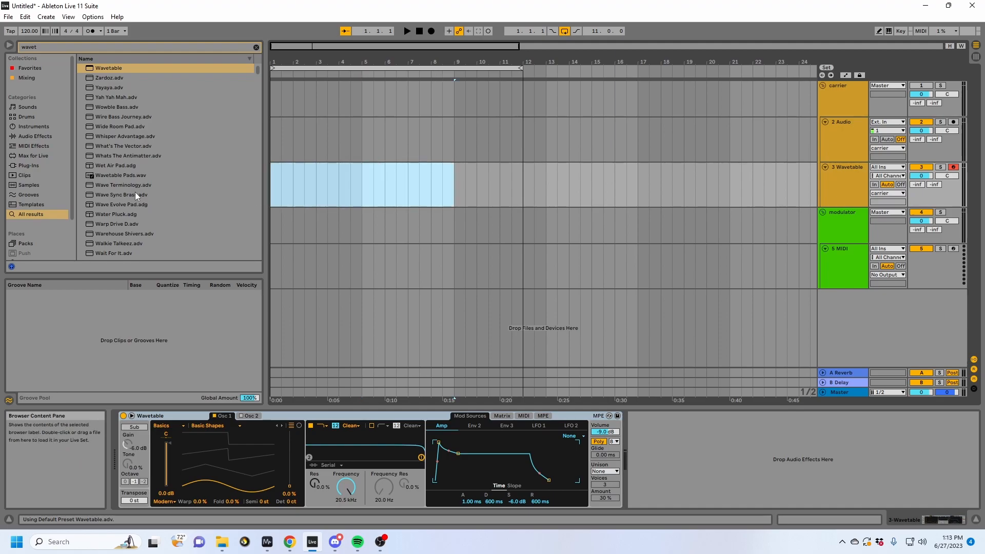
key("ctrl+shift+m")
scroll(280, 475, "down", 10)
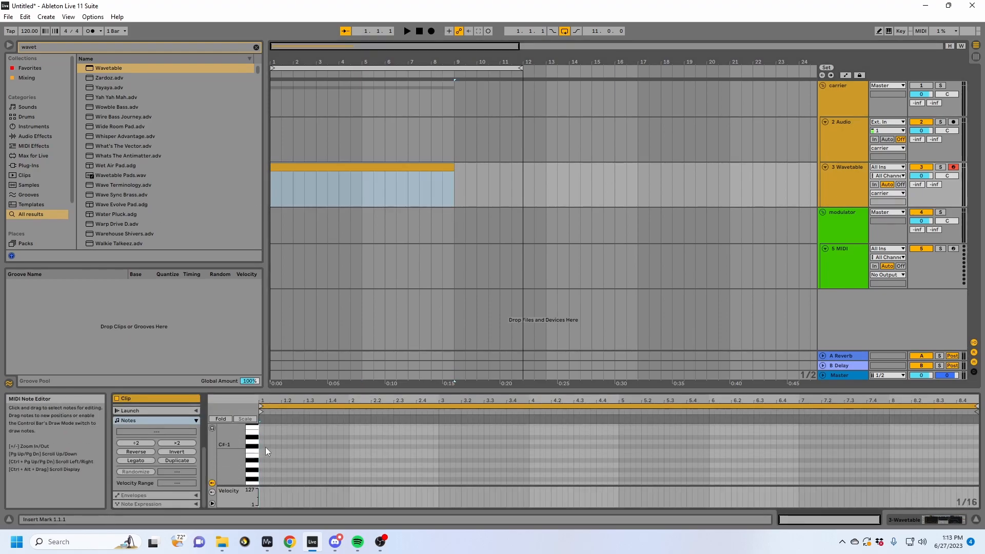
scroll(266, 447, "up", 3)
key("b")
left_click(263, 438)
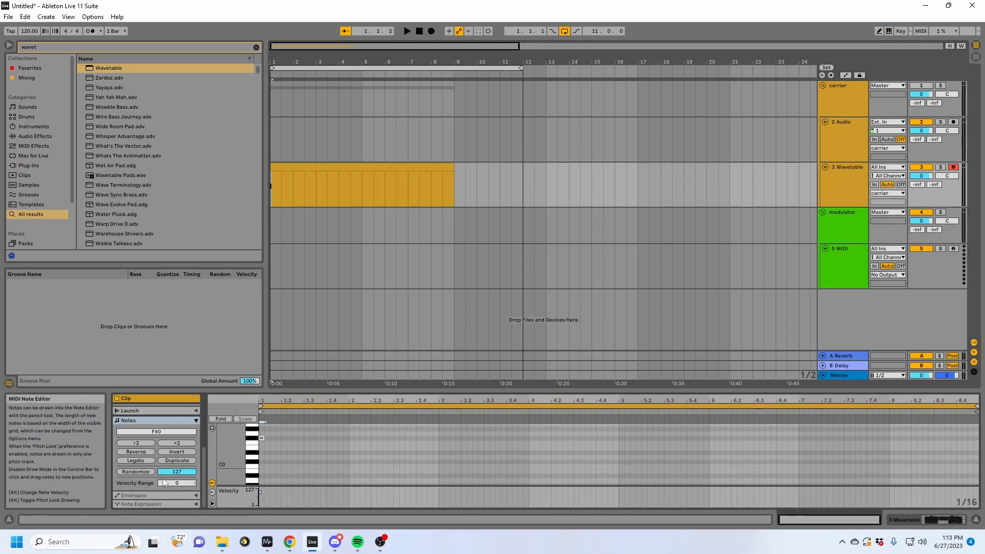
left_click(132, 460)
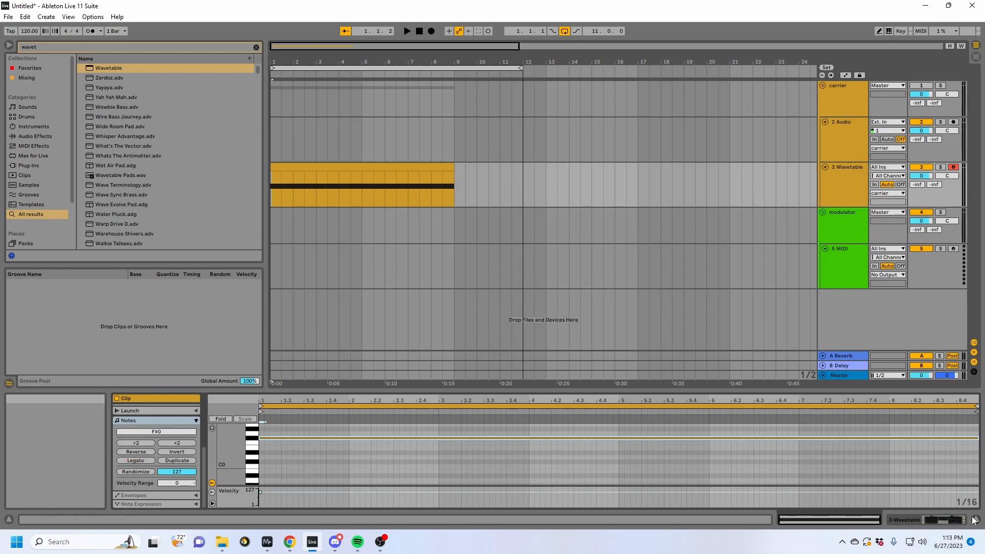
Set the wave position of Wavetable's Osc 1 to 60% and audition the clip.
left_click(974, 520)
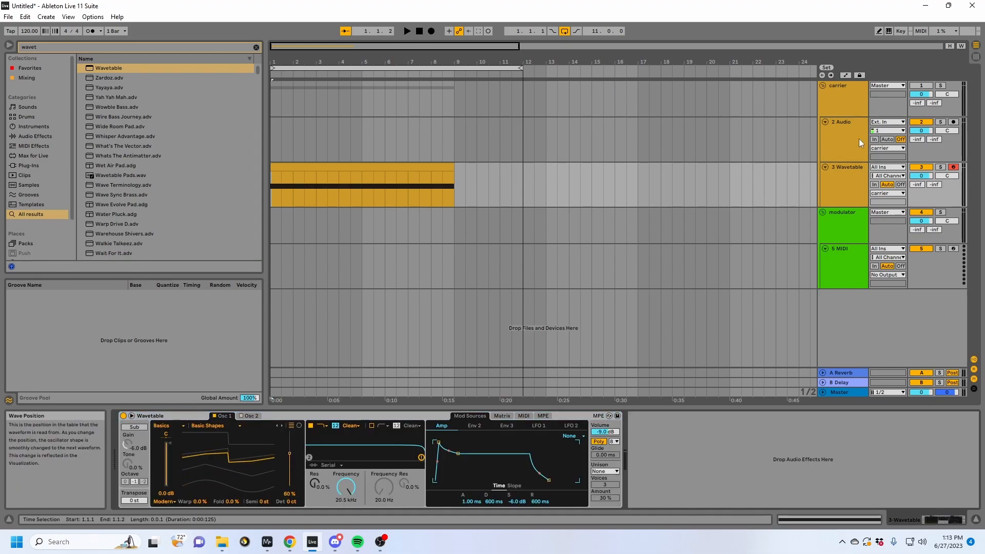
key("space")
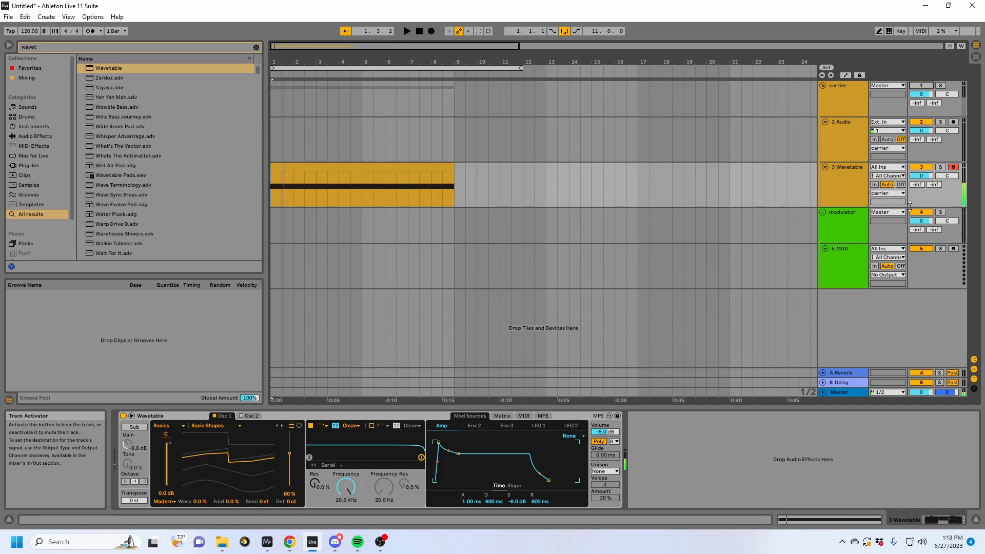
Route the carrier group into the modulator group's Vocoder as its external audio source.
left_click(845, 236)
left_click(147, 435)
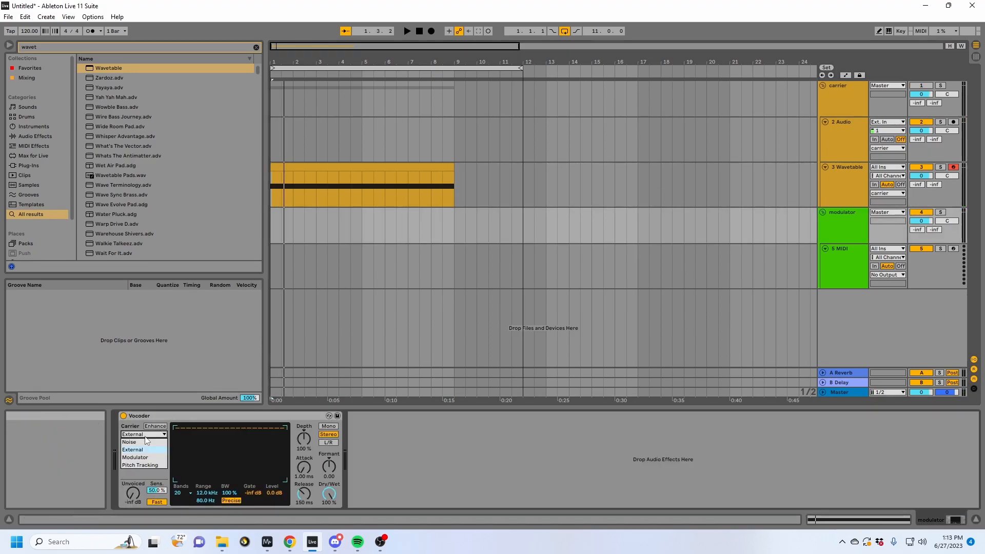
left_click(144, 448)
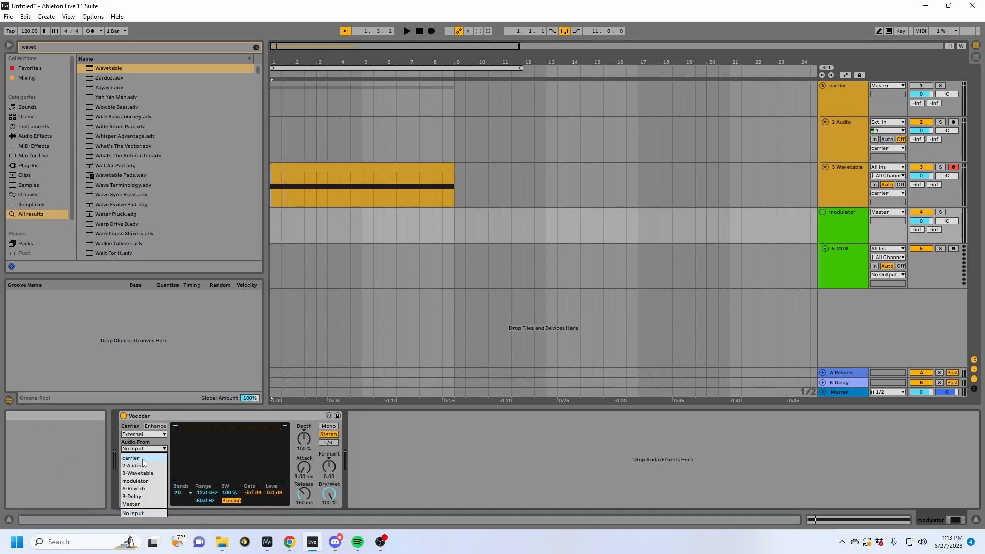
left_click(143, 459)
Search the samples folder for "lenz" and place LNZ_171_Tronix_Drums_1.wav at bar 1 on the track inside the modulator group.
left_click(312, 195)
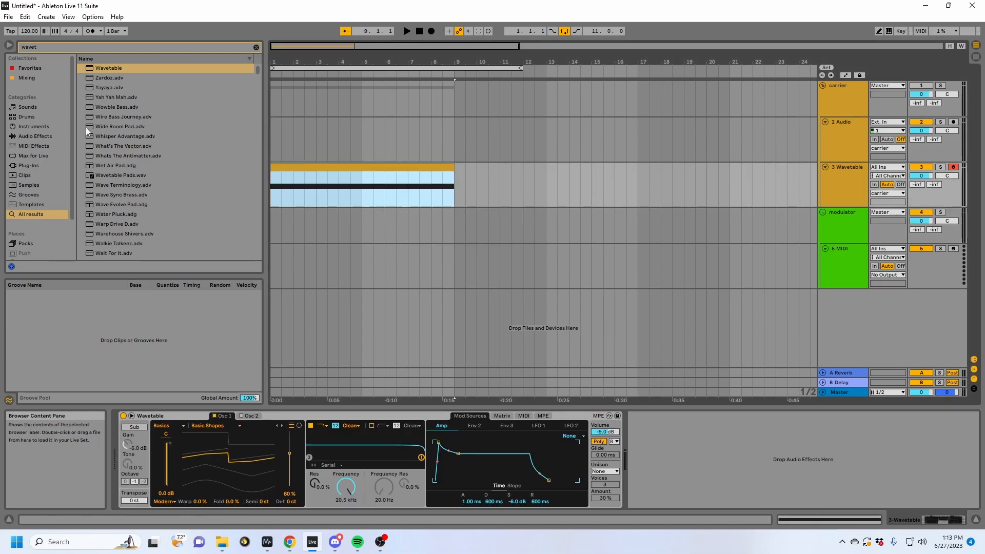
scroll(29, 233, "down", 3)
left_click(29, 235)
left_click(88, 80)
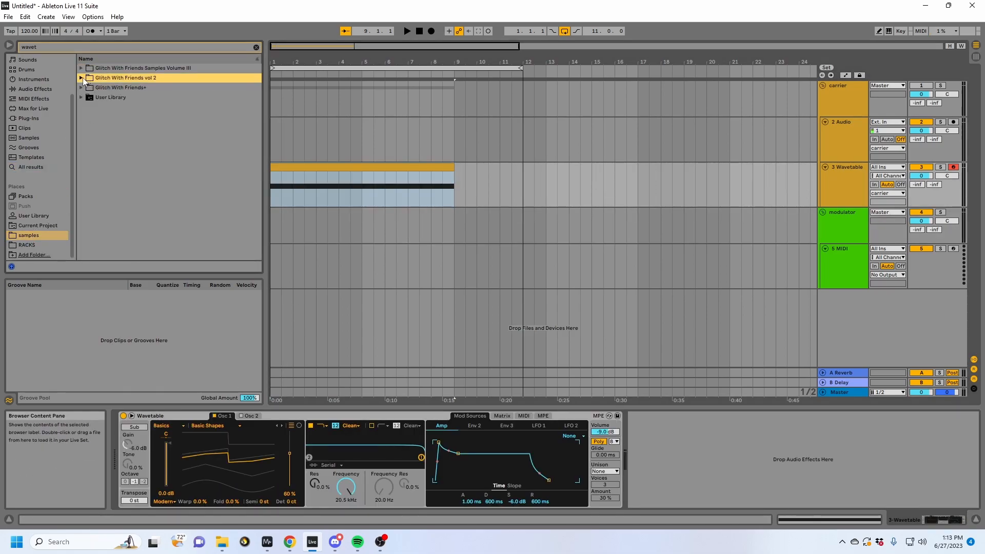
left_click(107, 47)
type("lenz")
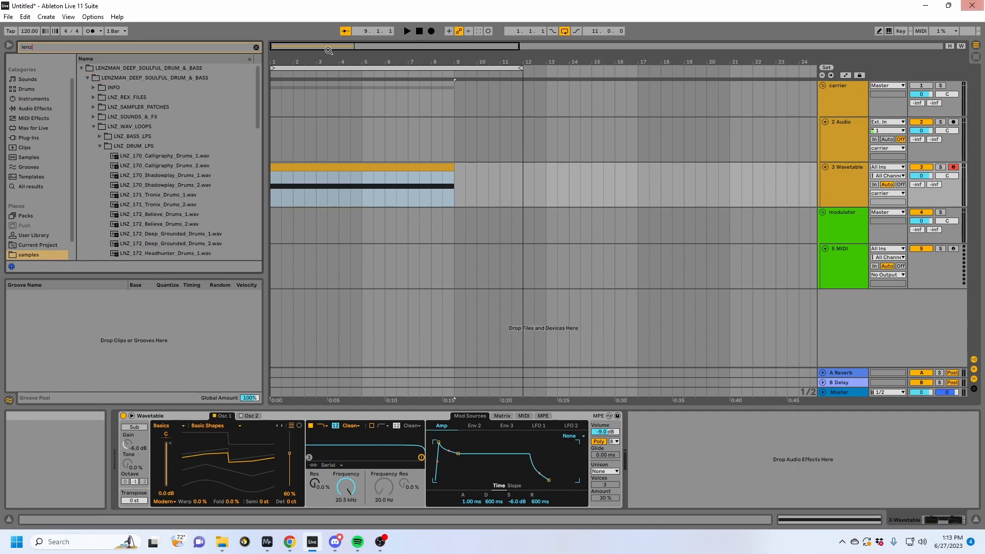
left_click(154, 195)
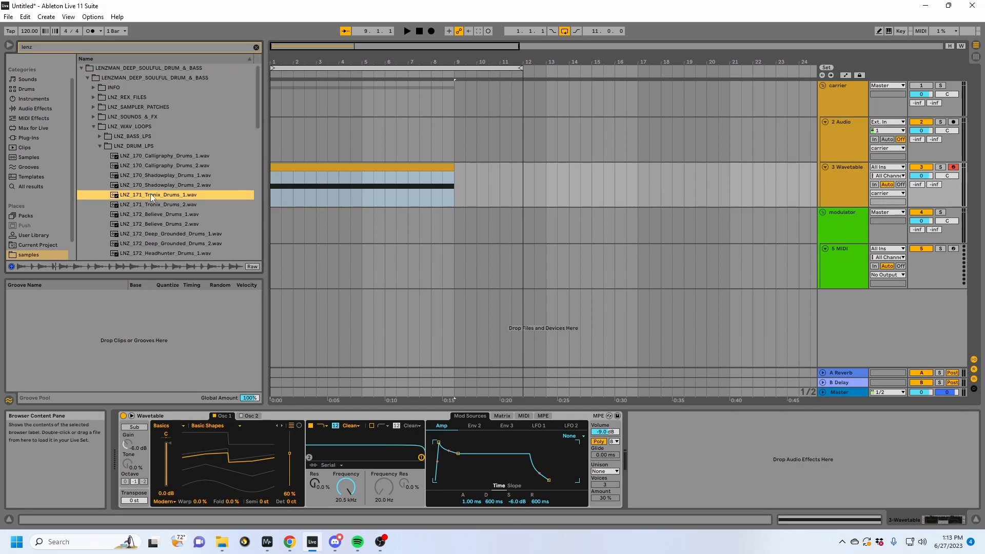
left_click_drag(147, 197, 274, 282)
Play the drum loop through the modulator group and view its Vocoder device.
key("space")
left_click(850, 229)
left_click_drag(320, 258, 260, 392)
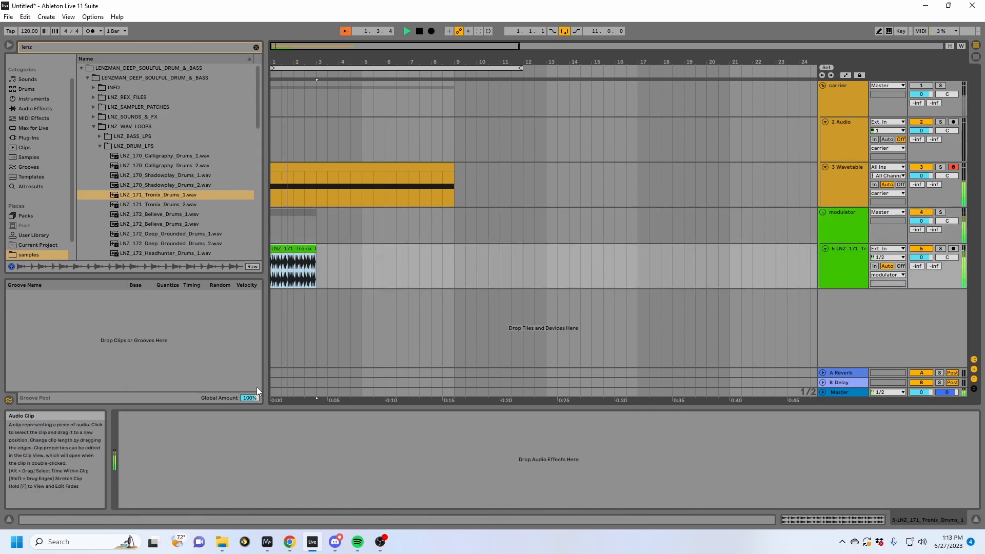
left_click(349, 263)
left_click(372, 219)
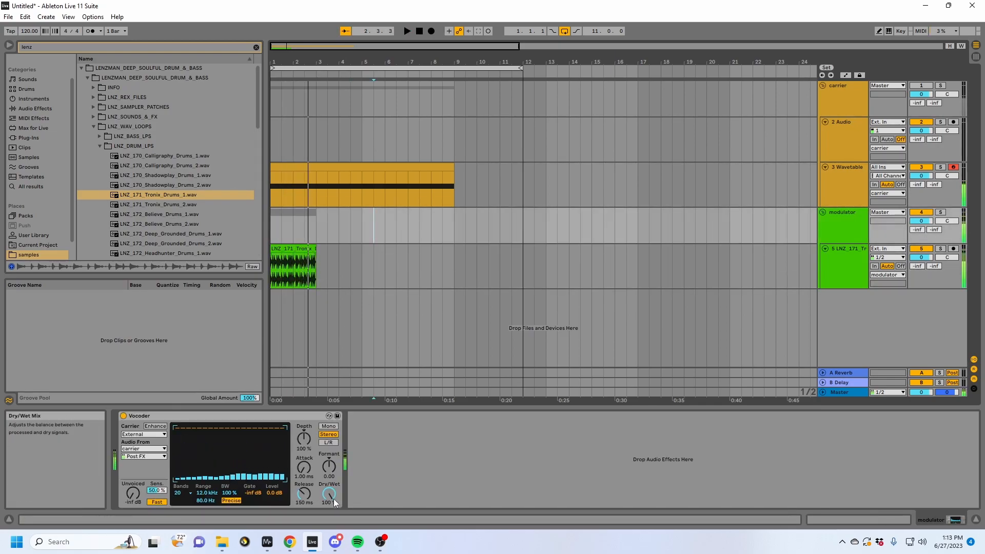
Extend the Tronix drum clip to the start of bar 9 and set the arrangement loop to its eight bars.
left_click_drag(316, 247, 454, 251)
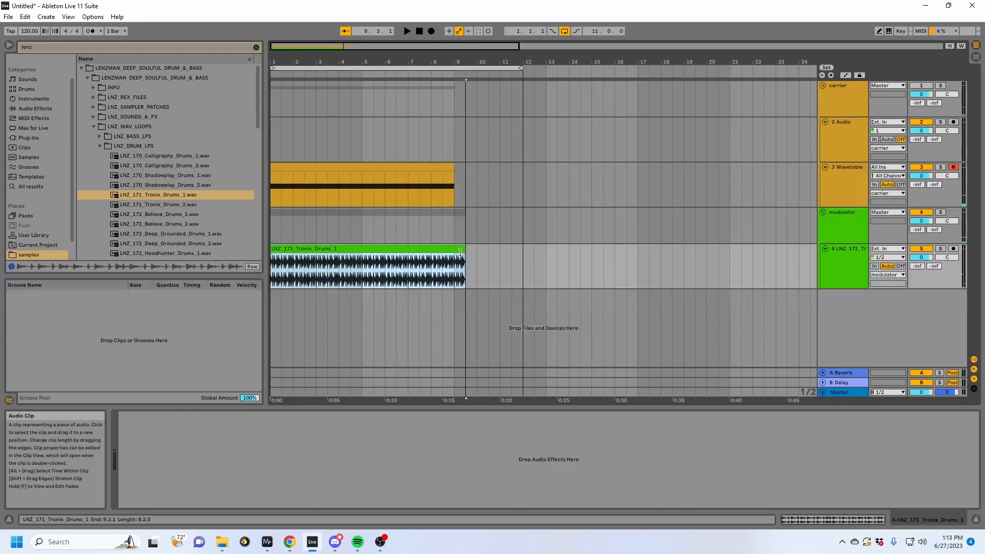
key("ctrl+l")
Play back the vocoded drum loop and check the Vocoder's Dry/Wet and Formant controls.
left_click(353, 239)
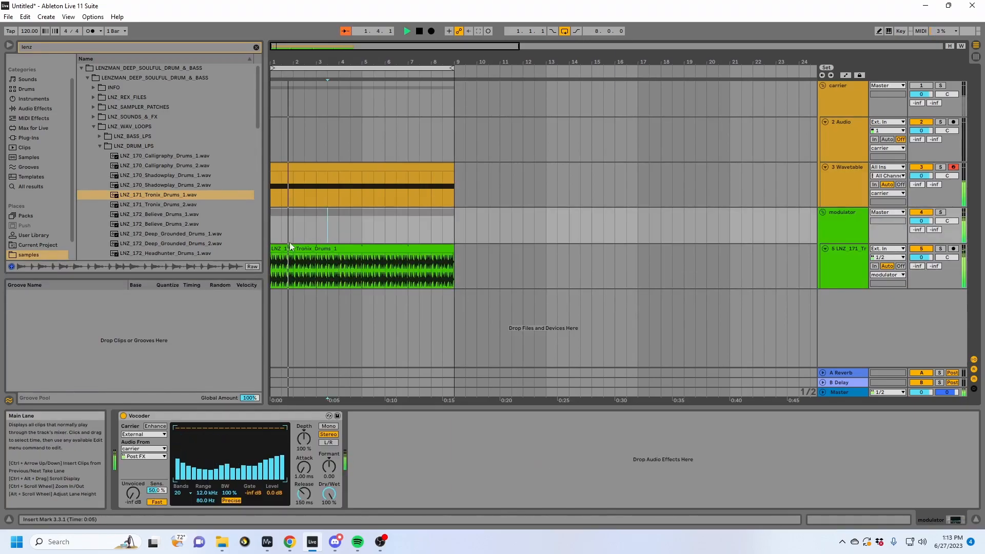
left_click(291, 249)
left_click(294, 230)
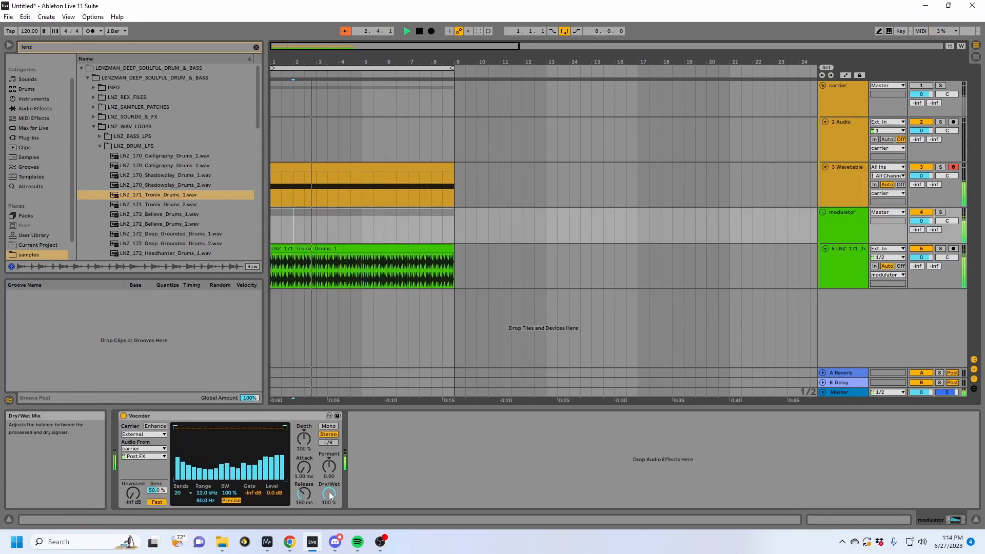
mouse_move(328, 494)
left_mouse_down()
mouse_move(329, 544)
mouse_move(329, 492)
left_mouse_up()
key("space")
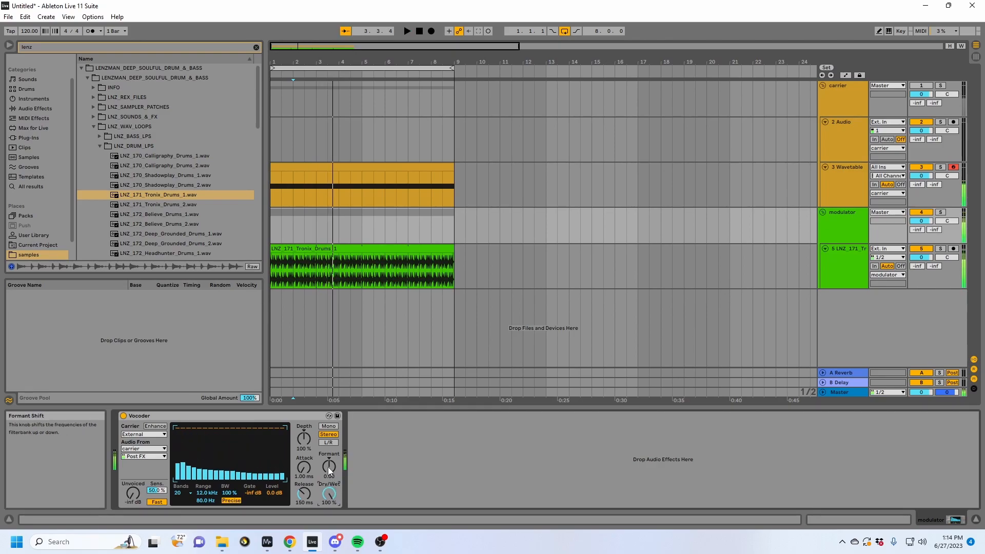
left_click(329, 467)
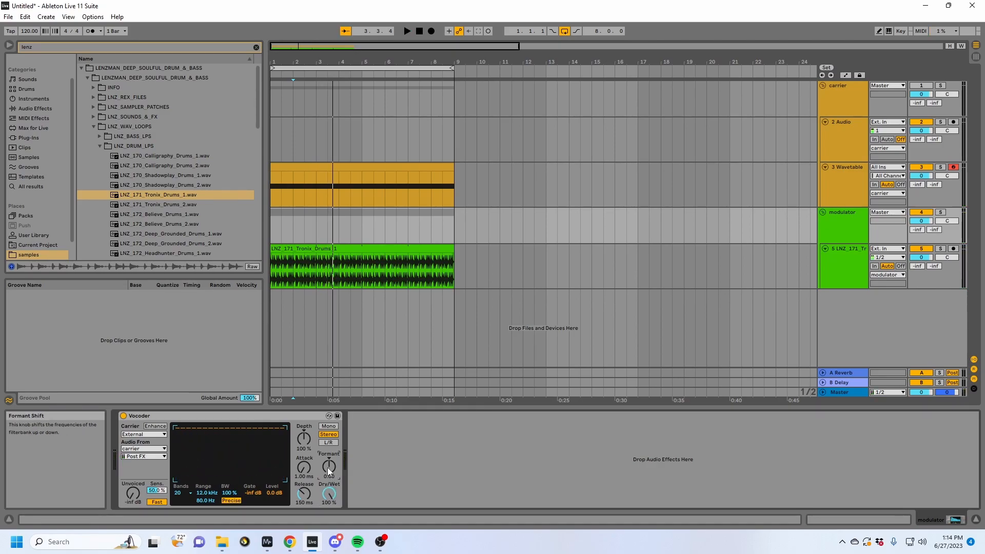
key("space")
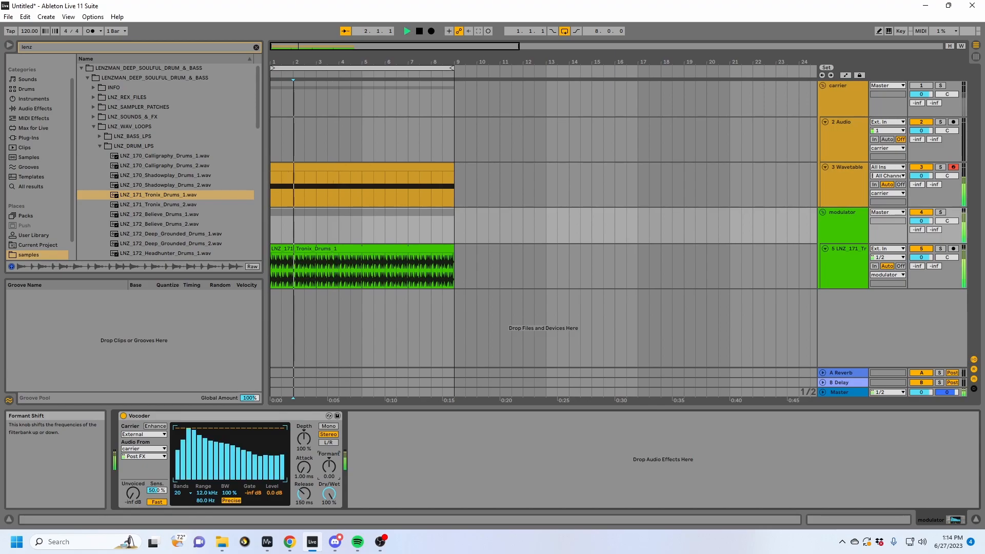
Try raising the Vocoder's Formant to about 5.80 while the loop plays, and reset it to 0.00.
left_click_drag(329, 467, 328, 487)
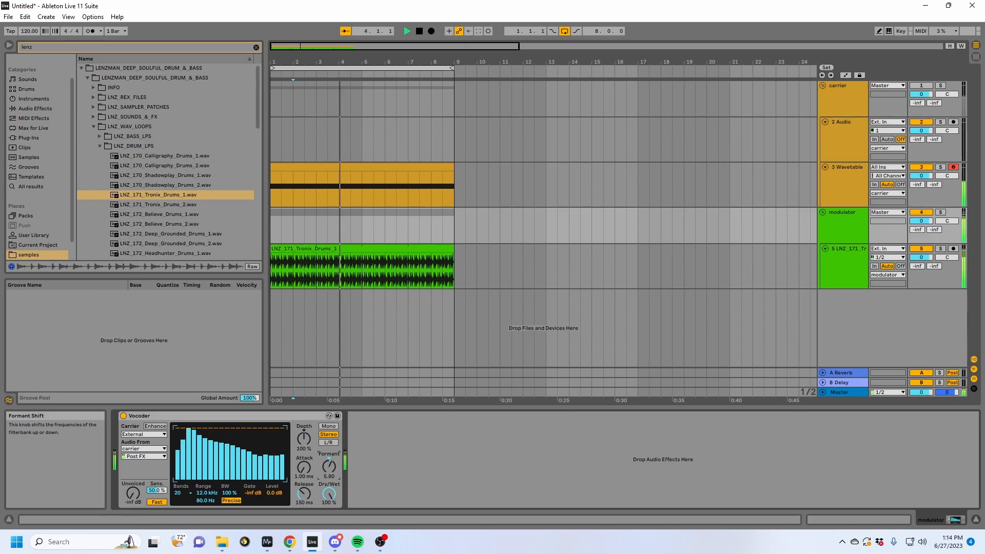
key("space")
double_click(329, 467)
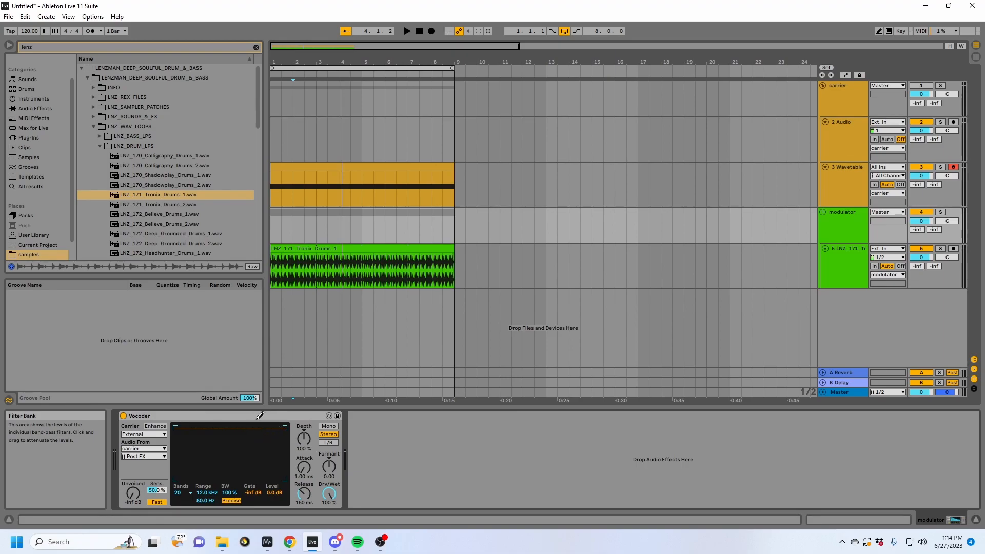
Set the Vocoder's number of Bands to 40 and briefly play the vocoded loop.
left_click(183, 495)
left_click(184, 488)
key("space")
key("space")
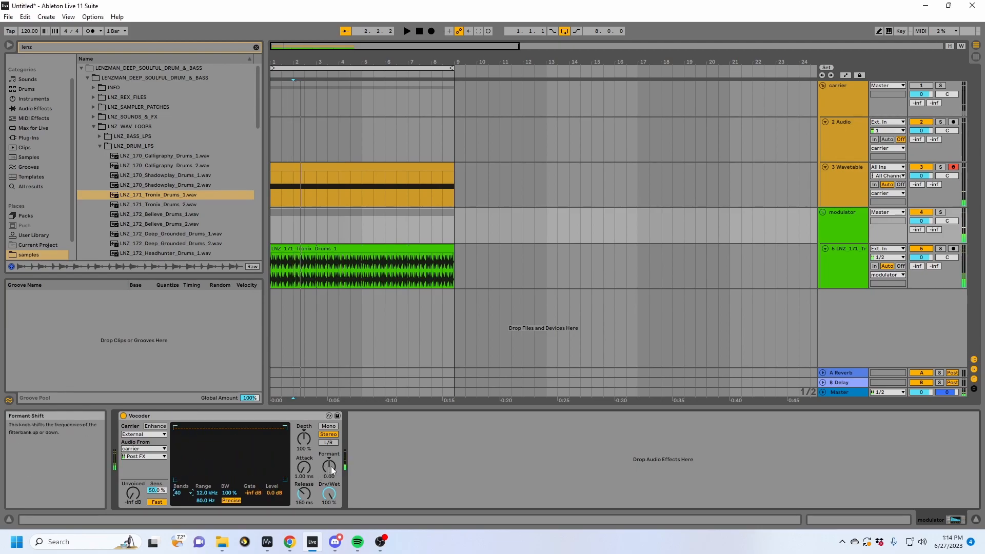
Try lowering the Vocoder's Formant to about -14.4 during playback with 40 bands, and restore it to 0.00.
key("space")
mouse_move(331, 467)
left_mouse_down()
mouse_move(331, 452)
mouse_move(331, 473)
left_mouse_up()
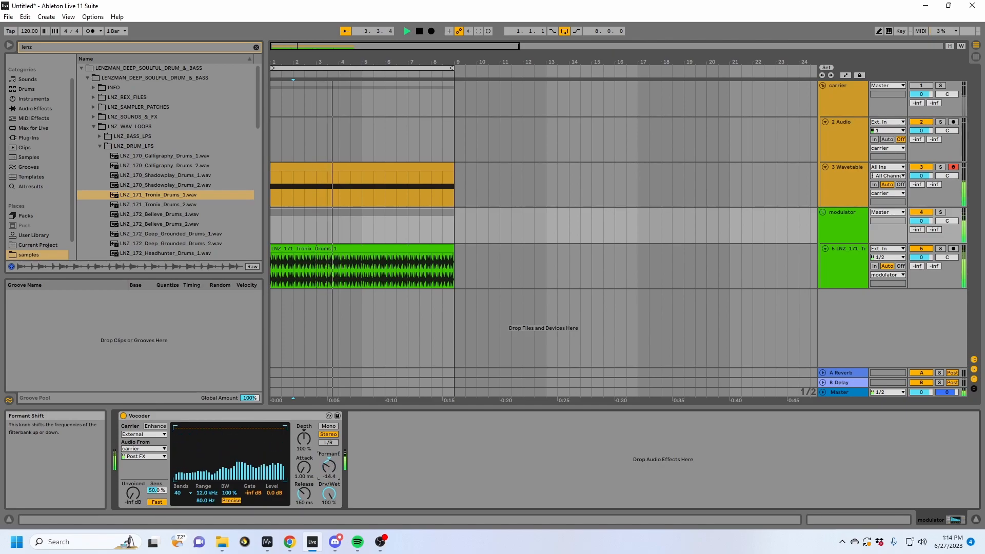
double_click(330, 467)
key("space")
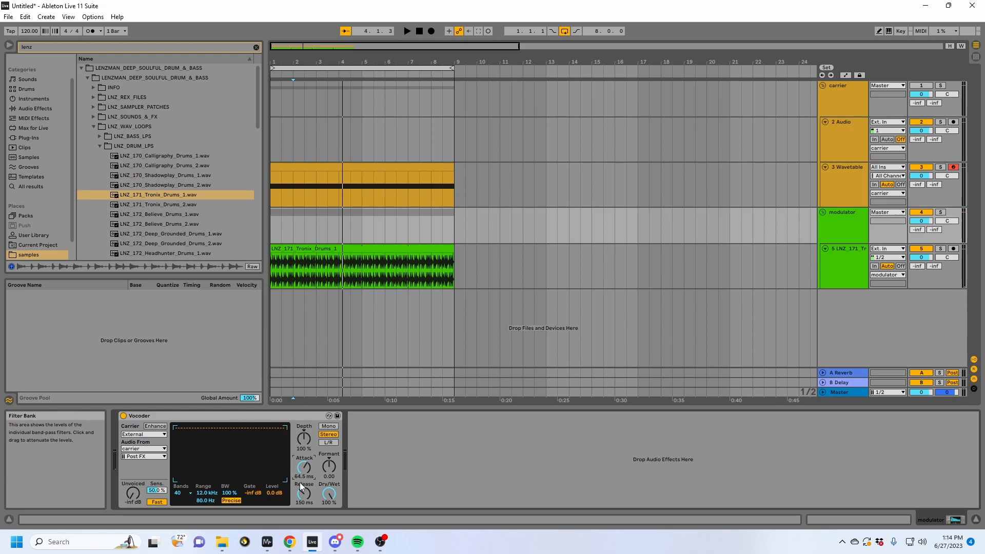
Raise the Vocoder's Attack to 246 ms while listening to the loop.
key("space")
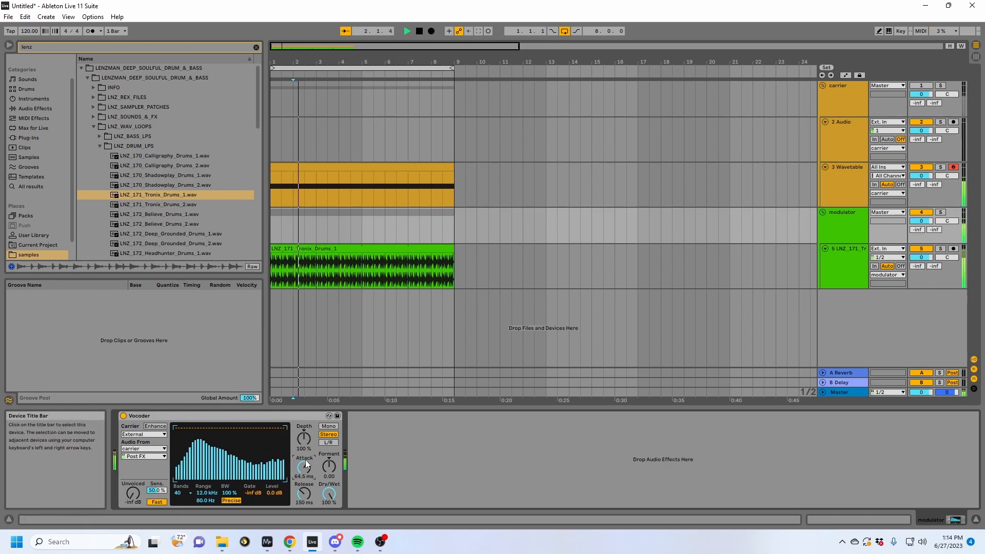
left_click_drag(306, 460, 306, 445)
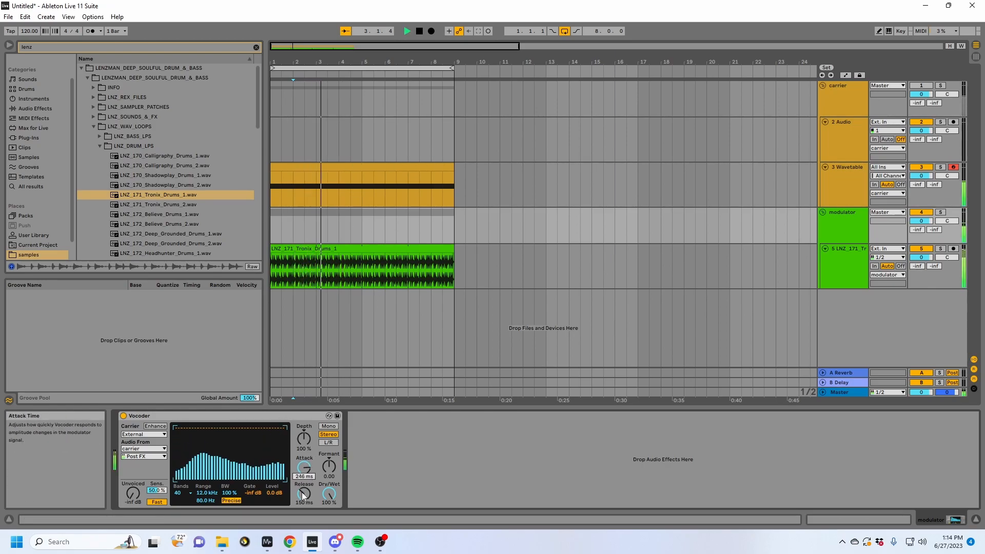
key("space")
Shorten the Vocoder's Release to 10.0 ms and bring its Attack down to 1.00 ms while the loop plays.
left_click_drag(304, 494, 304, 545)
key("space")
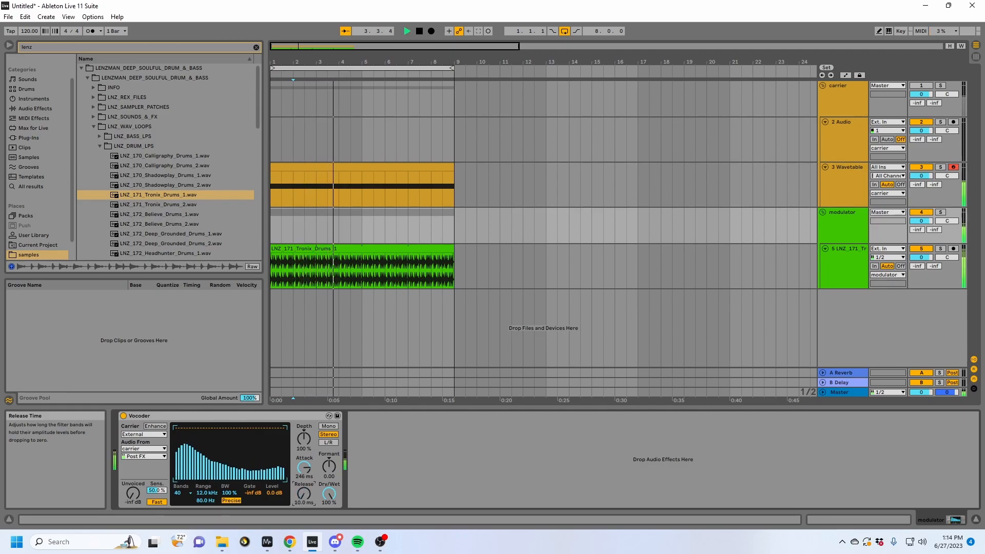
left_click_drag(304, 468, 304, 494)
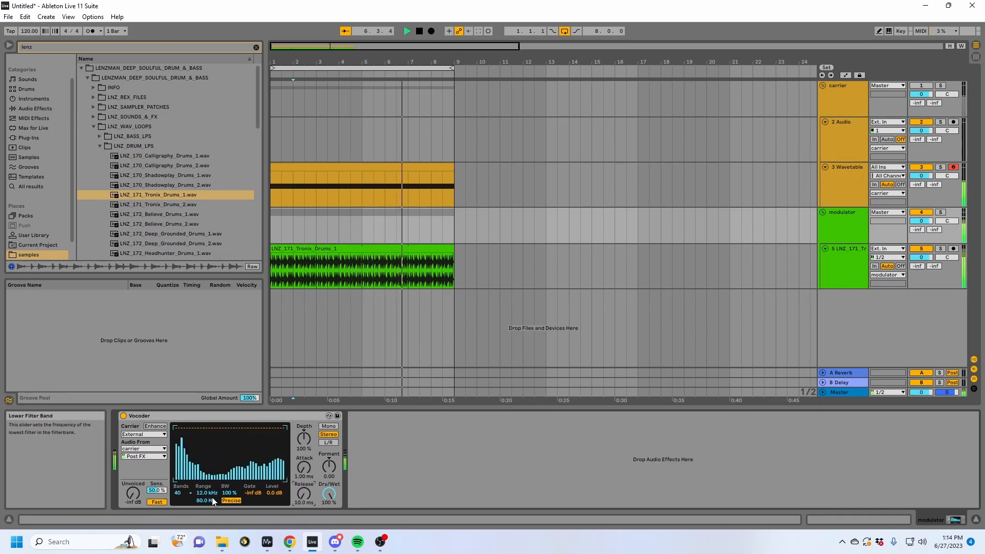
Widen the Vocoder's filter Range to 18.0 kHz at the upper end and 20.0 Hz at the lower end, and play the loop.
key("space")
left_click_drag(207, 493, 204, 515)
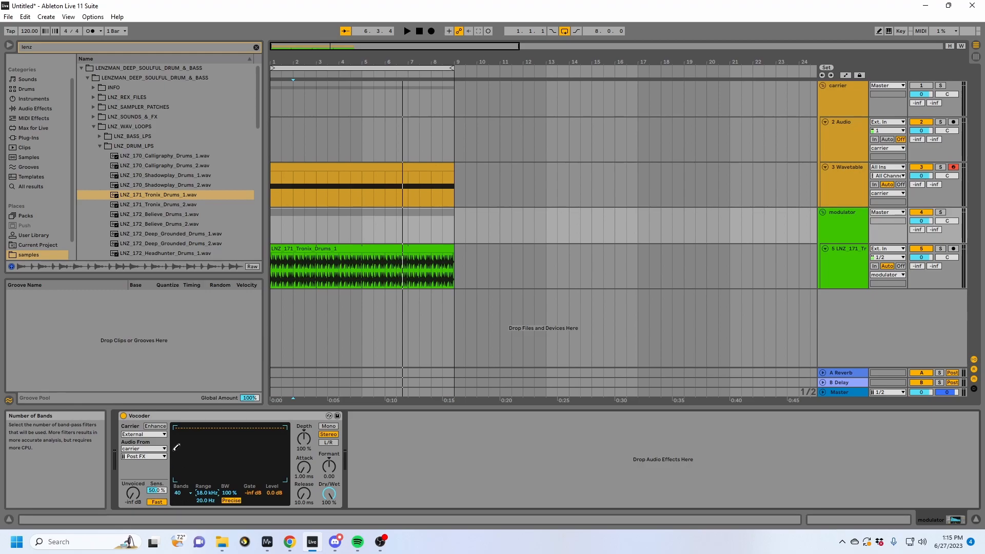
key("space")
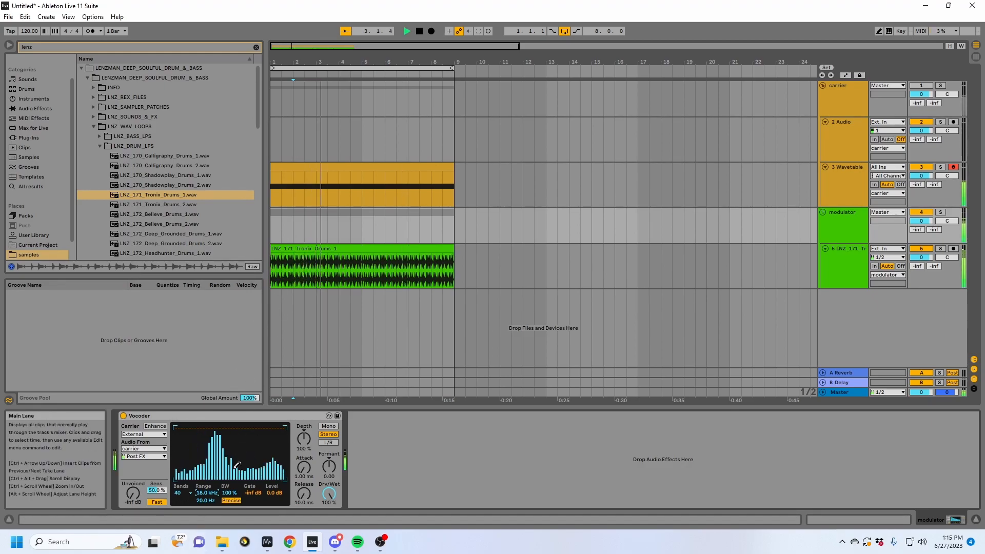
Audition different lower filter frequencies in the Vocoder's Range and set the lower limit to 44 Hz.
left_click_drag(205, 500, 207, 458)
left_click_drag(205, 500, 206, 492)
key("space")
key("space")
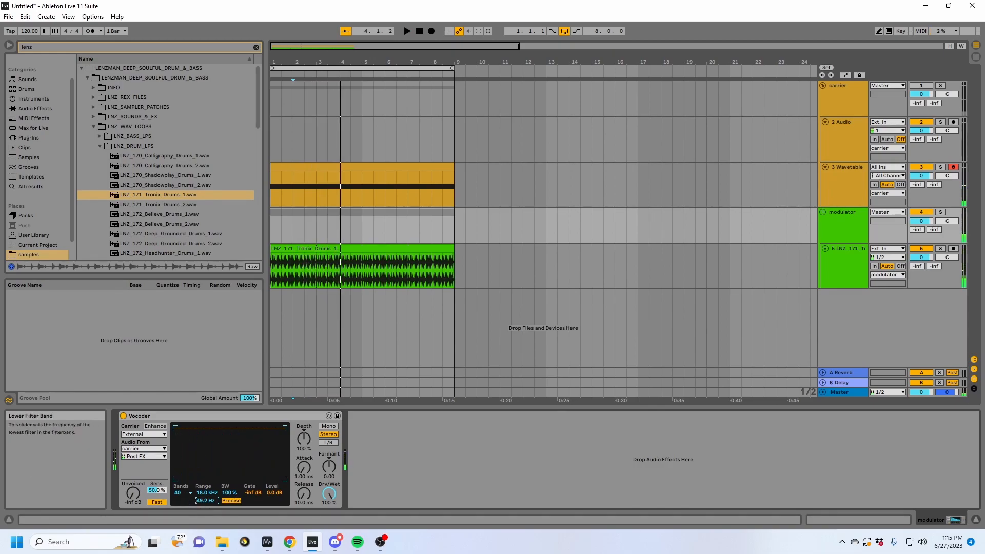
type("44")
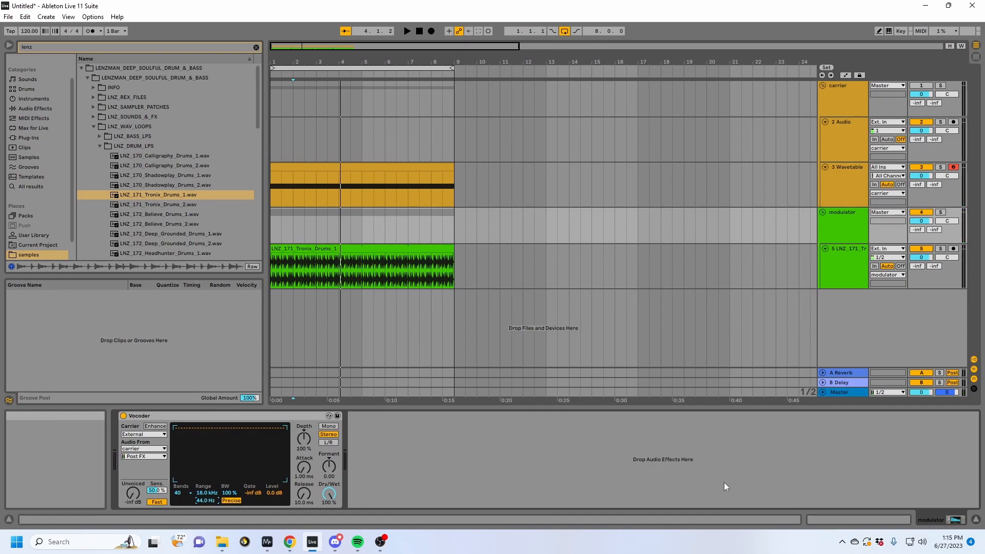
Reduce the Vocoder's number of Bands to 12 and play back the loop.
left_click(182, 493)
left_click(181, 432)
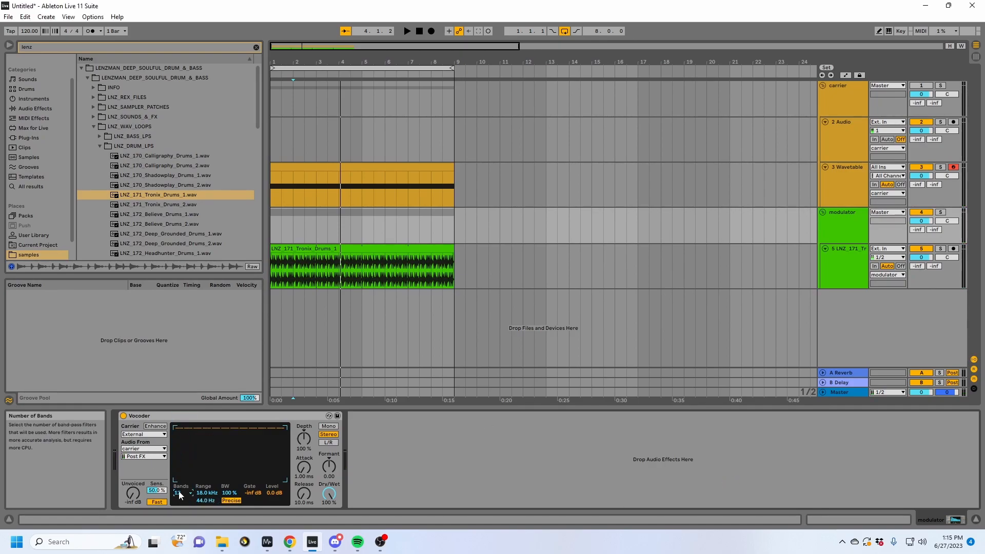
key("space")
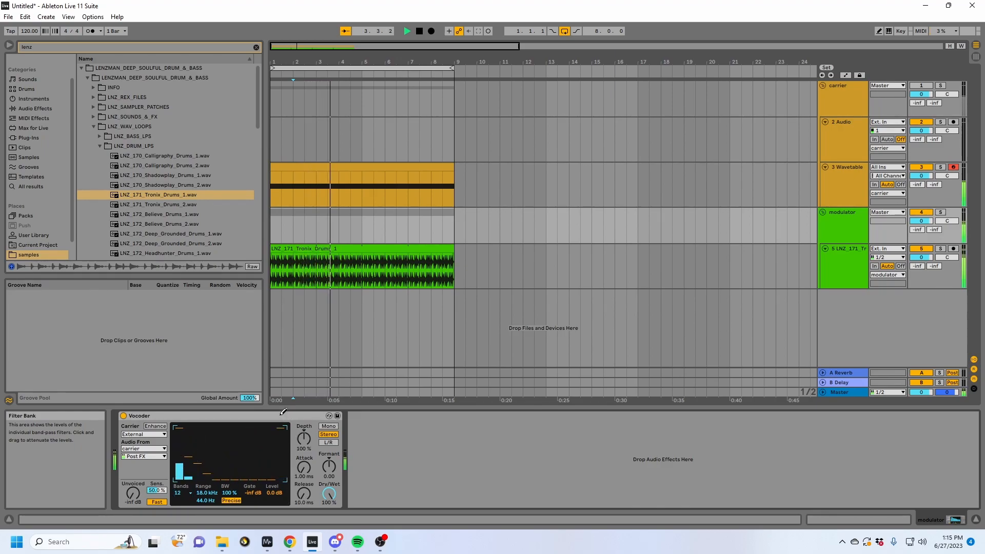
key("space")
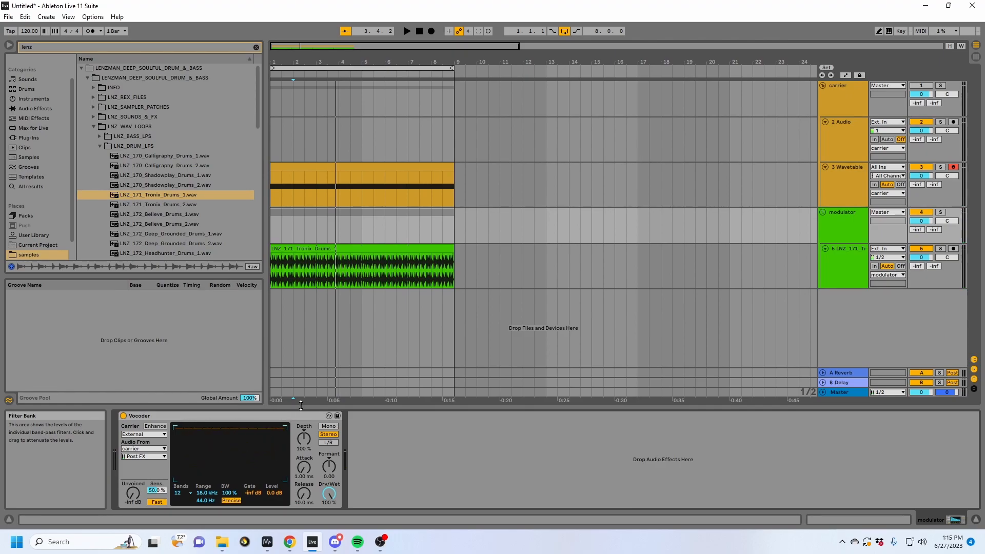
Sweep the Vocoder's Depth during playback and lower it to 0.00 %.
key("space")
mouse_move(304, 438)
left_mouse_down()
mouse_move(304, 418)
mouse_move(304, 482)
left_mouse_up()
key("space")
key("space")
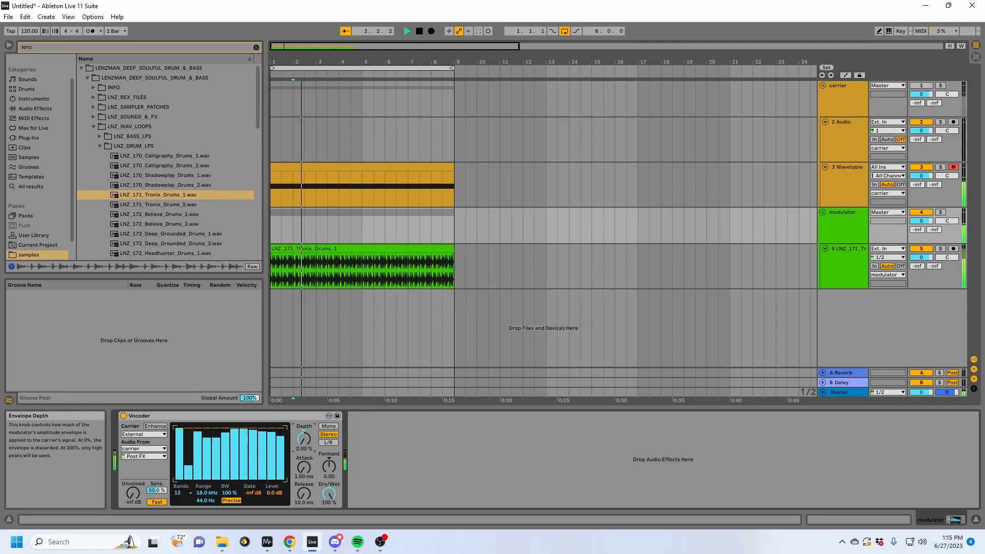
left_click_drag(304, 439, 303, 402)
key("space")
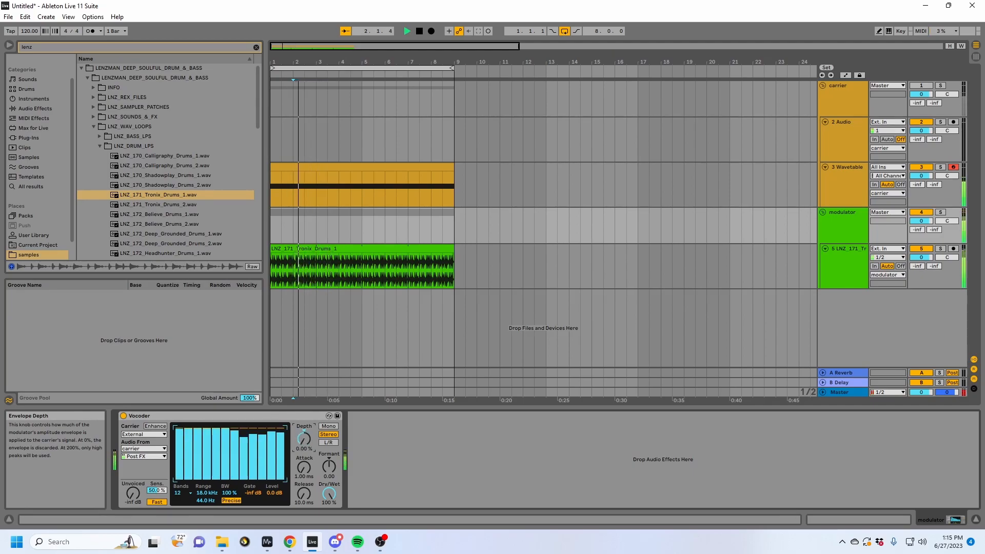
mouse_move(304, 440)
left_mouse_down()
mouse_move(303, 461)
mouse_move(304, 419)
mouse_move(301, 485)
left_mouse_up()
key("space")
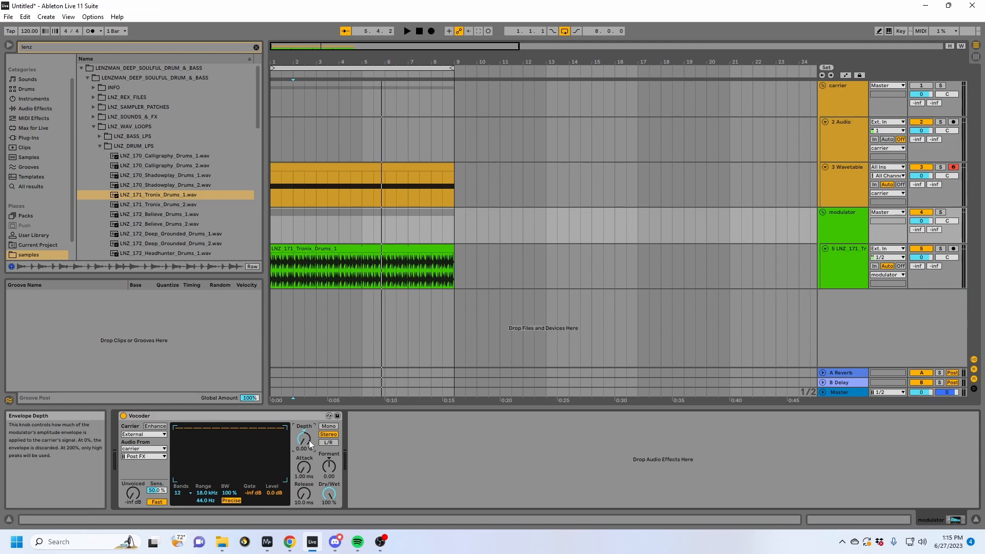
Raise the Vocoder's Depth to 200 % and play a short stretch of the loop.
left_click_drag(309, 441, 309, 410)
key("space")
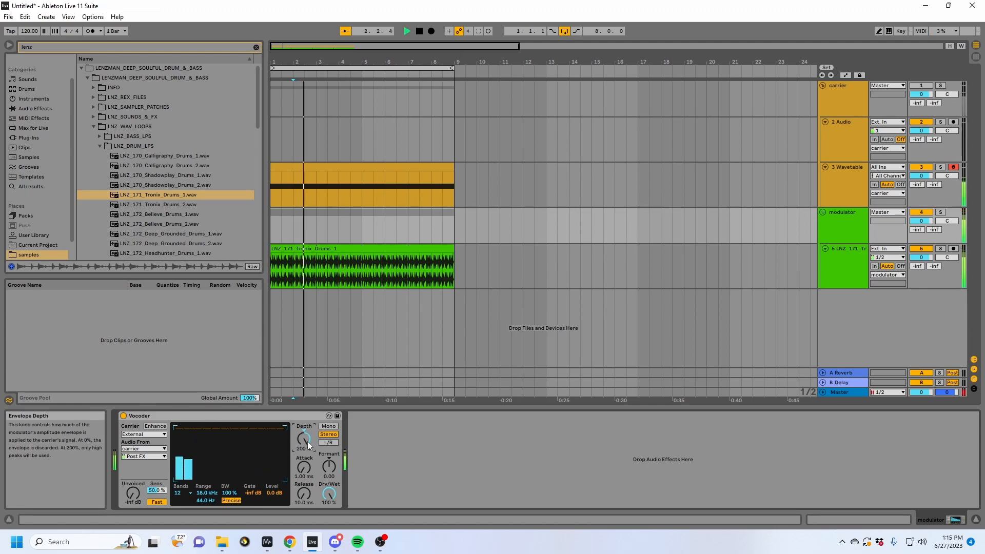
key("space")
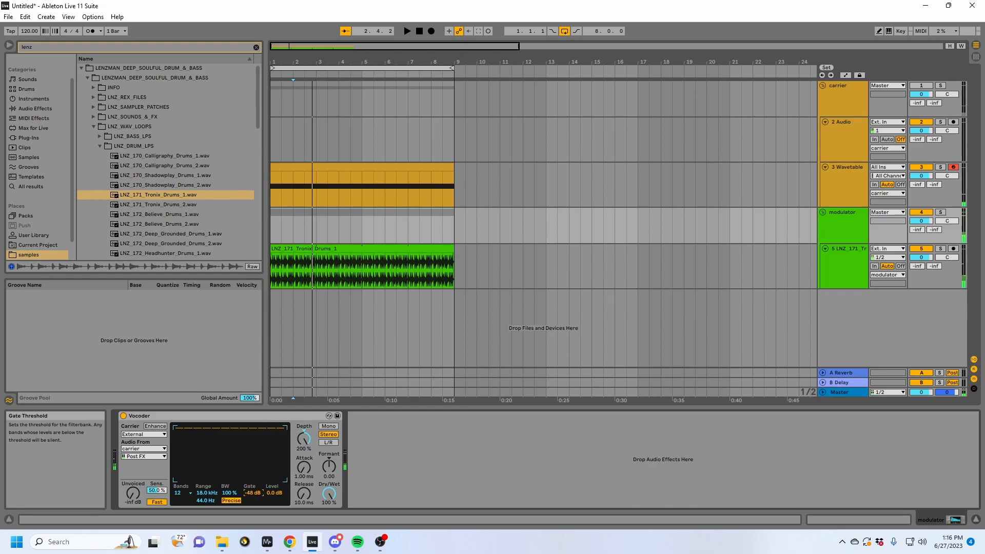
Raise the Vocoder's Gate threshold to -2.1 dB and set its Bands to 40 during playback.
left_click_drag(253, 493, 253, 491)
key("space")
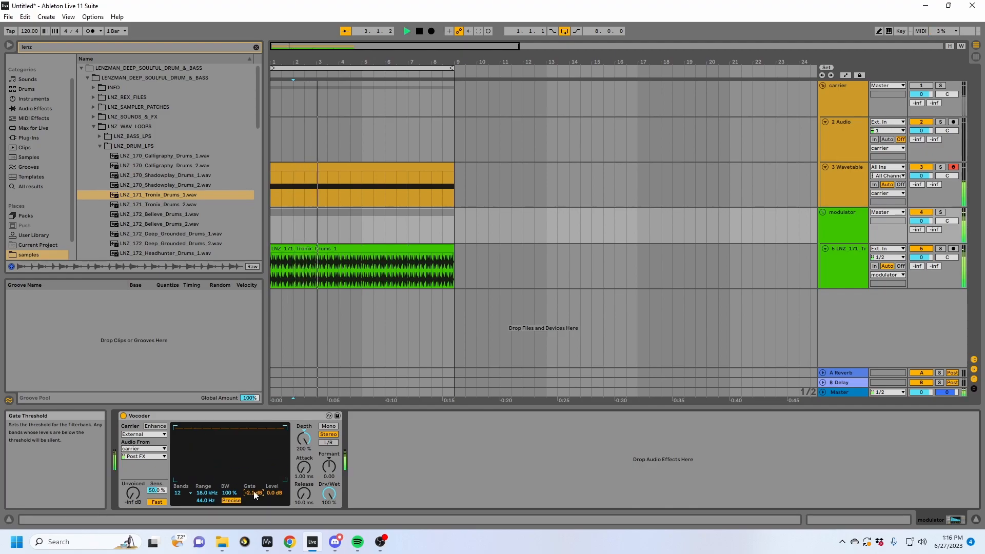
left_click(181, 494)
left_click(181, 486)
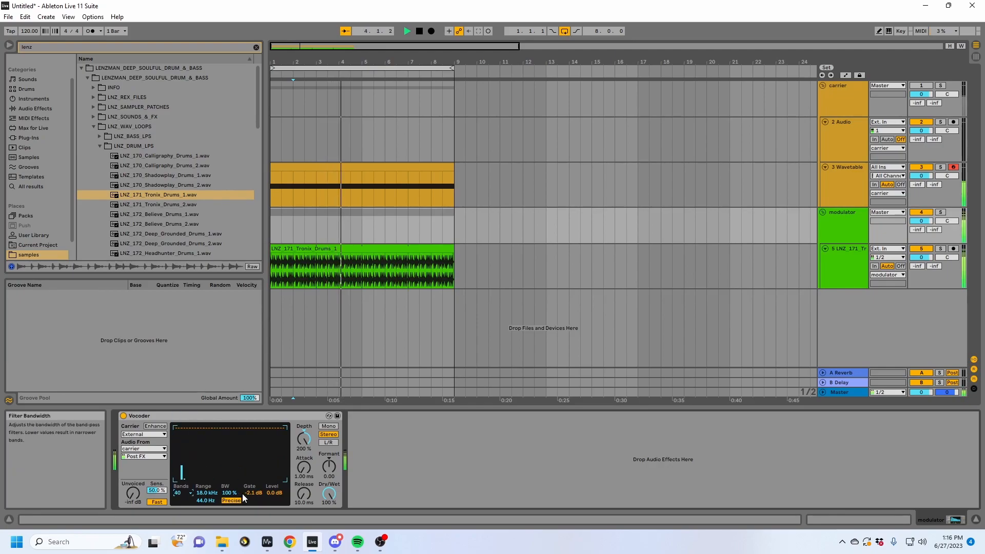
Adjust the Vocoder's filter bank to Gate -1.5 dB, Range 9.90 kHz and 117 Hz, and bandwidth 200 %.
left_click_drag(250, 493, 207, 500)
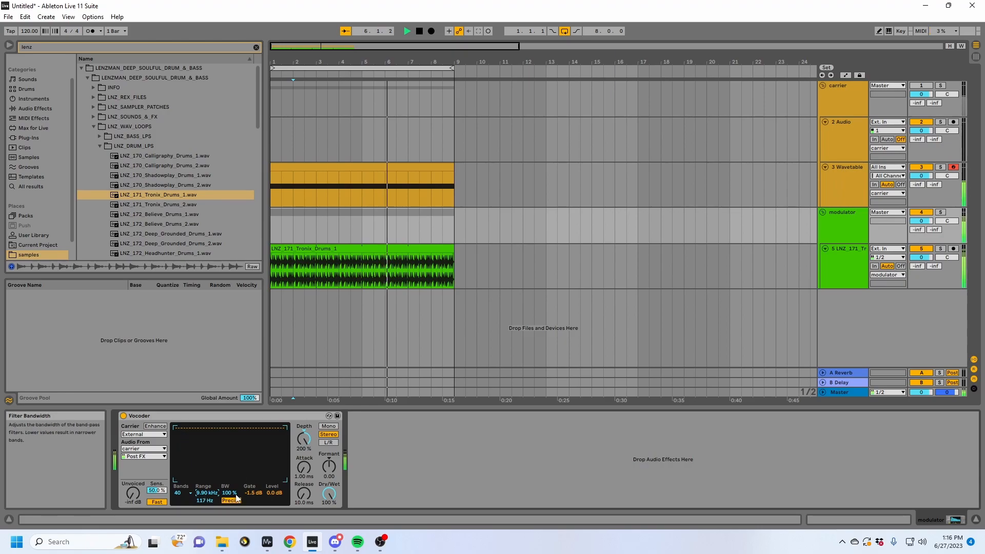
key("space")
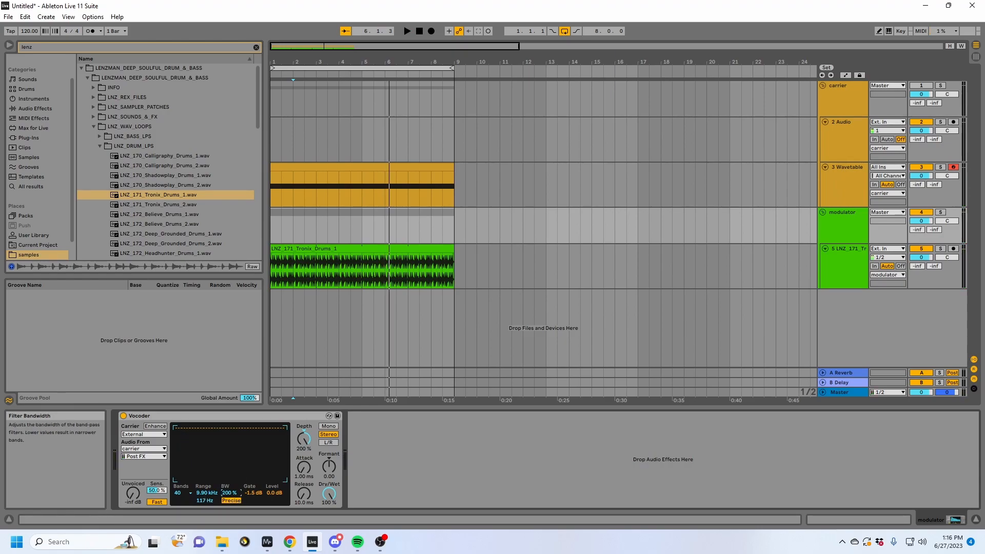
Reset the Vocoder's Depth to 100 % and widen its Range to 18.0 kHz and 20.0 Hz while the loop plays.
key("space")
double_click(304, 439)
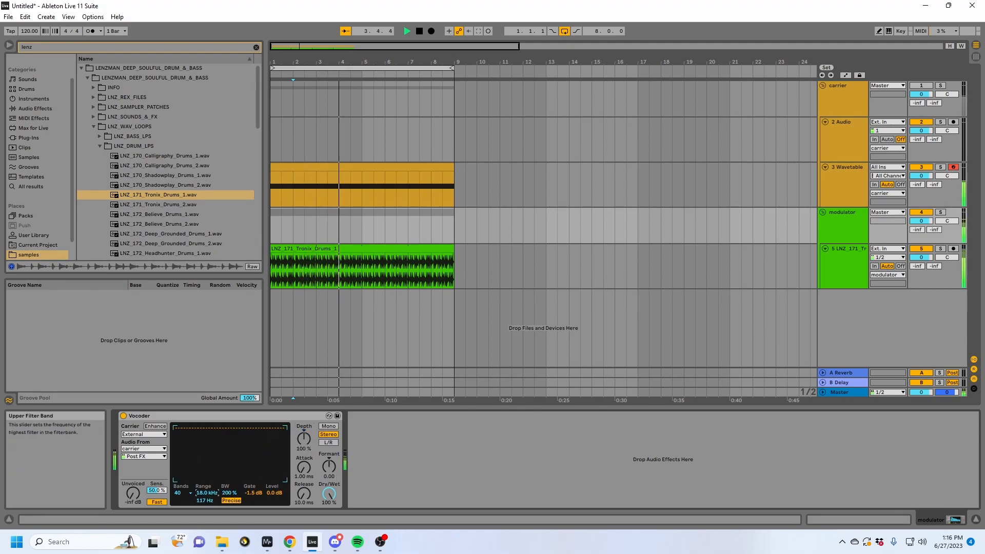
left_click_drag(205, 500, 205, 523)
Narrow the Vocoder's filter bandwidth to 10.0 % and lower its Gate to -inf dB.
left_click_drag(230, 493, 230, 536)
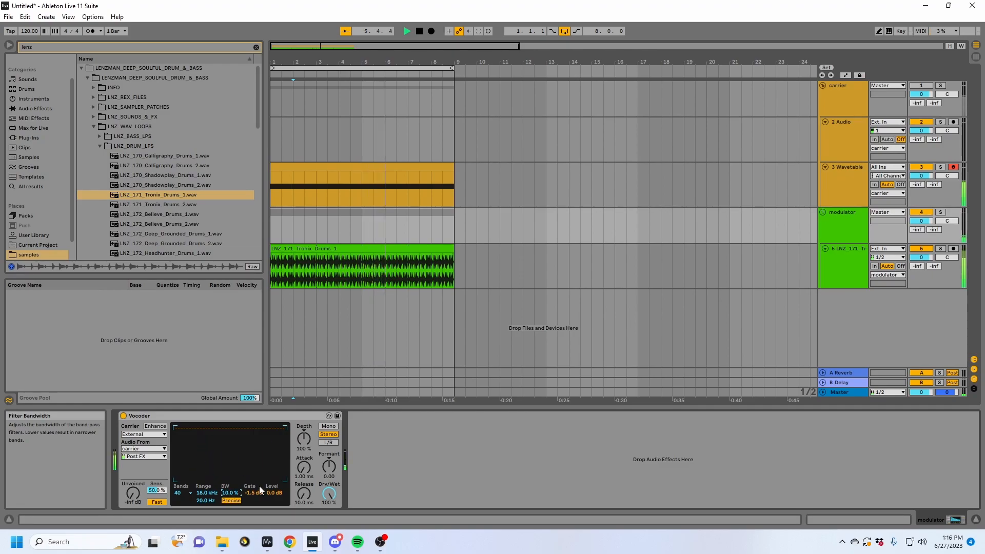
key("space")
key("space")
left_click_drag(251, 493, 251, 537)
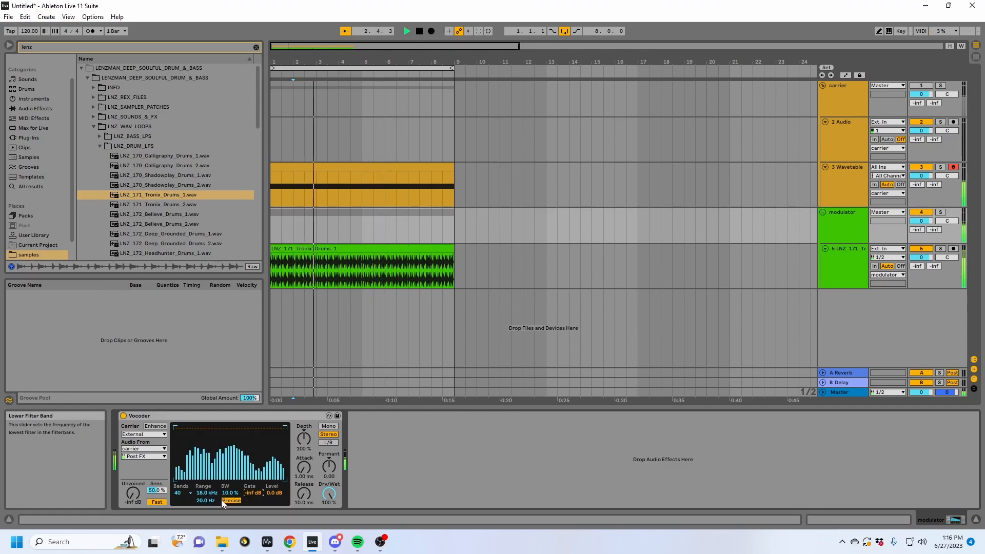
Compare the Vocoder's Retro and Precise filter modes during playback, finishing on Precise with the bandwidth at 10.0 %.
mouse_move(229, 493)
left_mouse_down()
mouse_move(230, 431)
mouse_move(229, 494)
left_mouse_up()
left_click(229, 500)
left_click(227, 500)
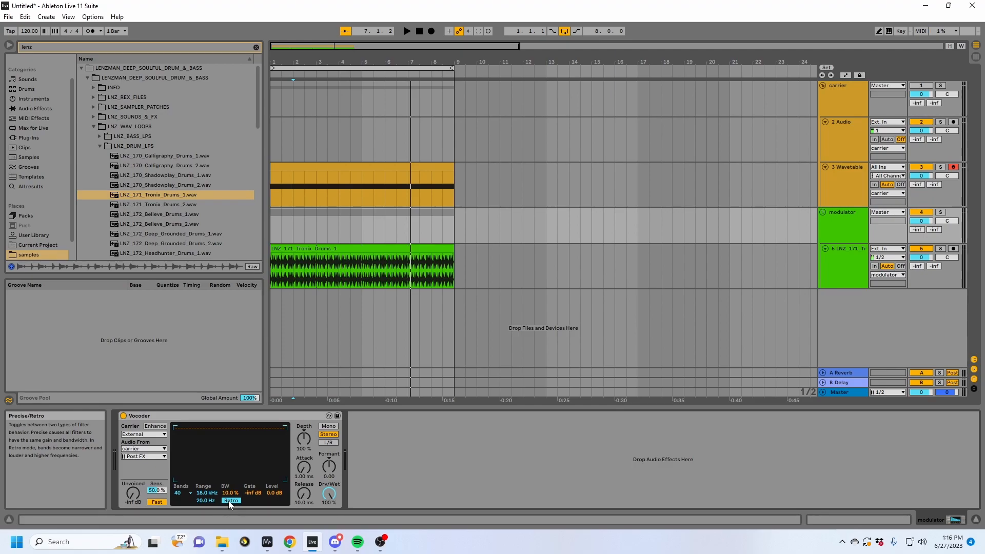
key("space")
left_click(229, 501)
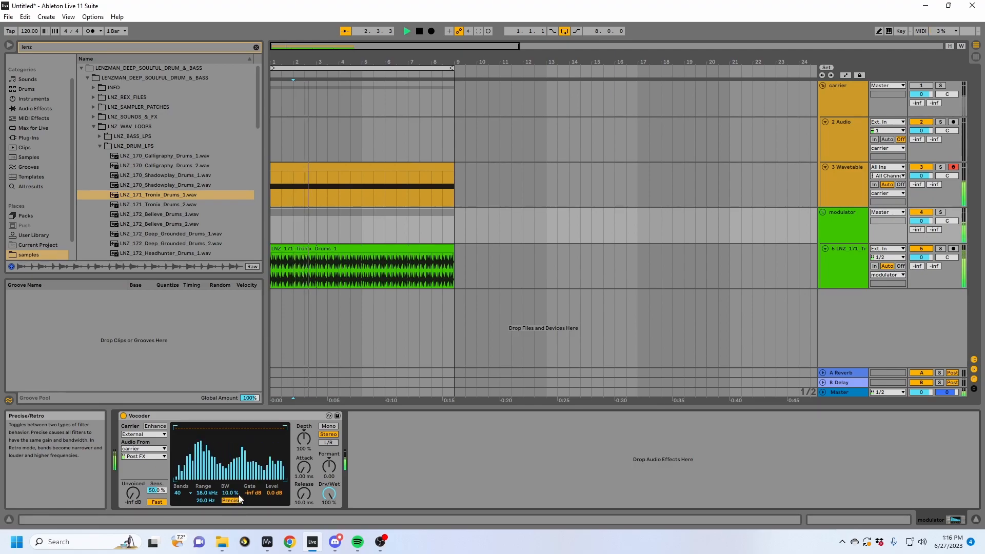
left_click_drag(237, 493, 225, 528)
key("space")
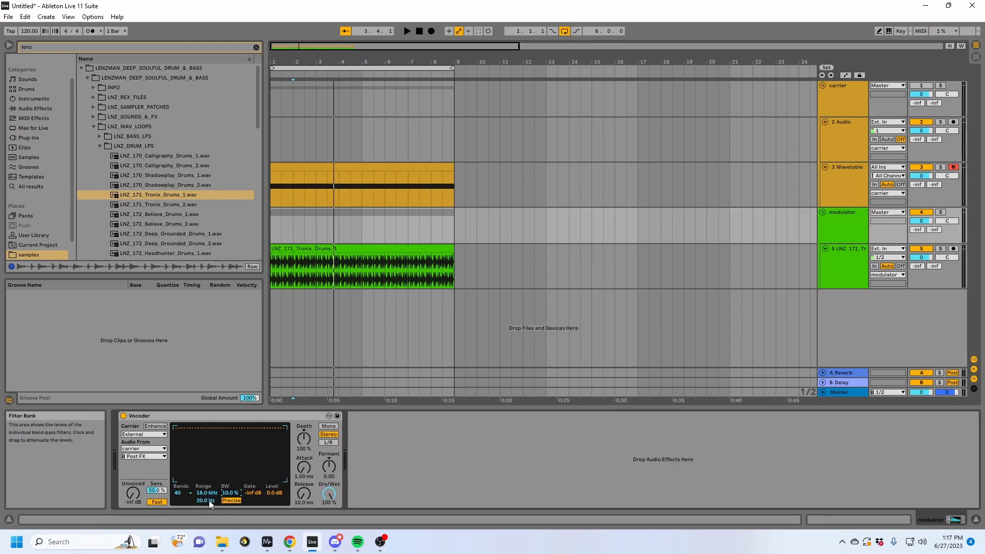
Set the Vocoder's Bands to 12 and its Range to 440 Hz at the lower end and 880 Hz at the upper end.
left_click(184, 493)
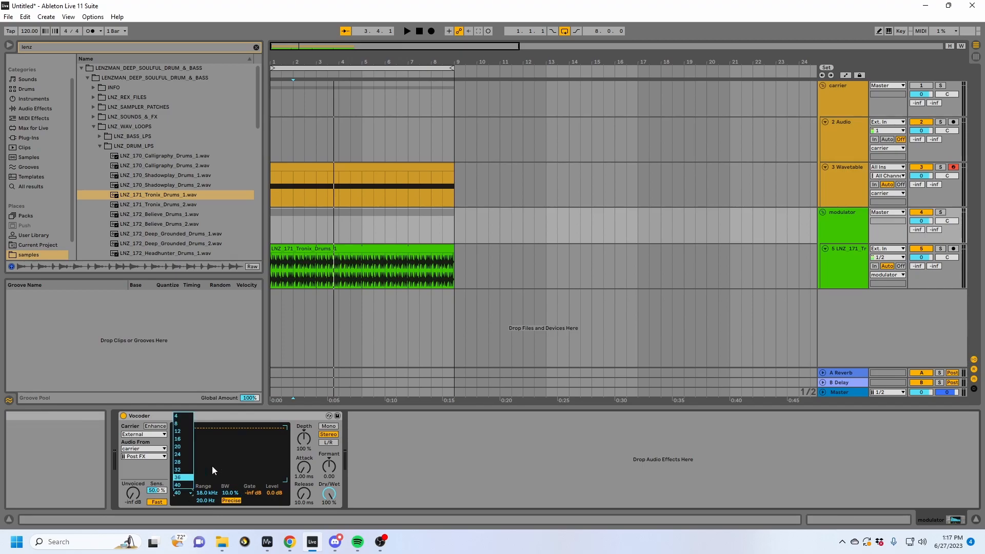
left_click(177, 432)
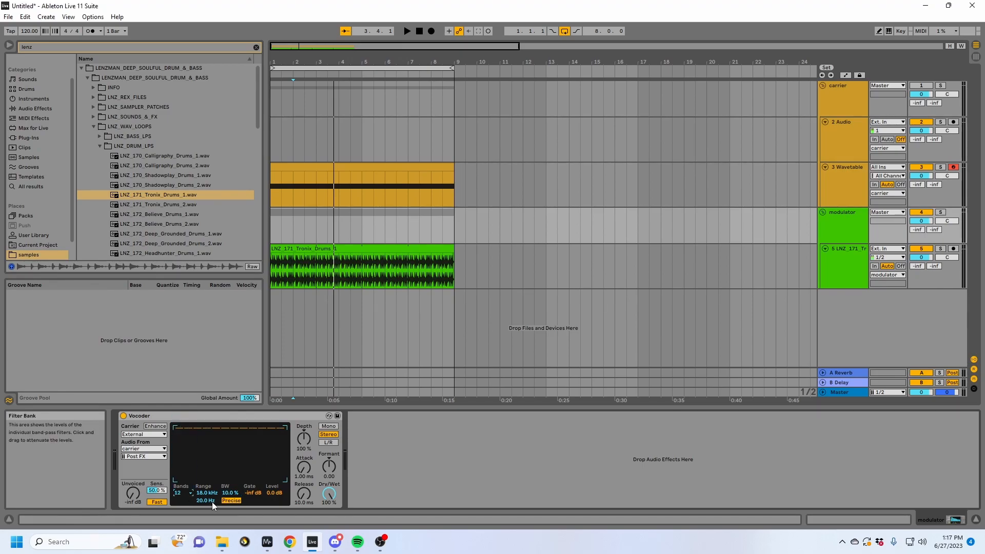
left_click(183, 495)
left_click(183, 495)
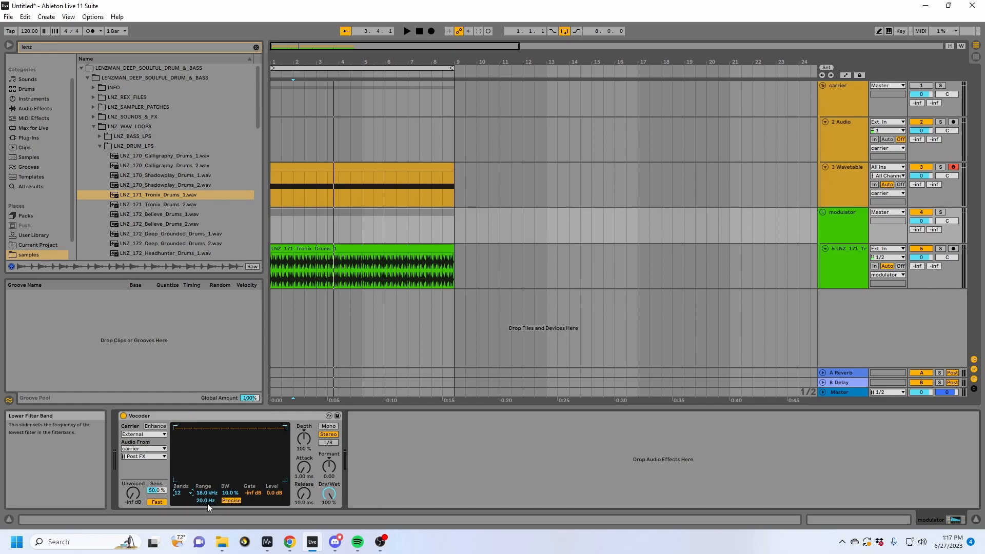
type("44")
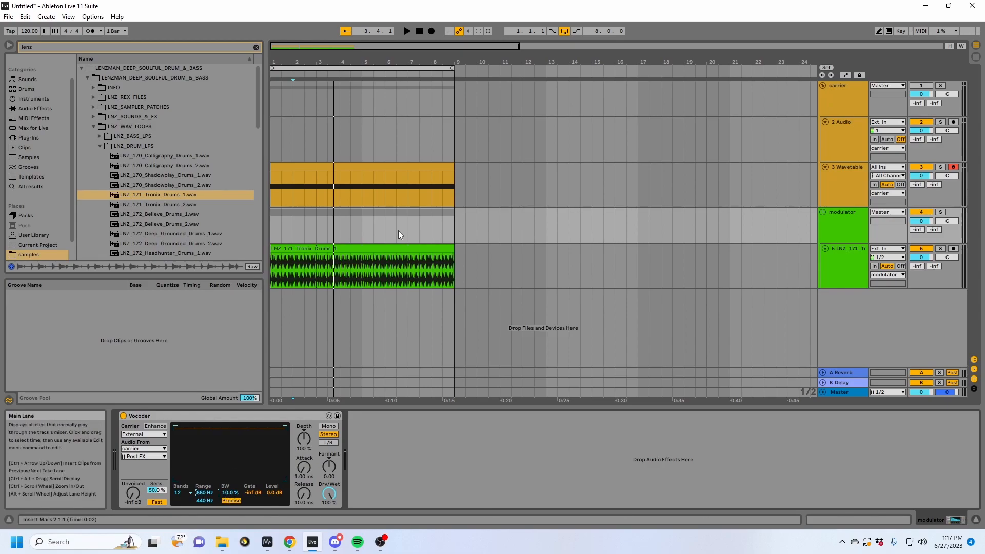
Silence several individual bands in the Vocoder's filter bank and audition the drum loop with them muted.
key("space")
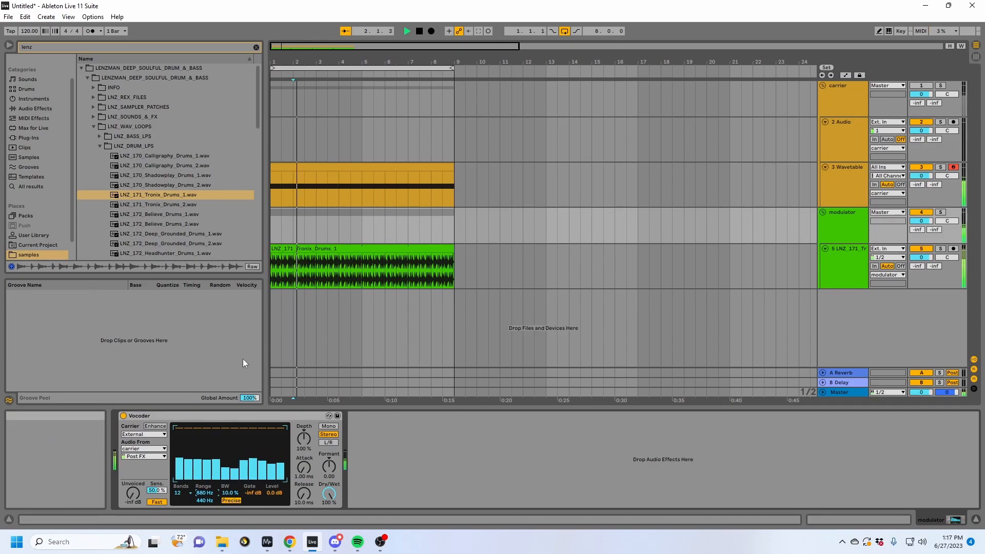
key("space")
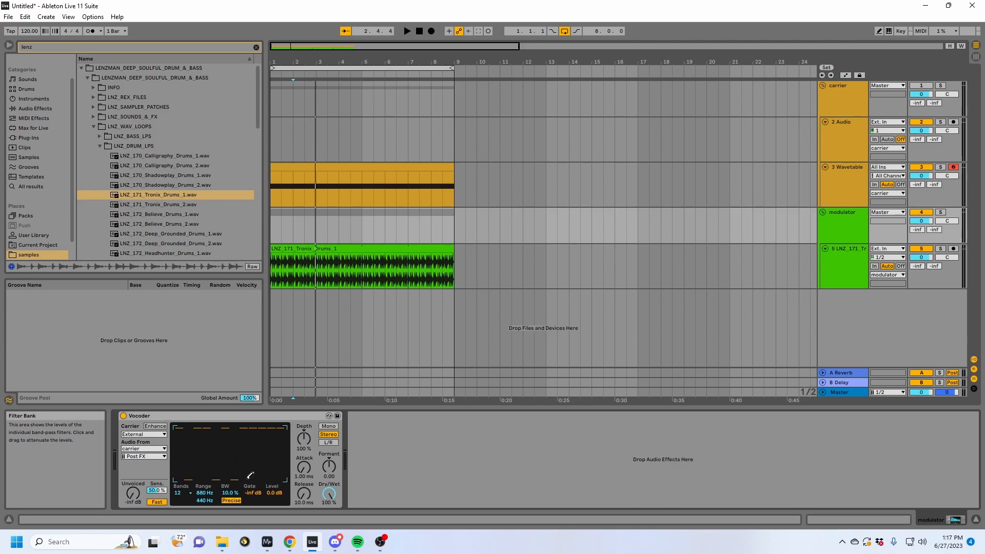
key("space")
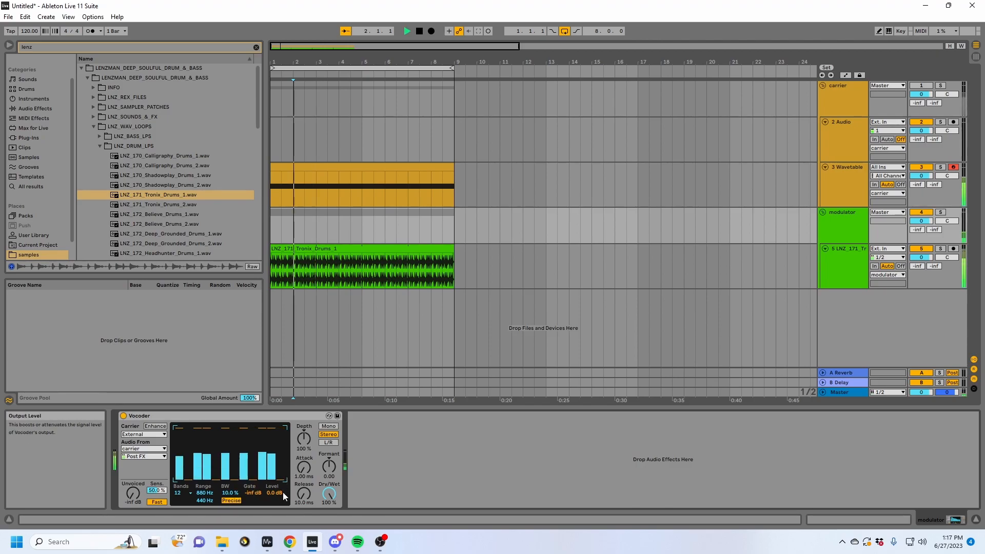
key("space")
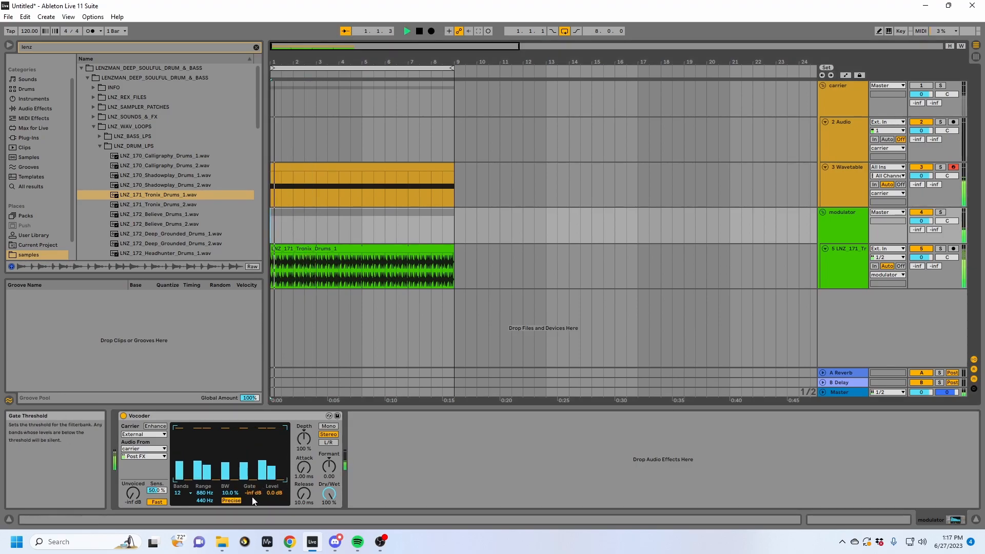
Raise the Vocoder's Gate to -14 dB and set its Depth to 102 % while the loop plays.
left_click_drag(253, 493, 253, 457)
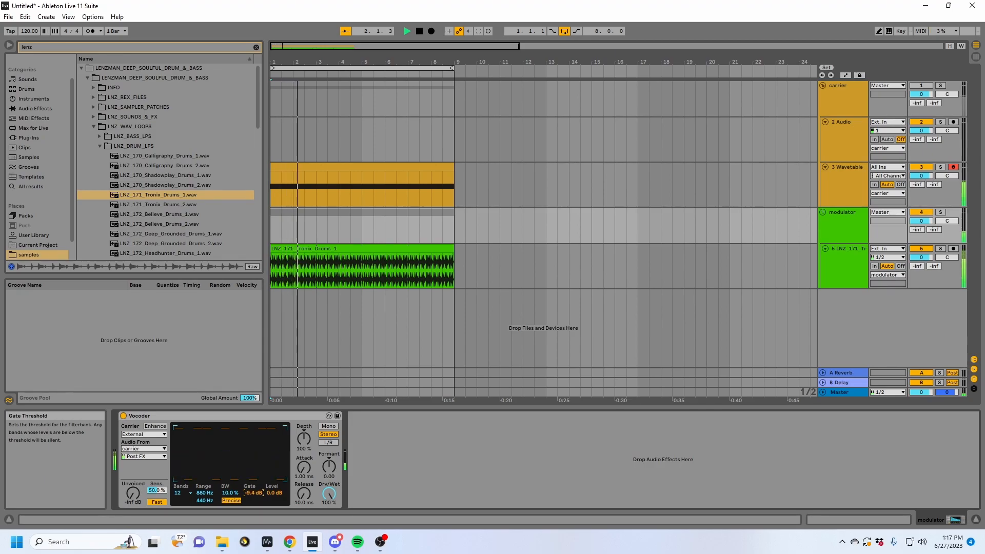
key("space")
key("space")
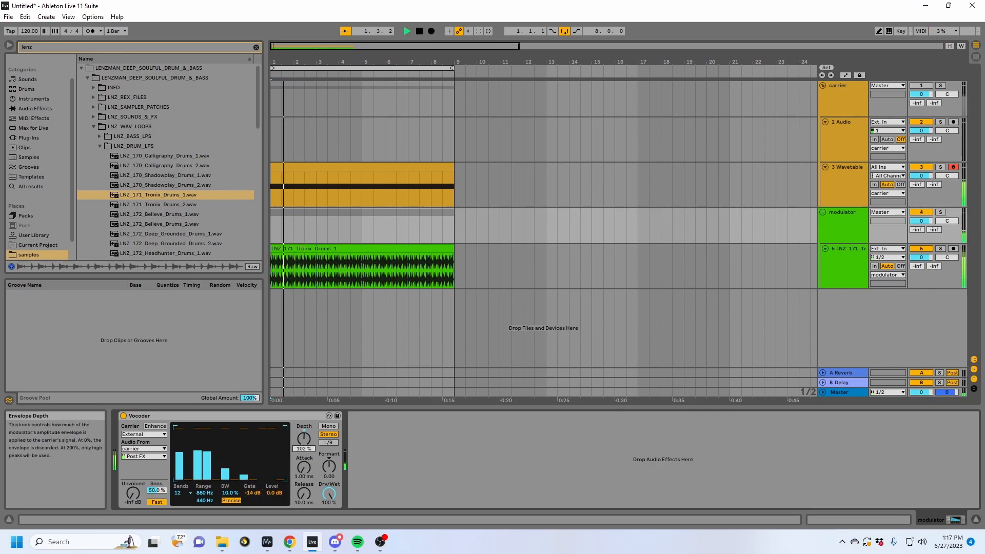
left_click_drag(304, 440, 304, 439)
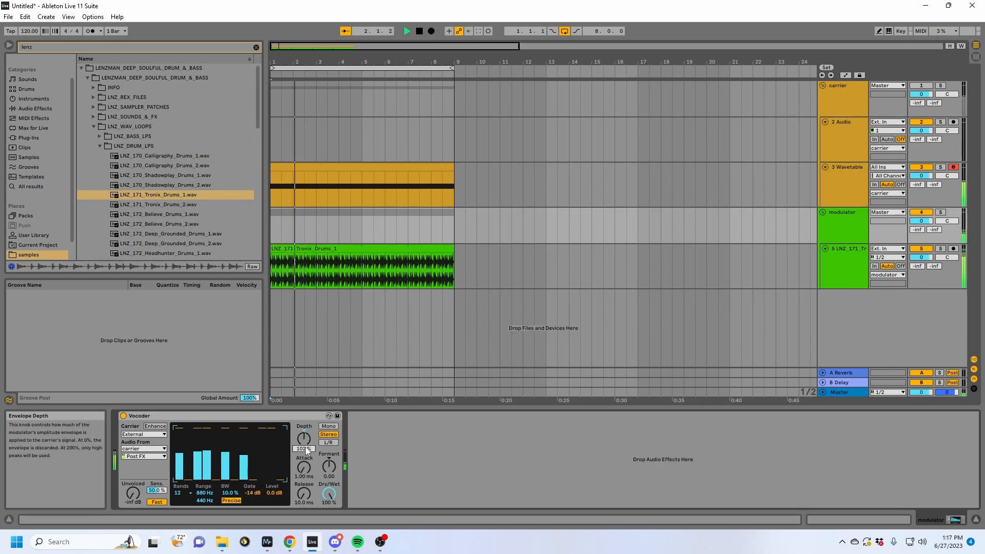
Set the Vocoder's Bands to 36 and the lower end of its Range to 110 Hz, and audition the loop.
left_click(183, 493)
key("space")
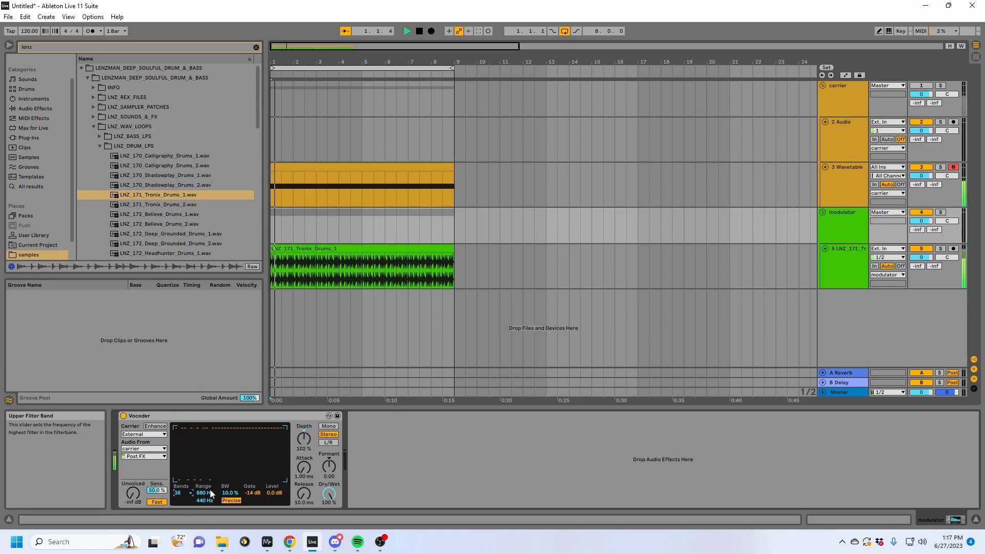
key("space")
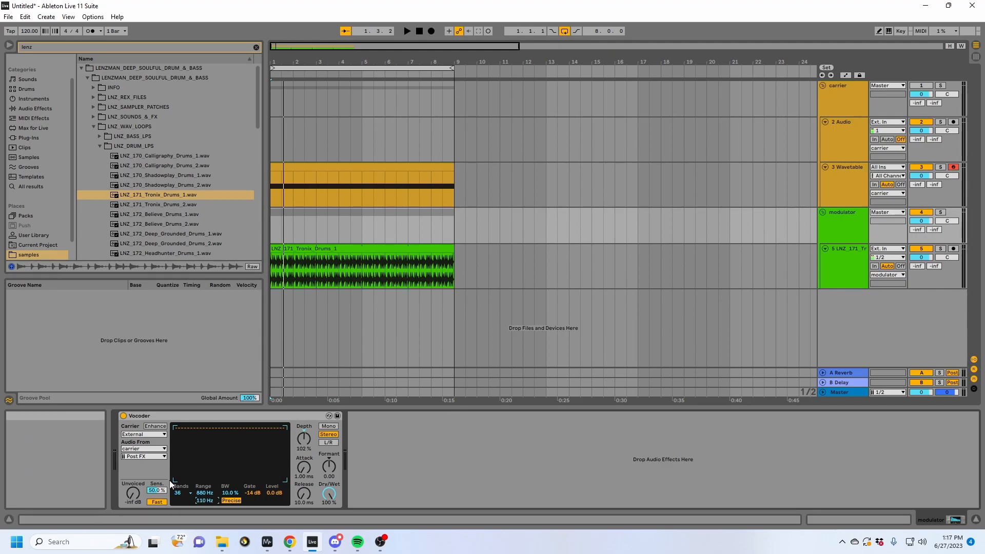
key("space")
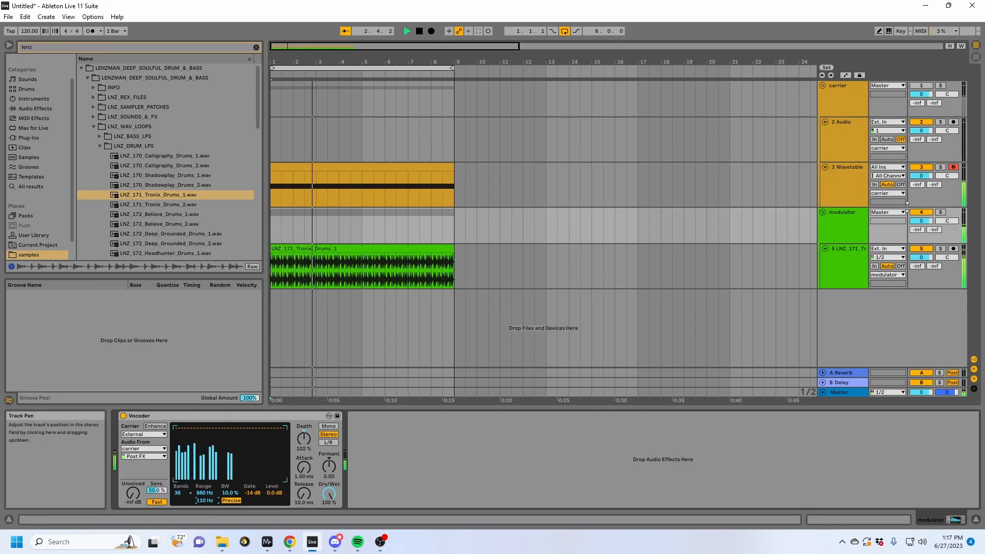
Lower the Vocoder's Gate to -inf dB and replay the loop.
left_click_drag(251, 493, 252, 533)
key("space")
key("space")
Widen the Vocoder's filter bandwidth to 144 % and open its Range to 18.0 kHz and 20.0 Hz.
left_click_drag(230, 493, 205, 492)
key("space")
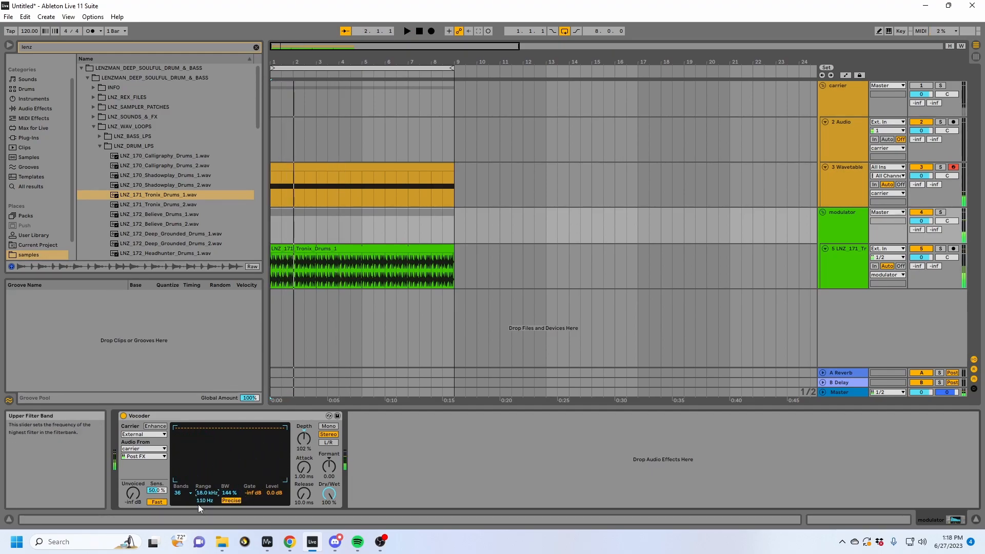
key("space")
key("space")
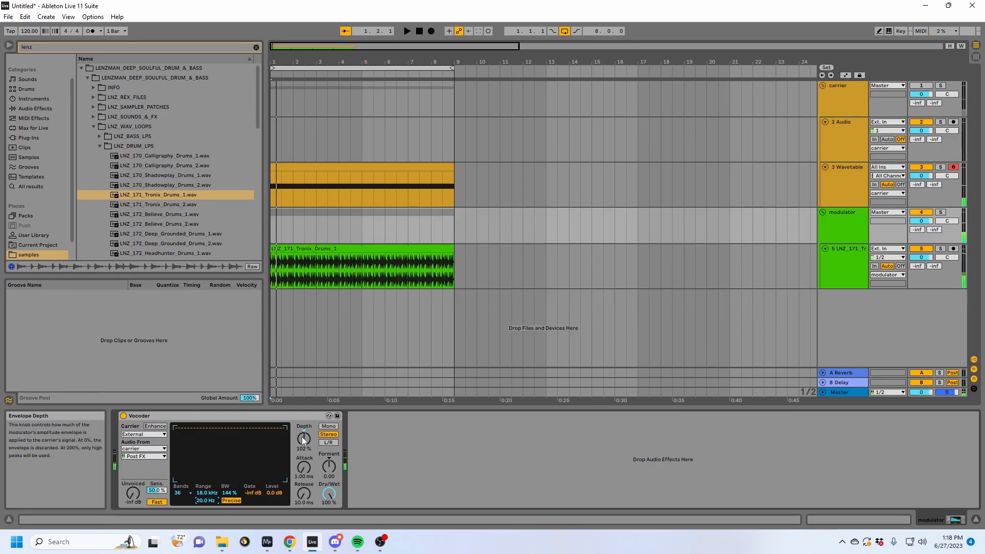
Raise the Vocoder's Depth to 200 % and group the device into an Audio Effect Rack.
key("space")
left_click_drag(302, 436, 302, 385)
key("space")
left_click(154, 416)
key("ctrl+g")
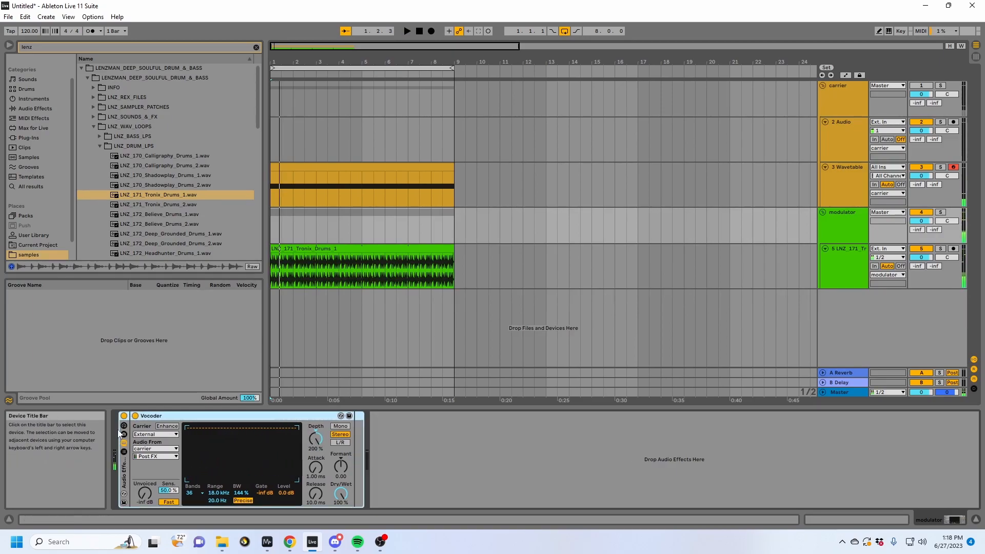
Compare the carrier with Enhance on and off during playback, with Release raised to 256 ms, finishing with Enhance off.
left_click(162, 427)
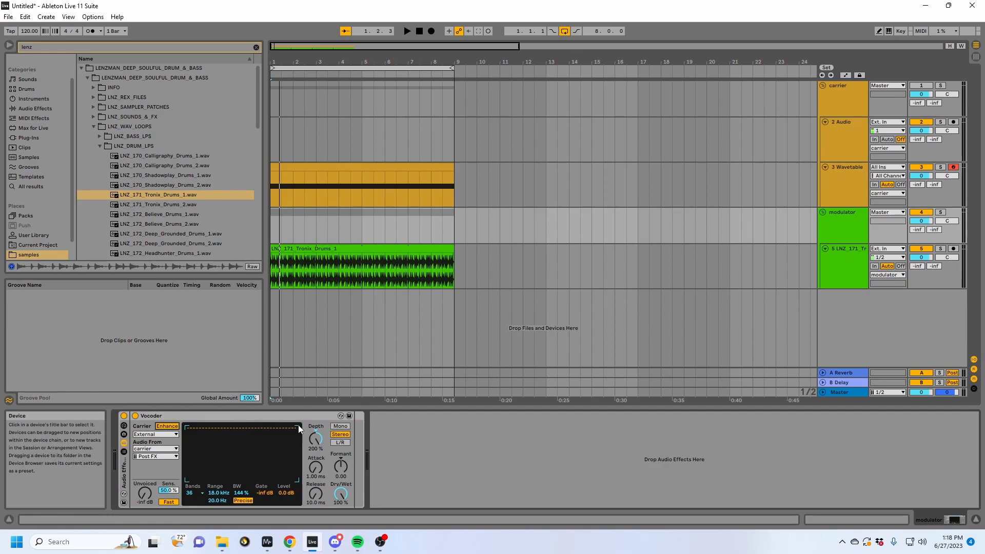
key("space")
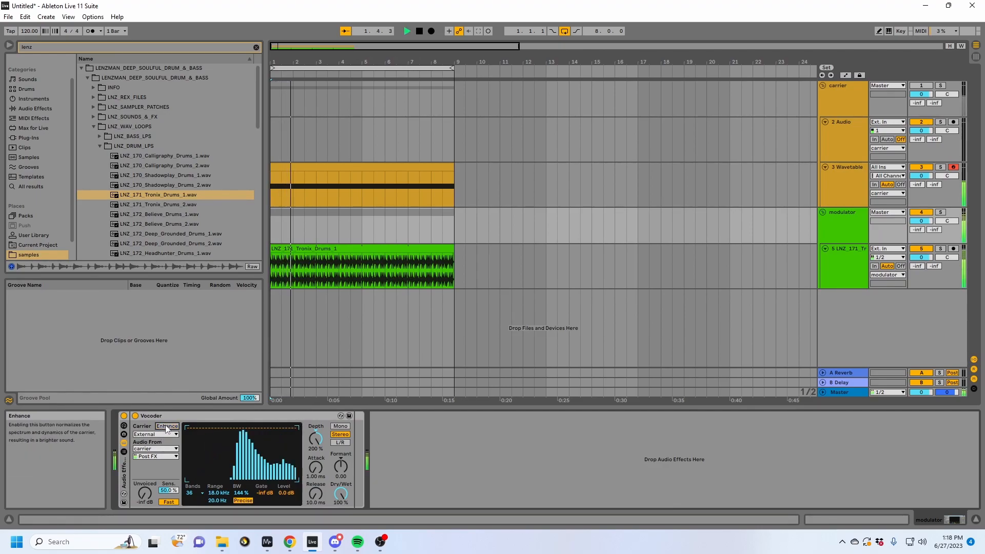
left_click_drag(315, 494, 316, 452)
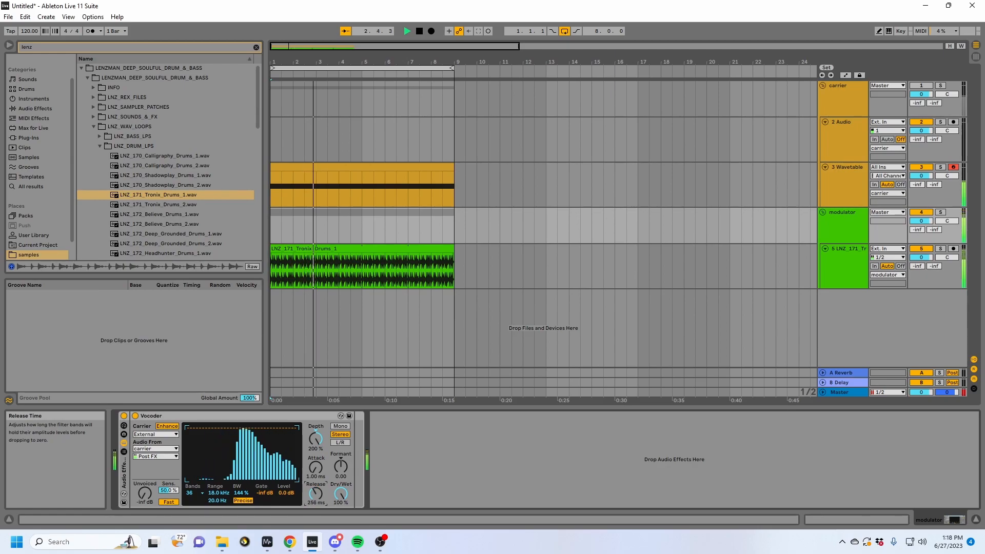
left_click(163, 429)
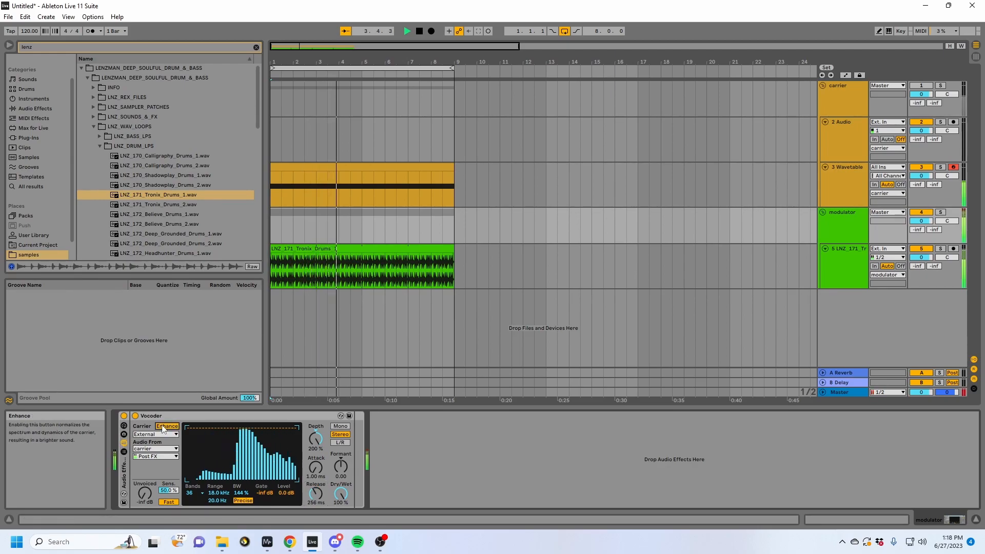
key("space")
Audition the Unvoiced noise level up to -10 dB, return it to -inf dB, and set Sens. to 74.2 %.
left_click(145, 493)
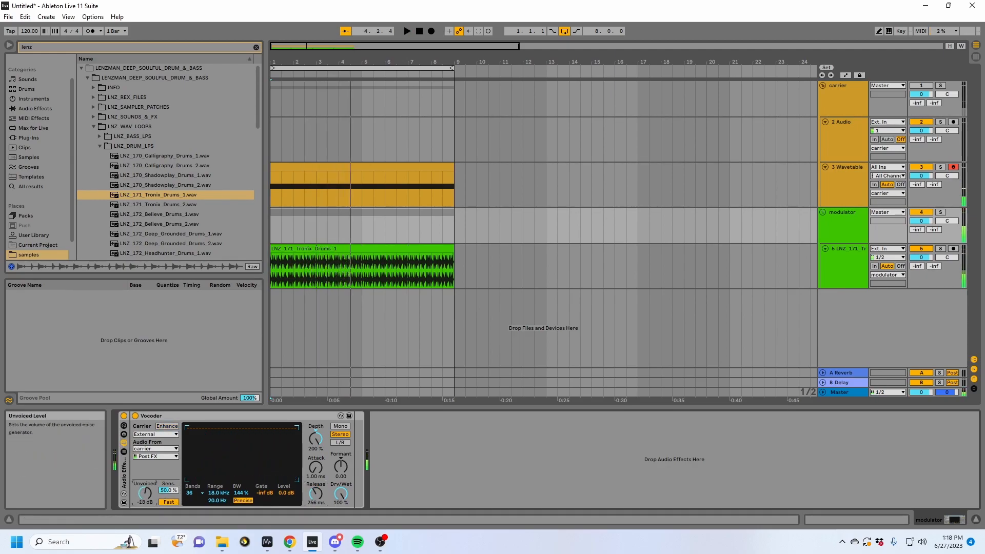
key("space")
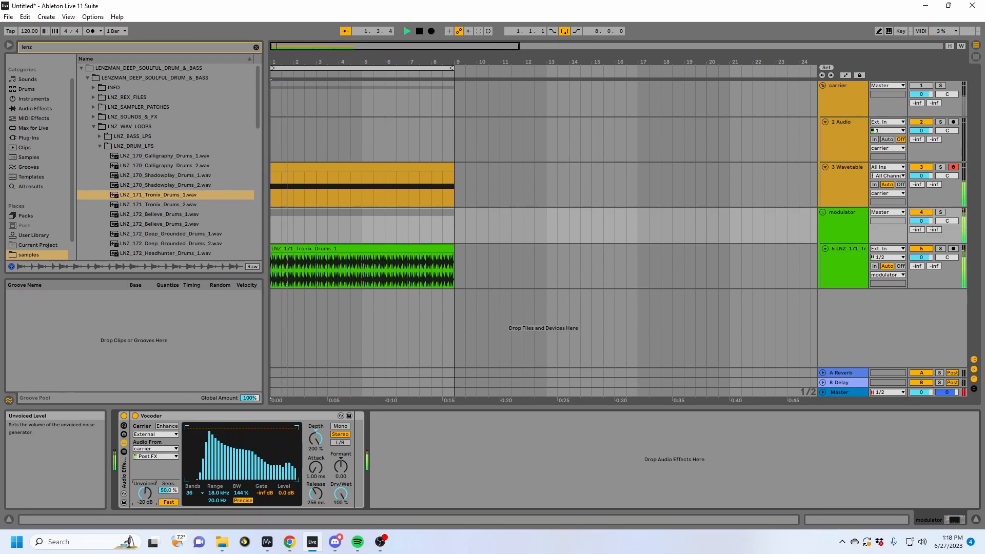
left_click_drag(145, 494, 145, 519)
key("space")
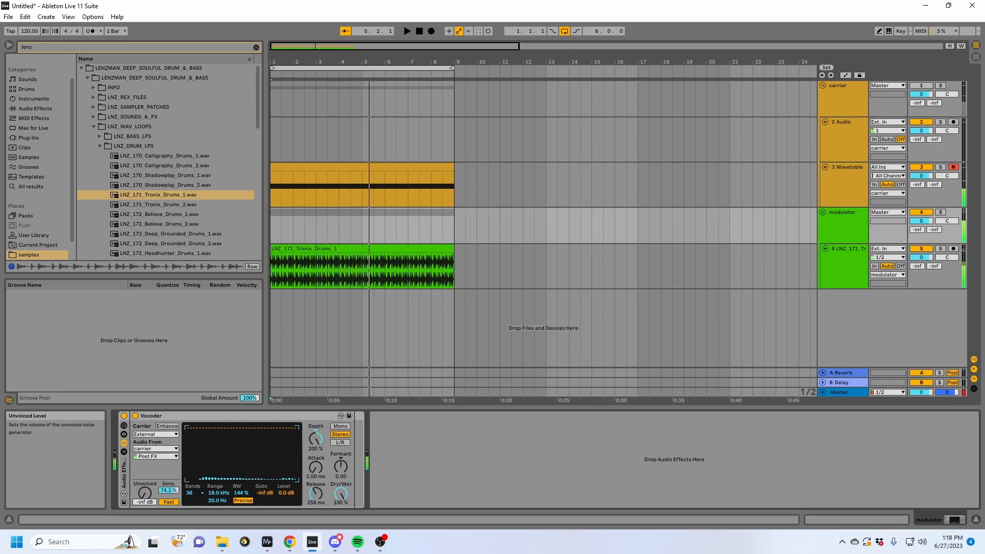
Switch the Vocoder's carrier to Noise and audition different noise characters with the noise controller.
left_click(142, 436)
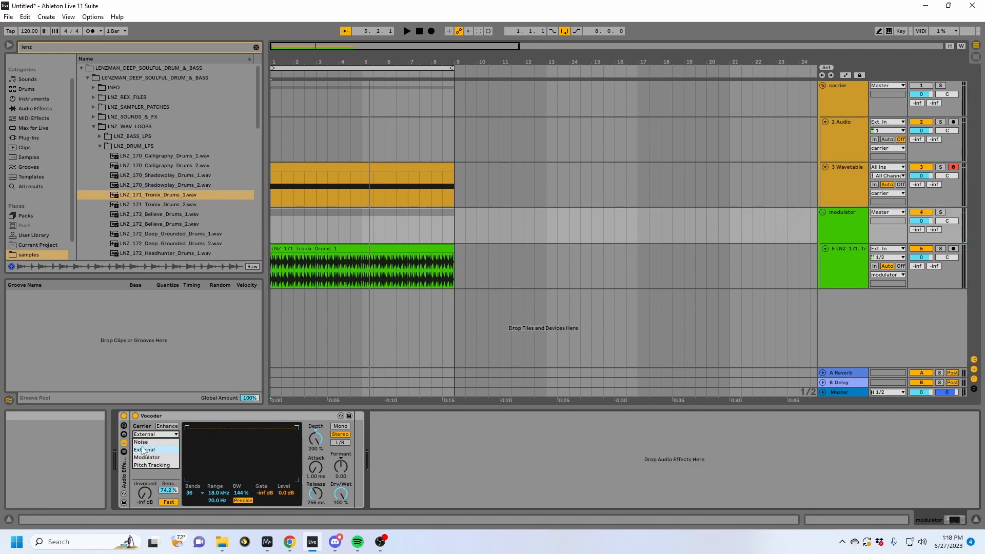
left_click(141, 442)
key("space")
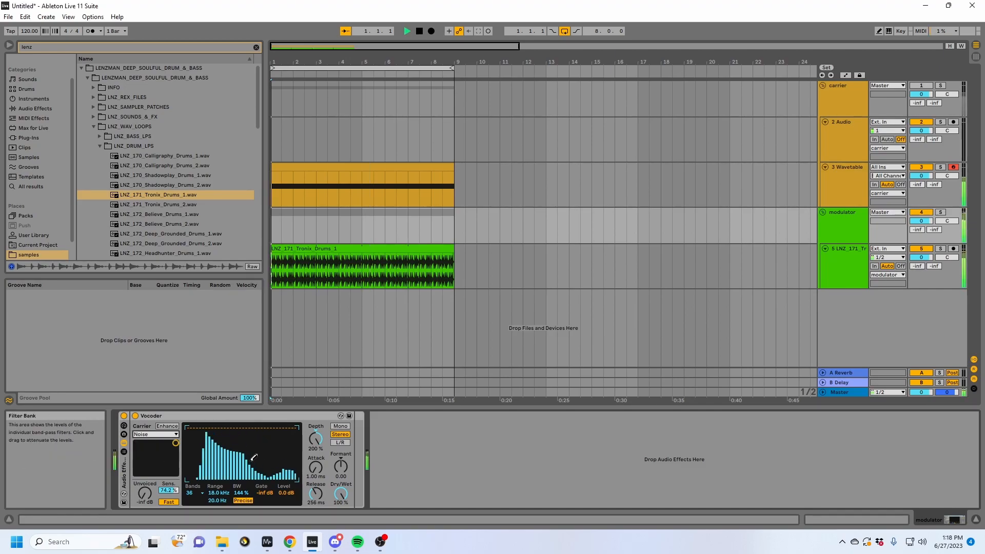
left_click_drag(161, 452, 156, 452)
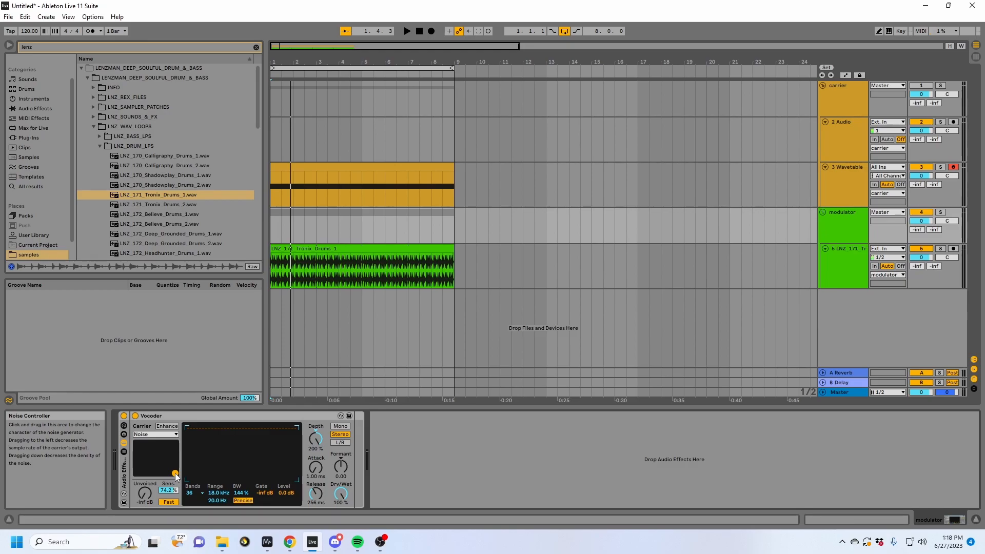
Vary the noise carrier's sample rate and density during playback, and shorten the Vocoder's Release to 10.0 ms.
key("space")
mouse_move(176, 474)
left_mouse_down()
mouse_move(137, 459)
mouse_move(161, 473)
left_mouse_up()
left_click_drag(316, 494, 316, 528)
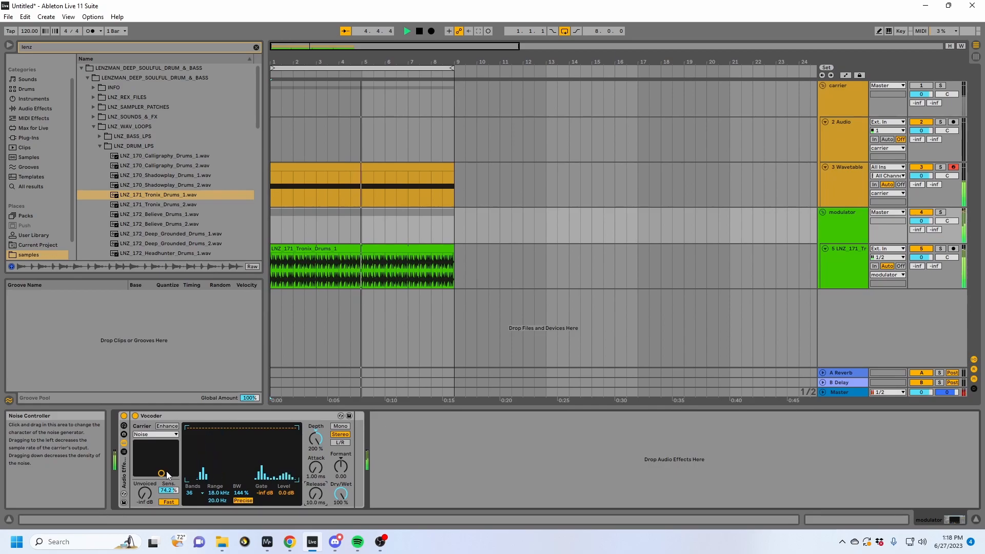
left_click_drag(162, 473, 192, 473)
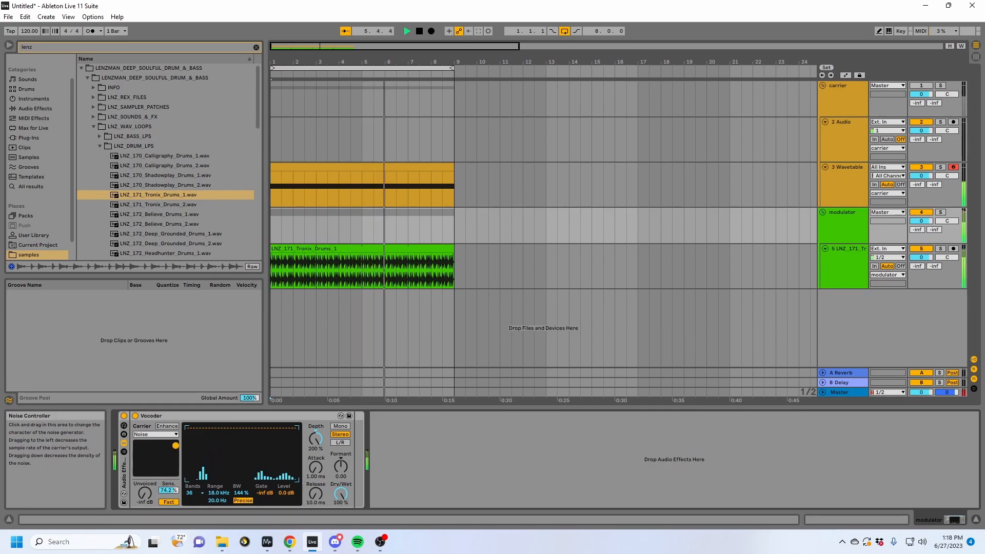
Reduce the Vocoder's Bands to 8 and adjust the noise carrier's density while replaying the loop.
left_click(195, 493)
left_click(194, 478)
mouse_move(175, 472)
left_mouse_down()
mouse_move(172, 443)
mouse_move(175, 457)
left_mouse_up()
key("space")
left_click(199, 492)
left_click(195, 424)
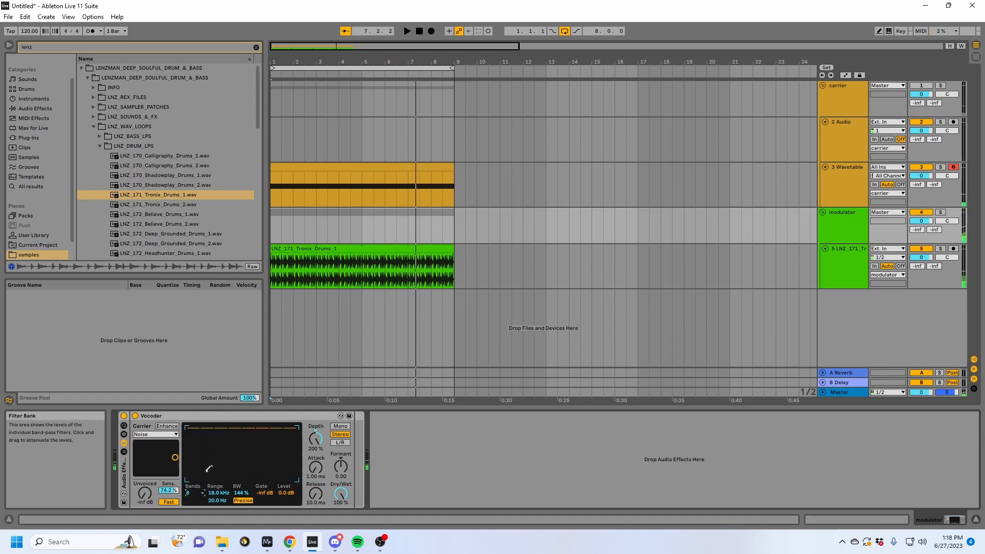
key("space")
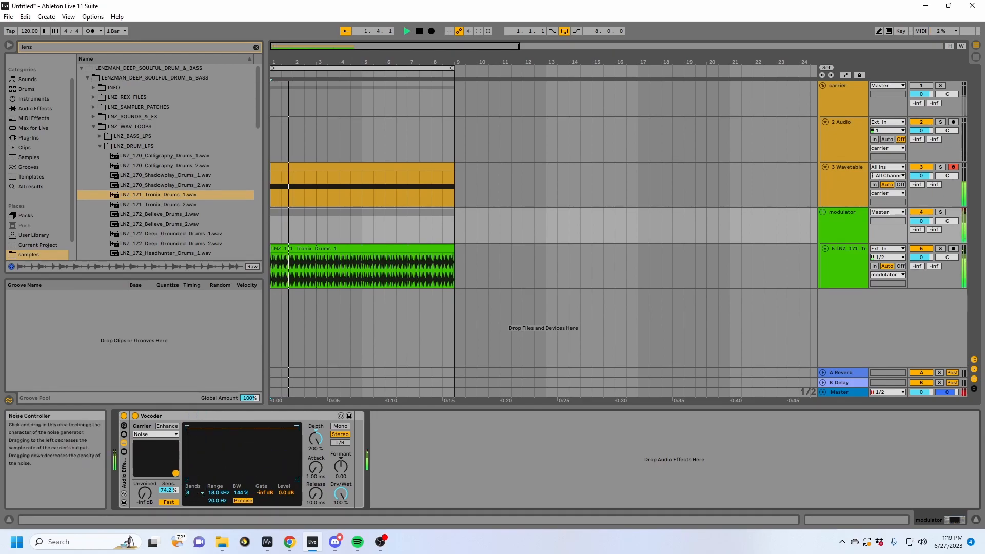
Try 28 Bands, settle on 12 for the noise-carried Vocoder, and show the rack's macro controls.
left_click(195, 494)
left_click(194, 464)
left_click(194, 493)
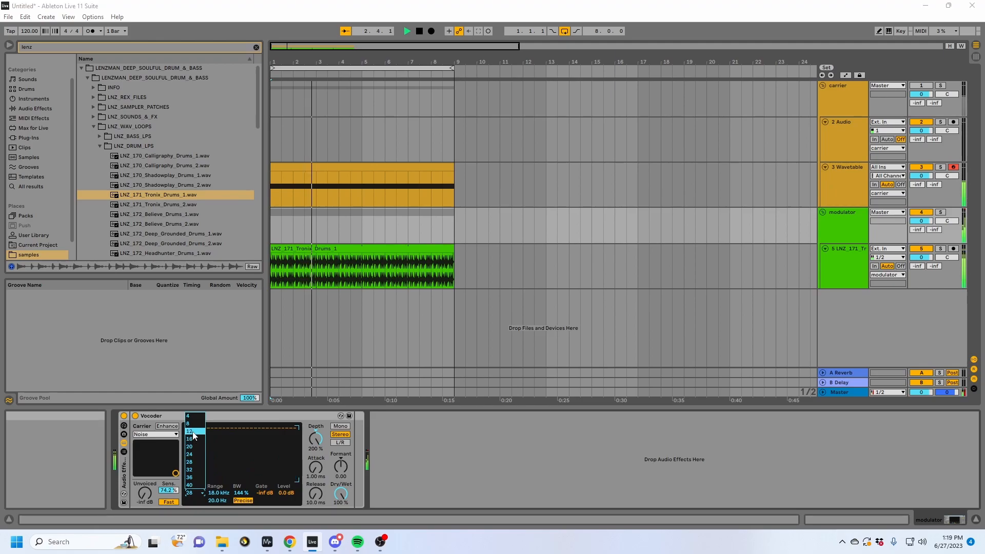
left_click(194, 432)
key("ctrl+g")
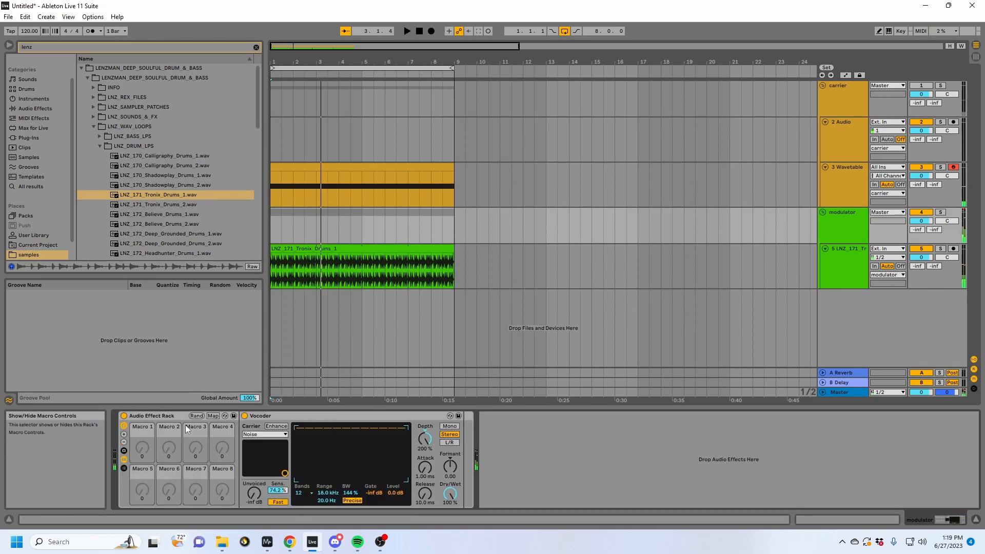
Switch the Vocoder's carrier to Modulator and set its Bands to 40.
left_click(256, 434)
left_click(272, 457)
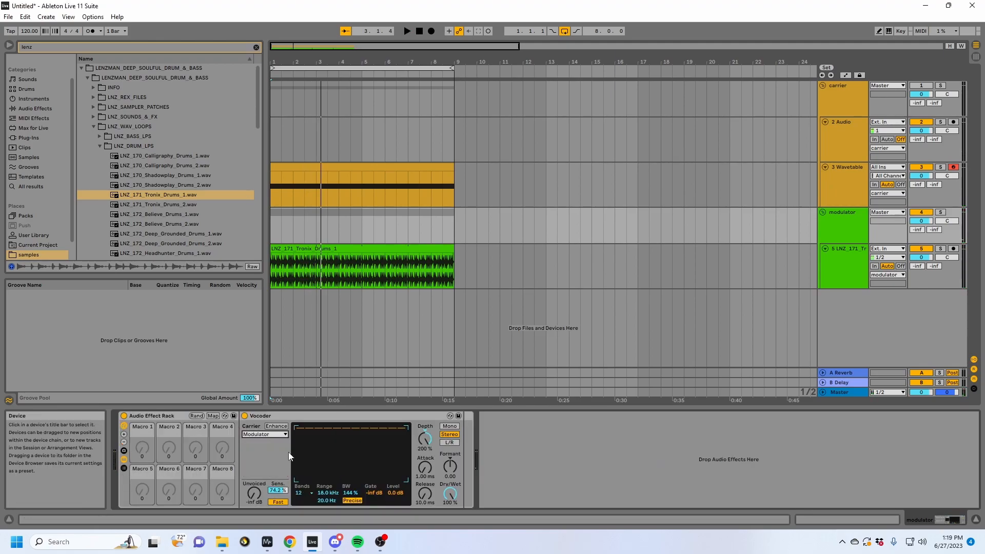
left_click(299, 493)
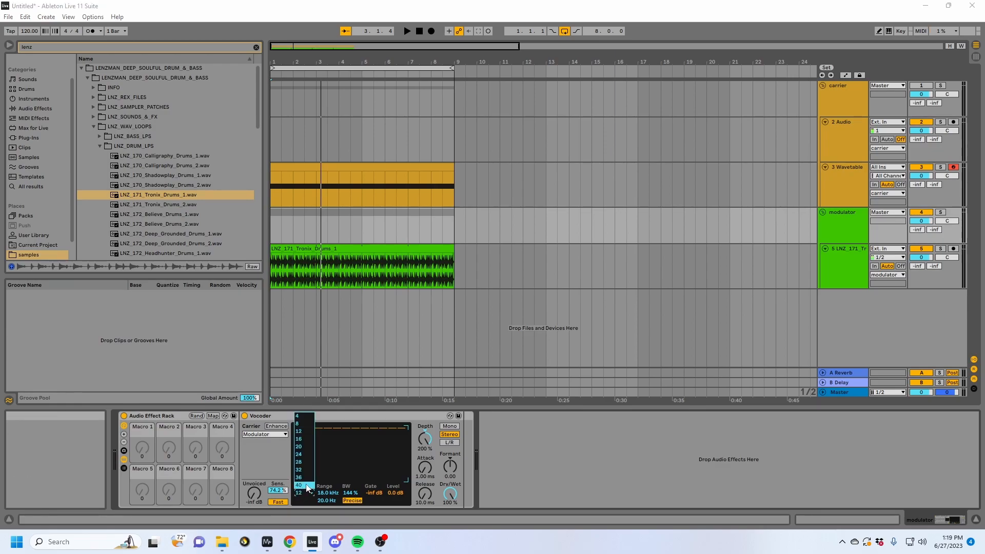
left_click(304, 487)
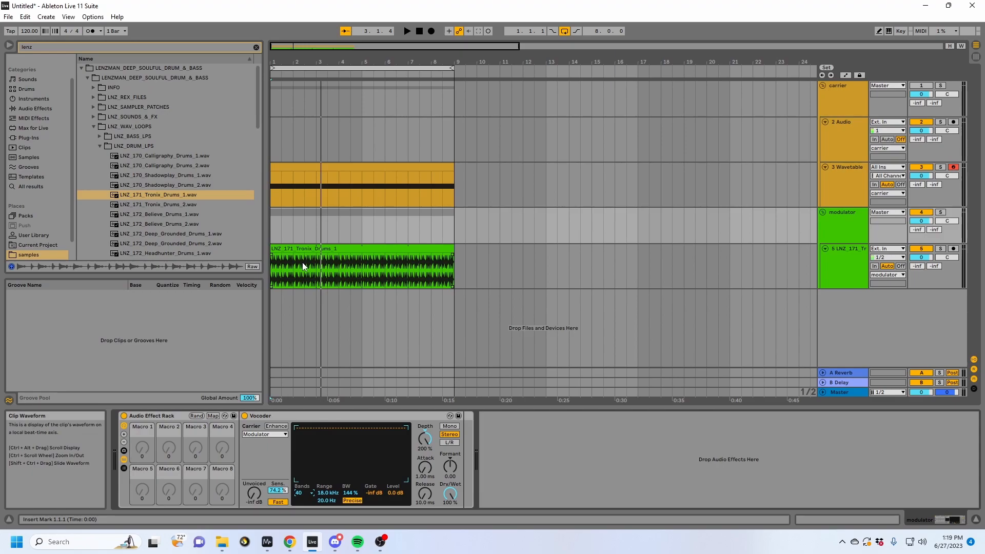
Select the drum loop clip, play it through the Modulator carrier at 200 % Depth, and shift the Formant to -4.00.
left_click(315, 263)
key("space")
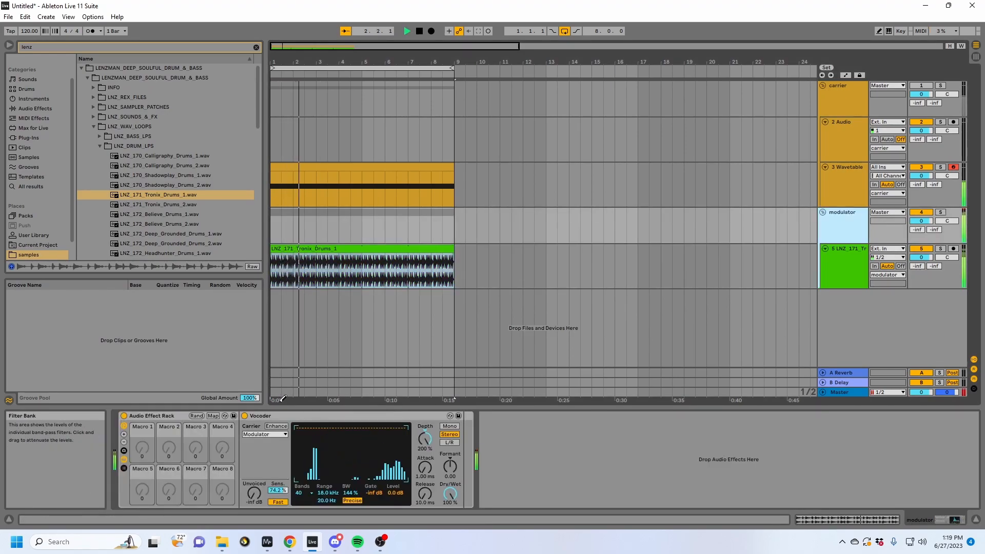
key("space")
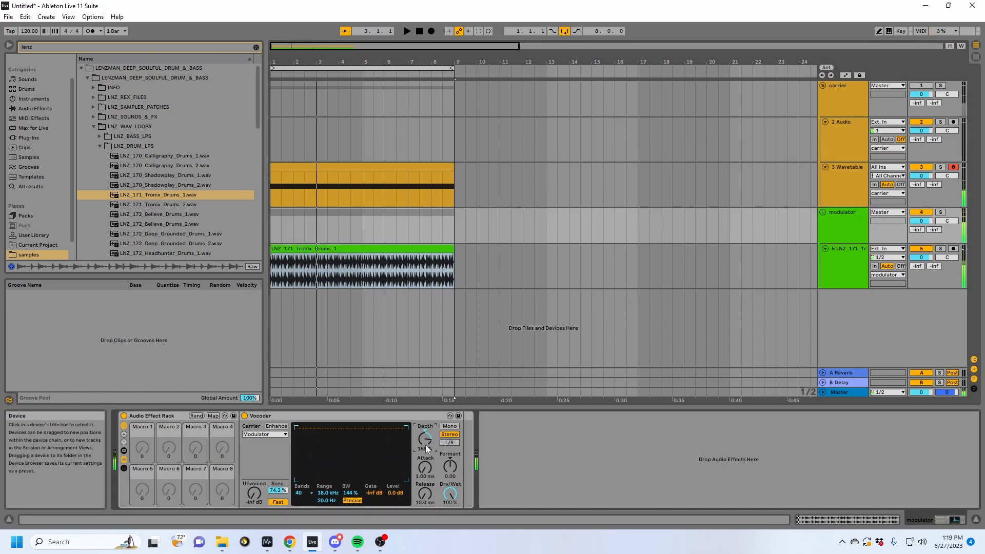
key("space")
left_click_drag(456, 475, 450, 464)
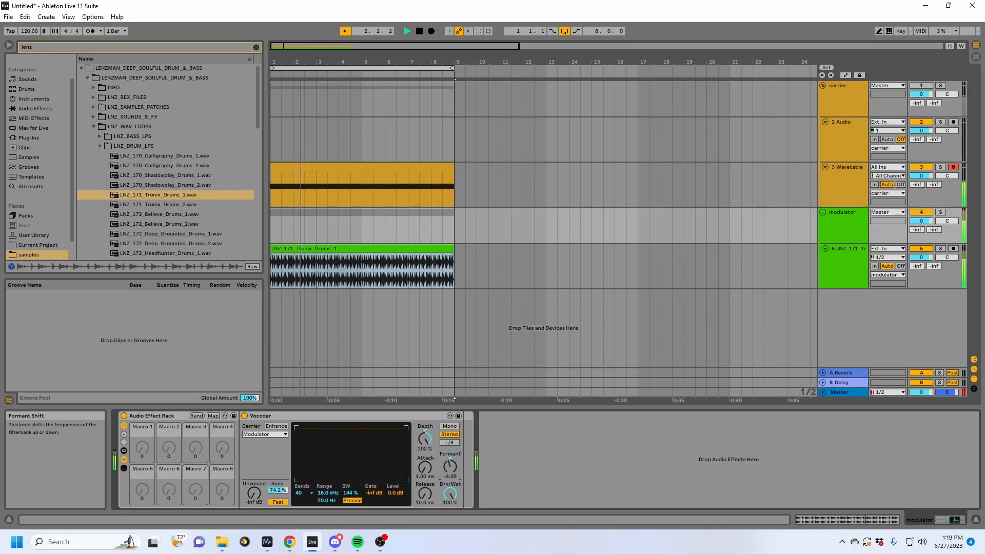
Reset the Vocoder's Formant to 0.00 and switch its carrier to Pitch Tracking.
double_click(450, 467)
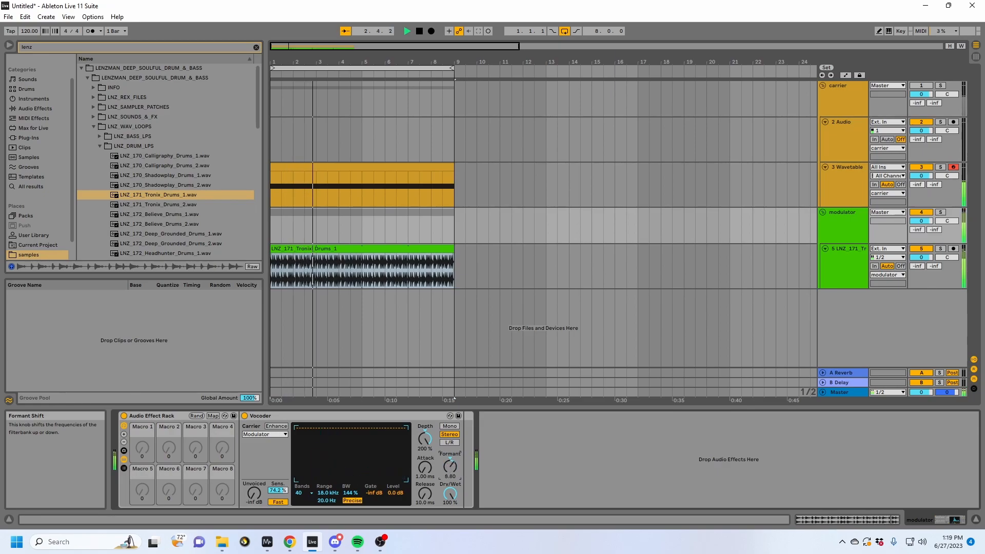
left_click(259, 435)
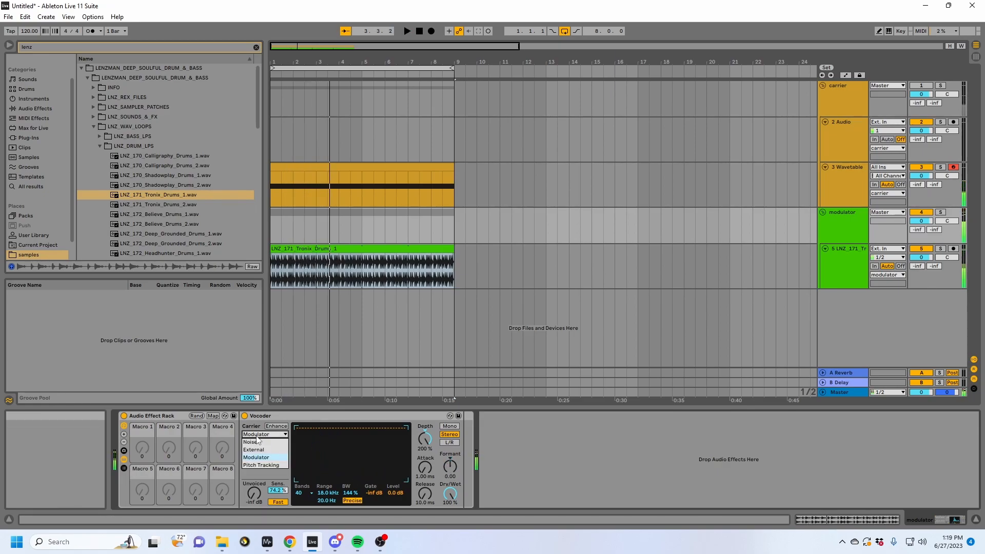
left_click(259, 466)
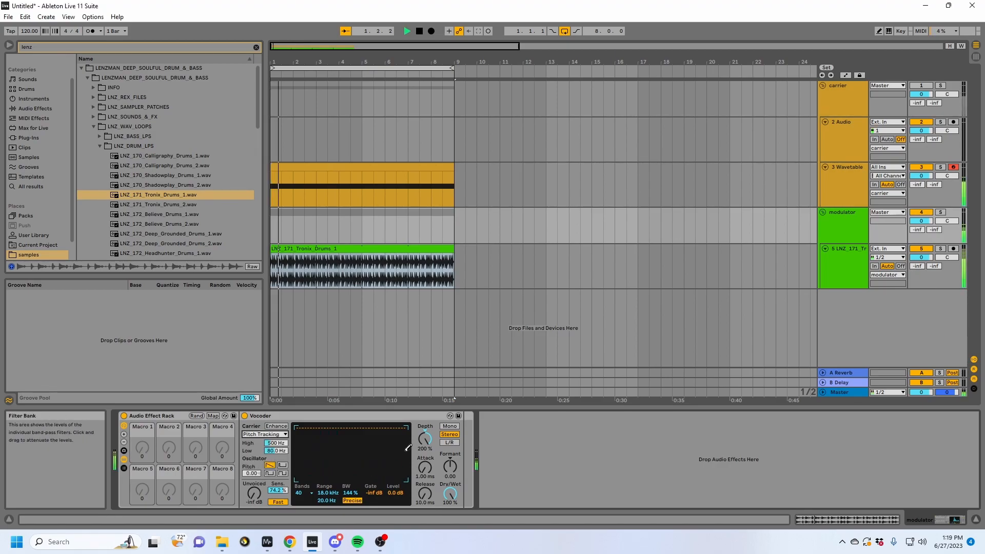
Set the Vocoder's upper pitch detection to 1.95 kHz, its filter bandwidth to 200 % and its Depth to 92.2 %.
mouse_move(276, 444)
left_mouse_down()
mouse_move(276, 429)
mouse_move(276, 470)
mouse_move(276, 432)
left_mouse_up()
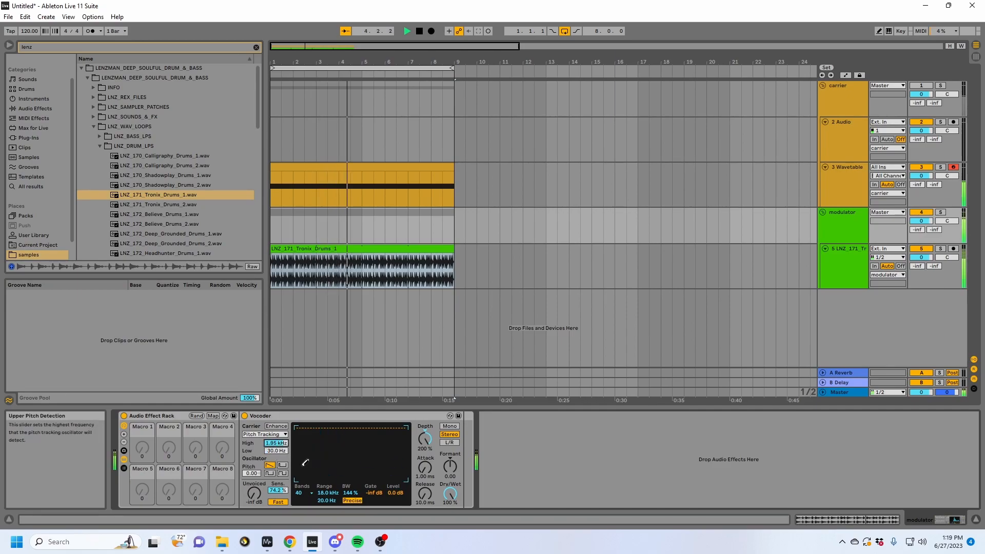
left_click_drag(348, 494, 348, 465)
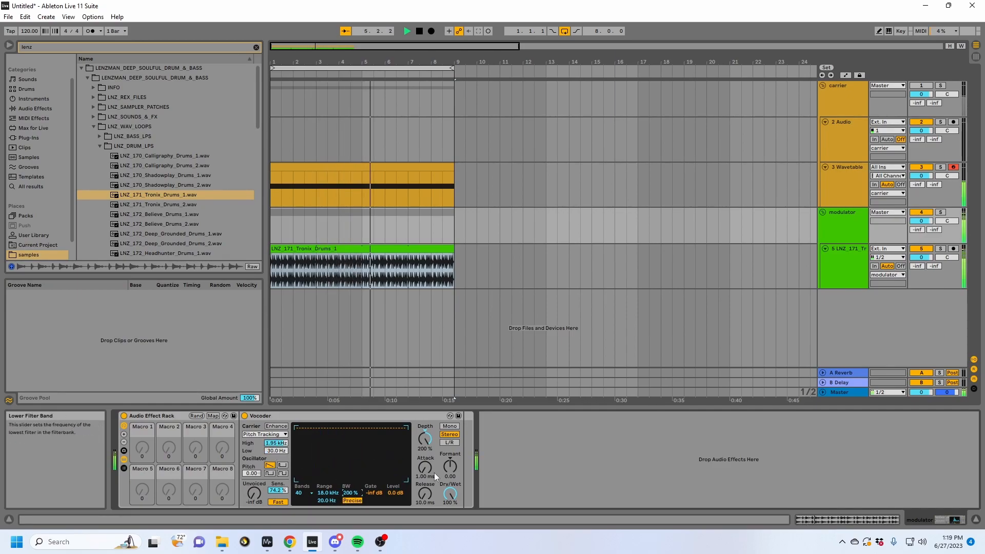
left_click_drag(425, 438, 425, 456)
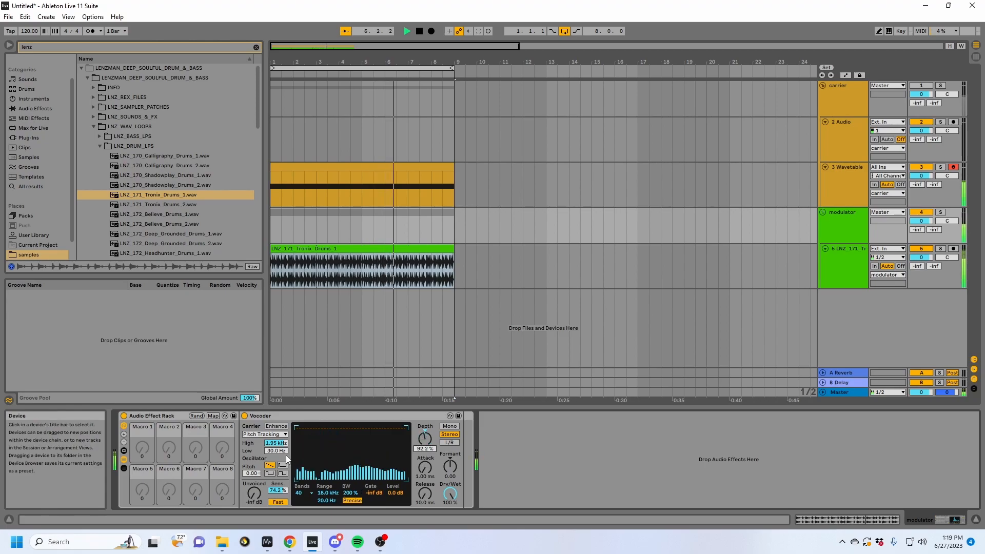
Adjust the lower pitch detection limit, try other pitch-tracking oscillator waveforms, and stop playback.
mouse_move(276, 451)
left_mouse_down()
mouse_move(276, 441)
mouse_move(276, 460)
left_mouse_up()
left_click(282, 473)
left_click(282, 465)
key("space")
Switch the Vocoder's carrier back to Modulator.
left_click(263, 435)
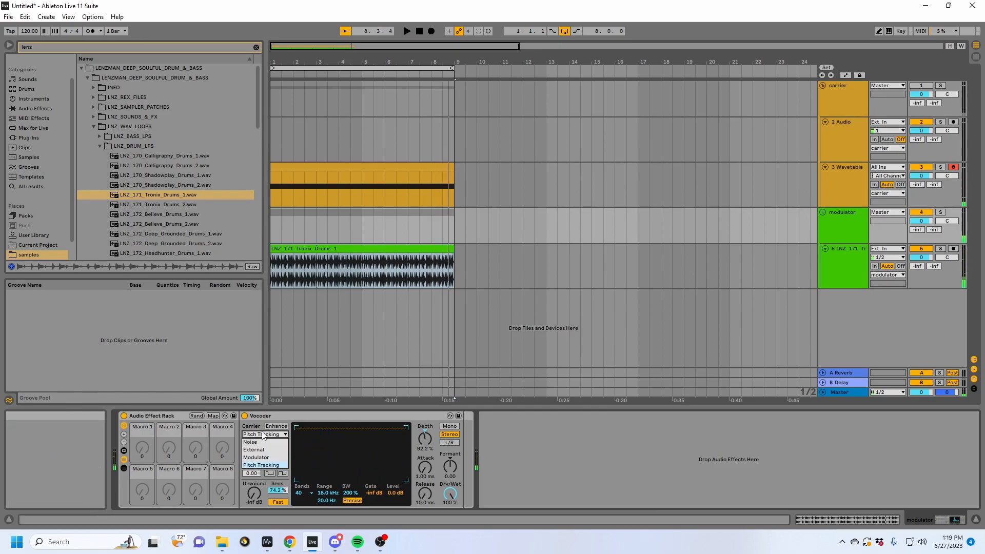
left_click(263, 457)
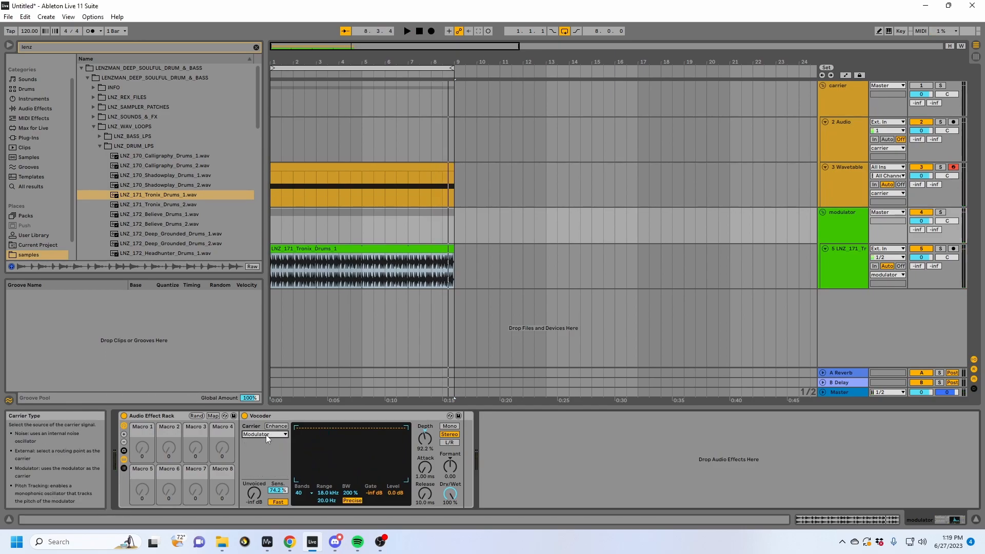
left_click(266, 435)
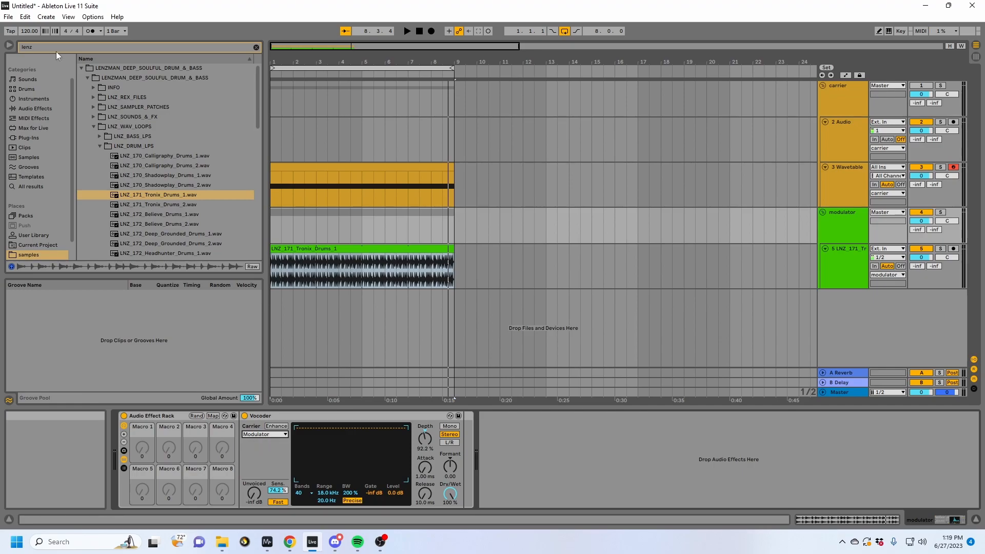
Find the OTT preset, add it after the Vocoder rack, and raise the Vocoder's Depth to 166 % while the loop plays.
key("ctrl+f")
type("ott")
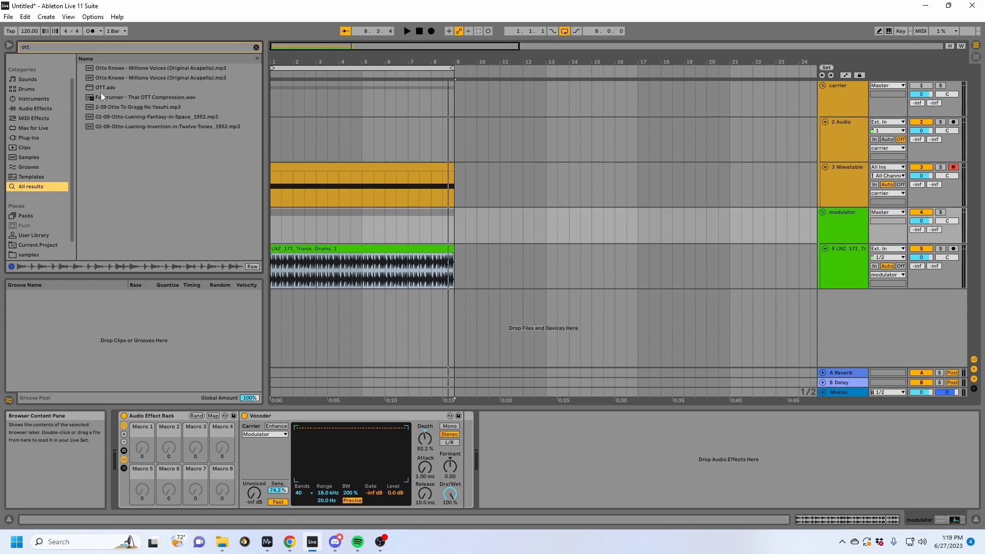
left_click_drag(105, 87, 519, 414)
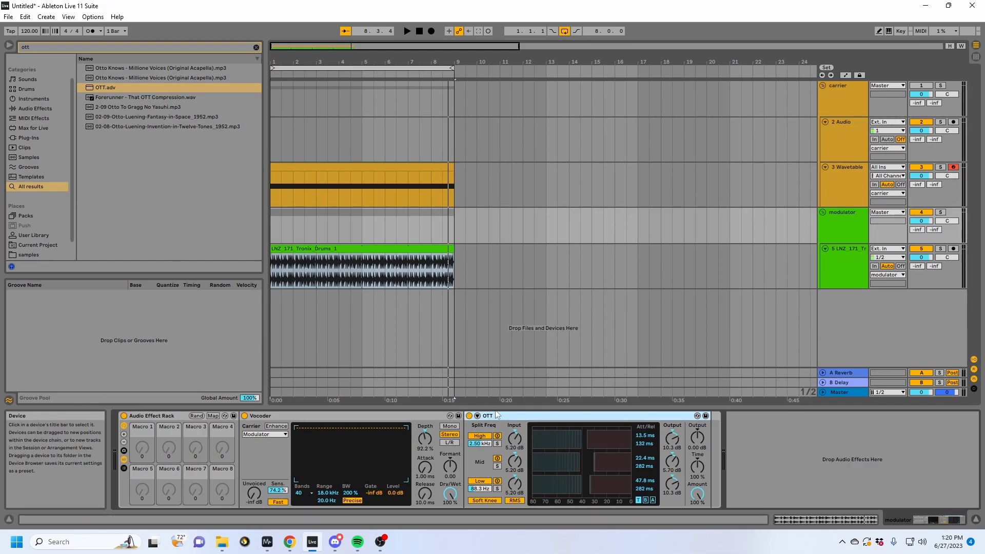
key("space")
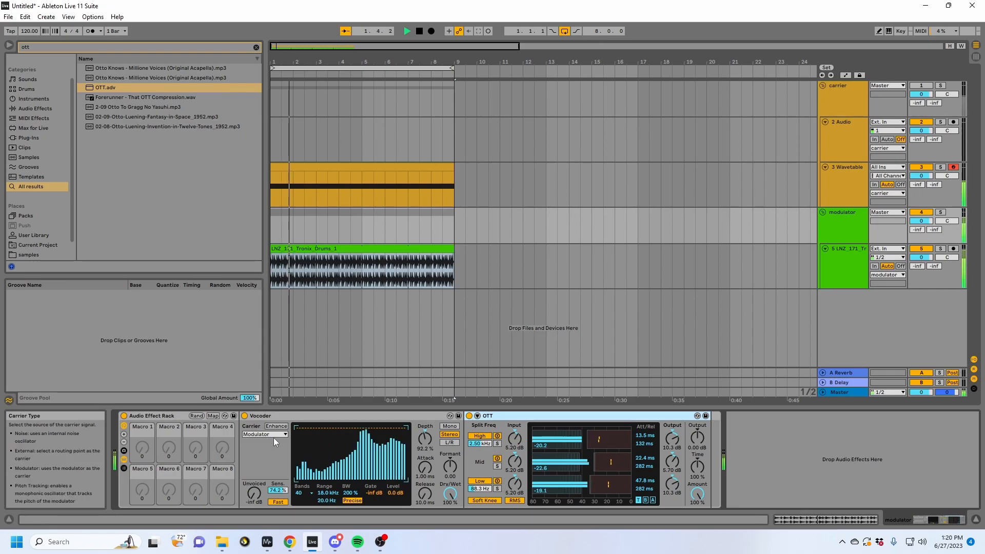
left_click_drag(425, 438, 425, 404)
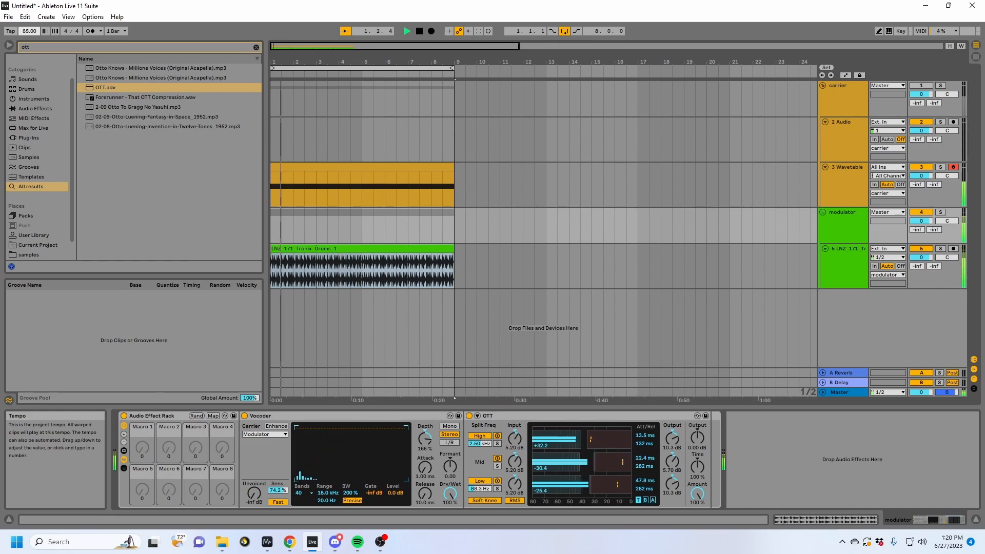
Set the project tempo to 88 BPM and open the drum loop clip's sample settings.
left_click_drag(29, 31, 29, 29)
left_click(280, 248)
left_click(801, 520)
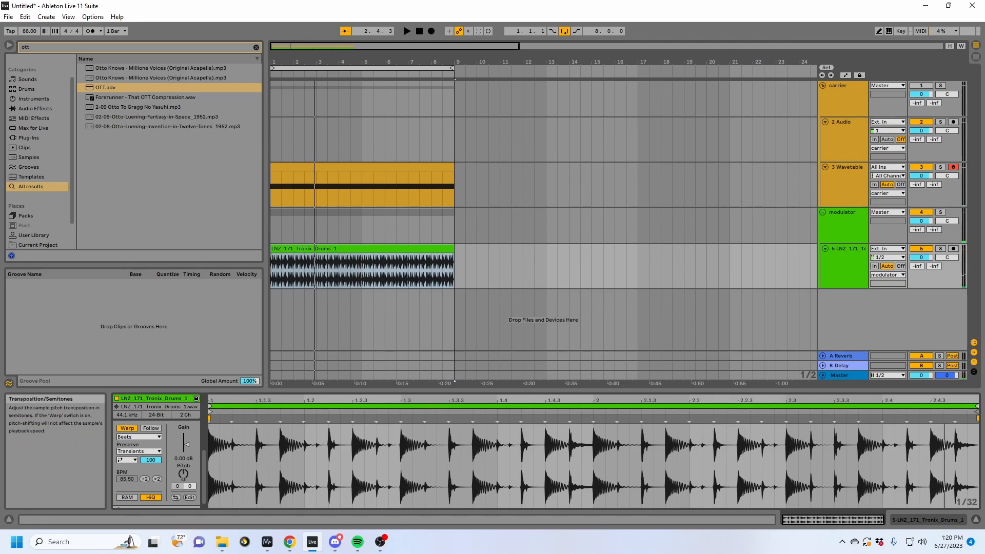
Change the drum loop's transient loop mode and set its Beats warp Preserve resolution to 1/32.
left_click(127, 459)
left_click(129, 479)
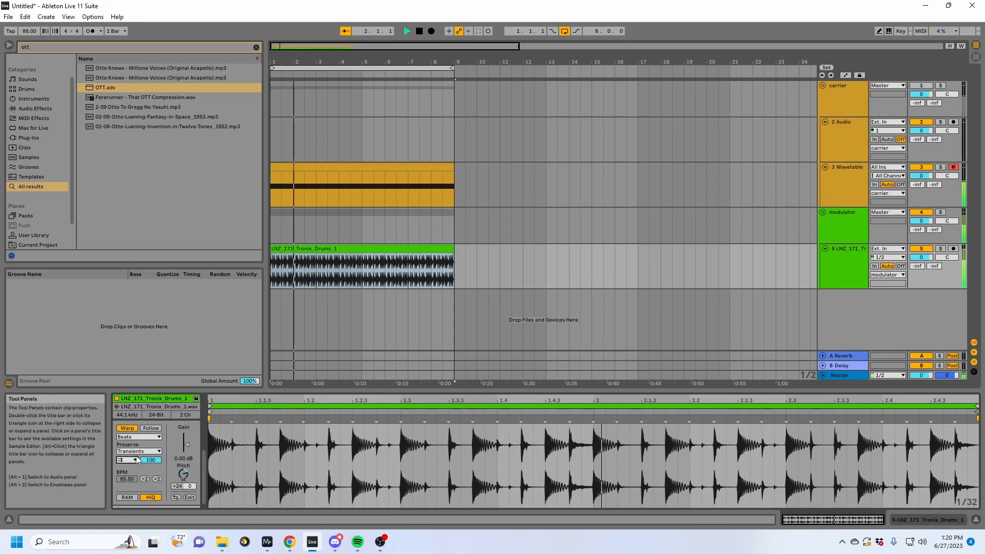
left_click(137, 451)
left_click(124, 497)
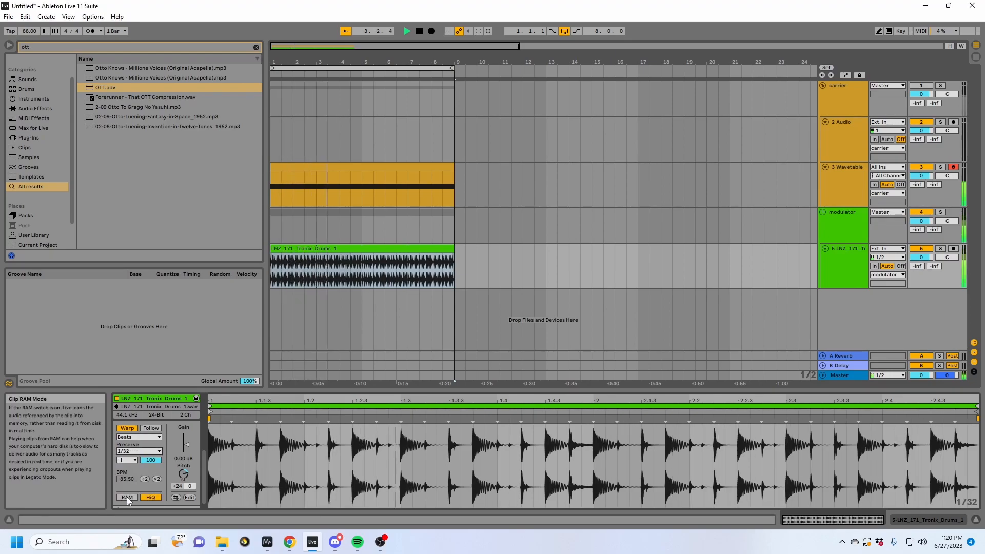
Double the drum loop clip's BPM to 171.00 and set its Preserve resolution to 1/16.
scroll(154, 478, "down", 1)
left_click(157, 474)
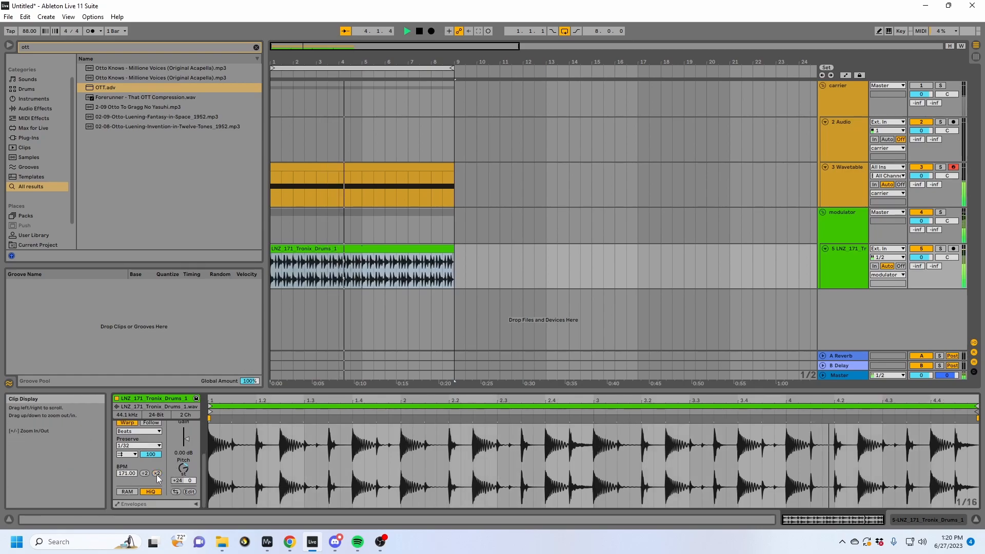
left_click(138, 445)
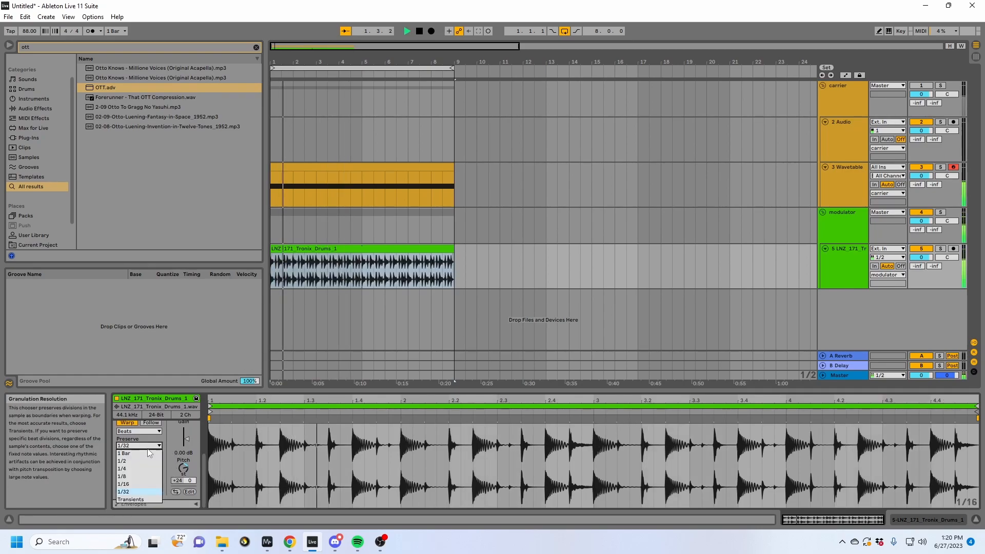
left_click(131, 483)
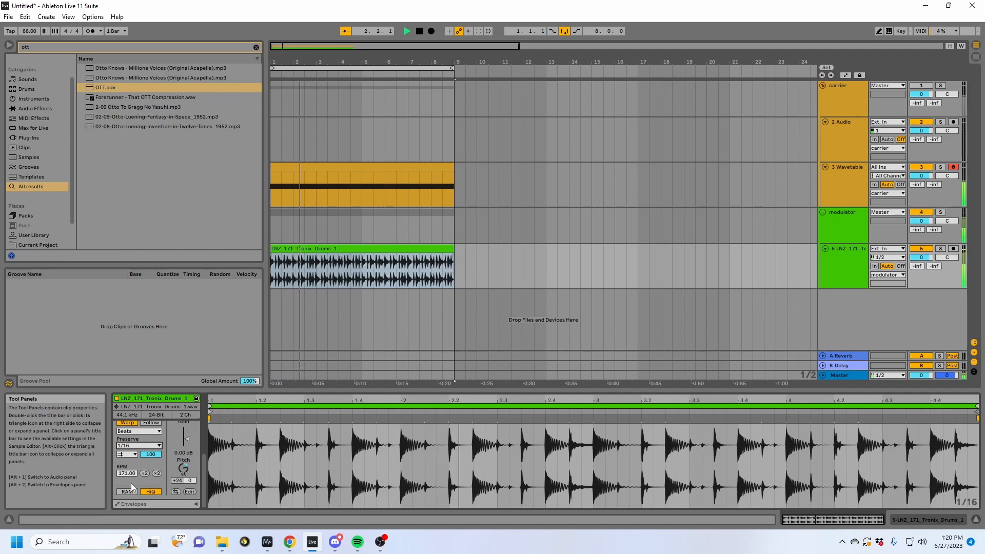
Return to the modulator group's device chain and insert the Flatline preset ahead of the Audio Effect Rack.
left_click(895, 517)
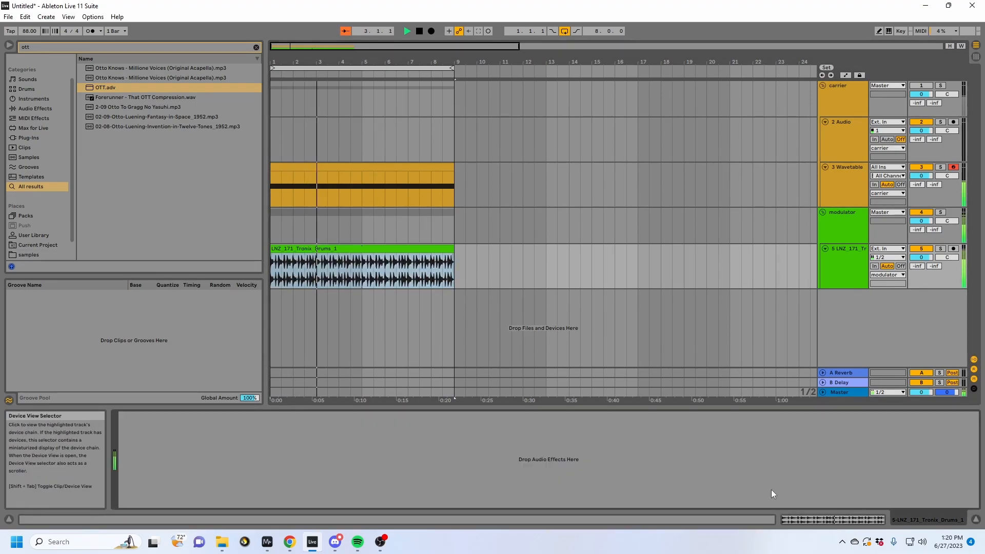
left_click(761, 235)
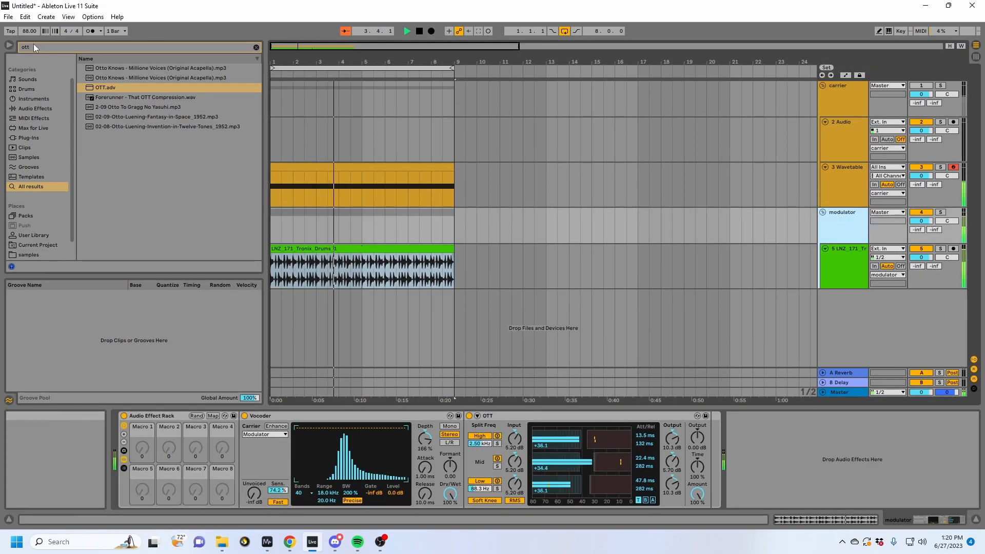
key("ctrl+f")
type("flatline")
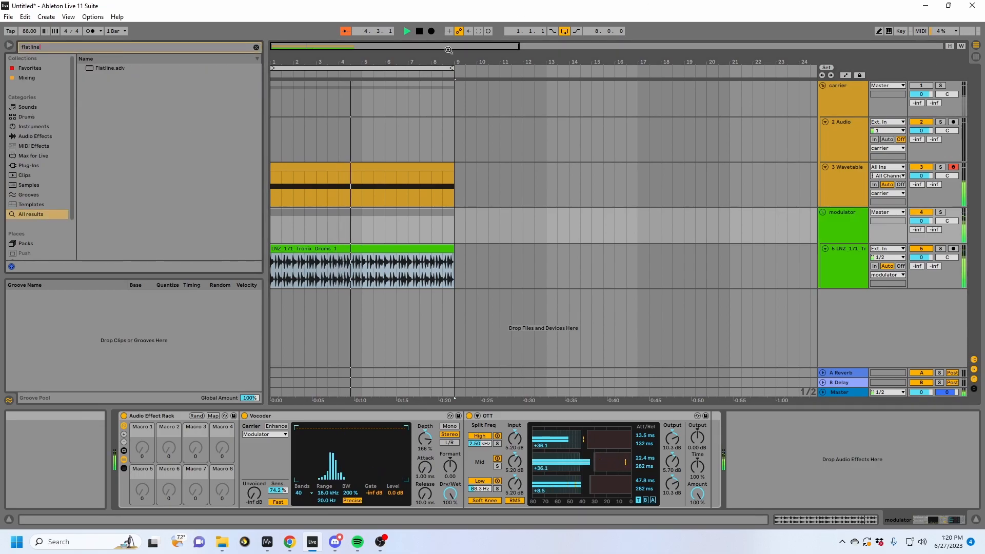
left_click_drag(119, 69, 126, 457)
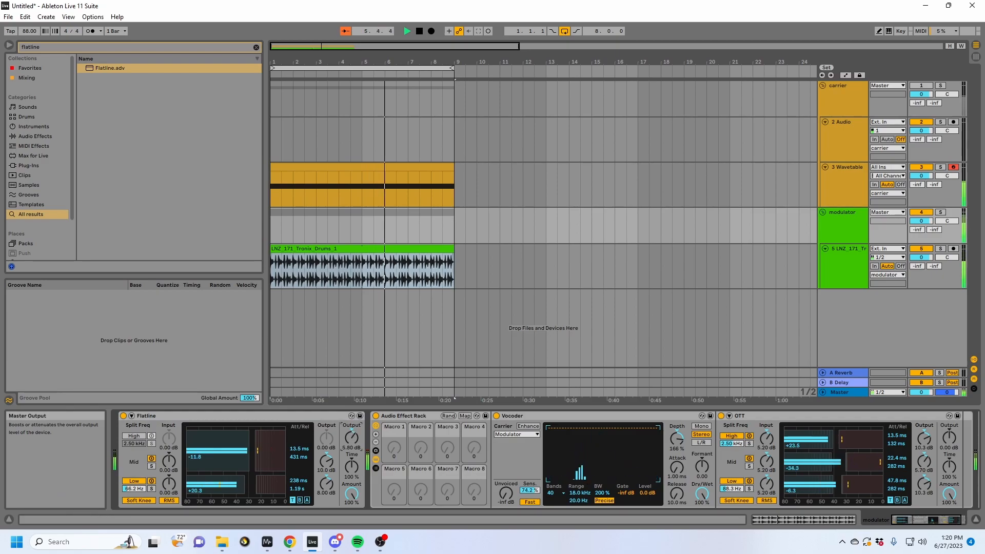
left_click(397, 415)
key("Delete")
key("ctrl+z")
left_click(528, 417)
key("Right")
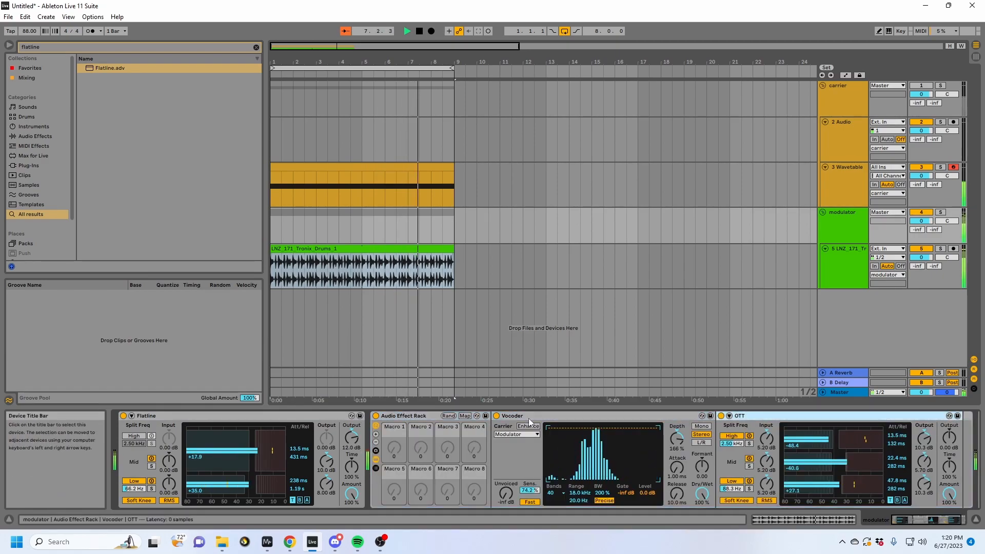
key("Left")
key("Right")
Raise the Vocoder's Formant, lengthen its Release, and set its upper filter band to 18.0 kHz.
left_click_drag(701, 466, 701, 452)
left_click_drag(675, 495, 676, 464)
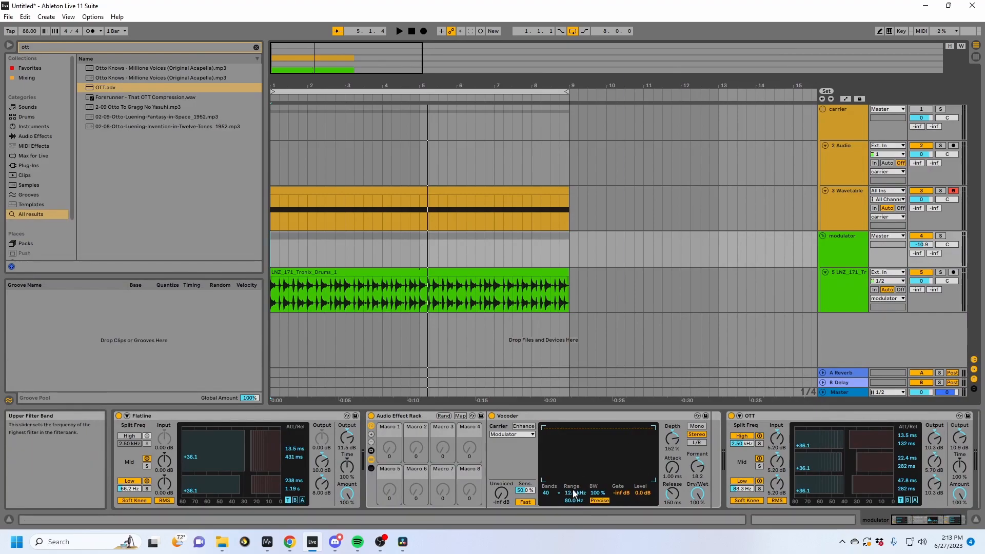
left_click_drag(573, 495, 573, 467)
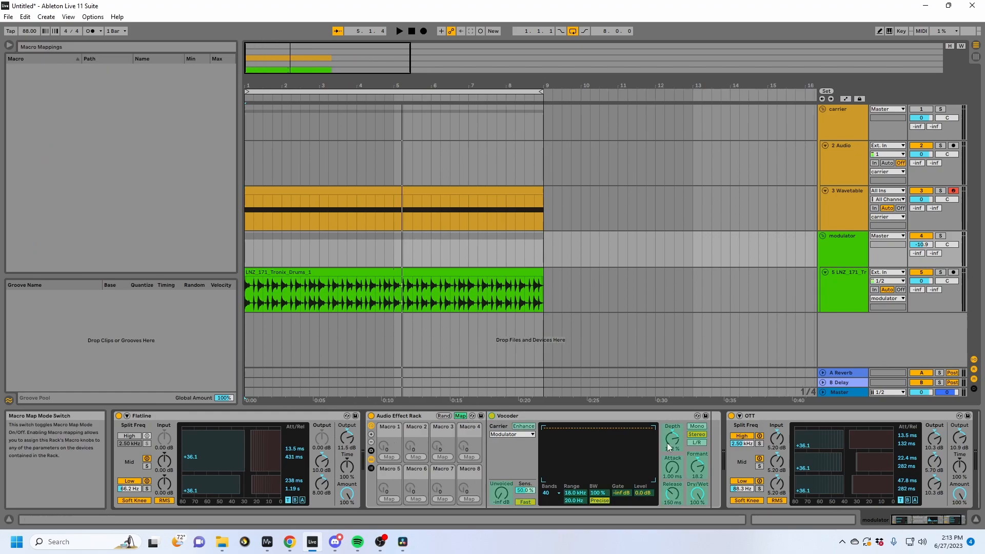
Map the Vocoder's Depth, filter bandwidth and Formant to the rack's Macros 1, 2 and 3.
left_click(460, 416)
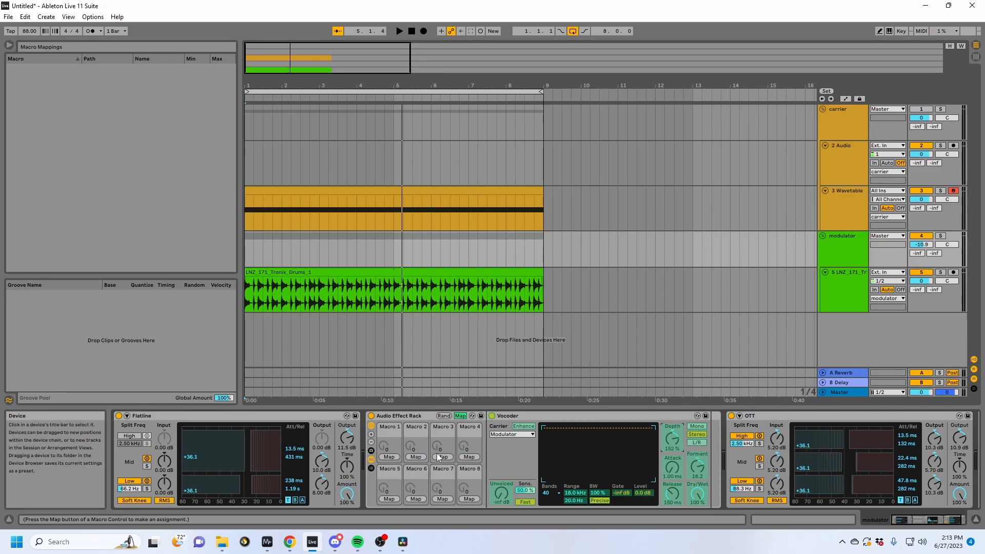
left_click(389, 457)
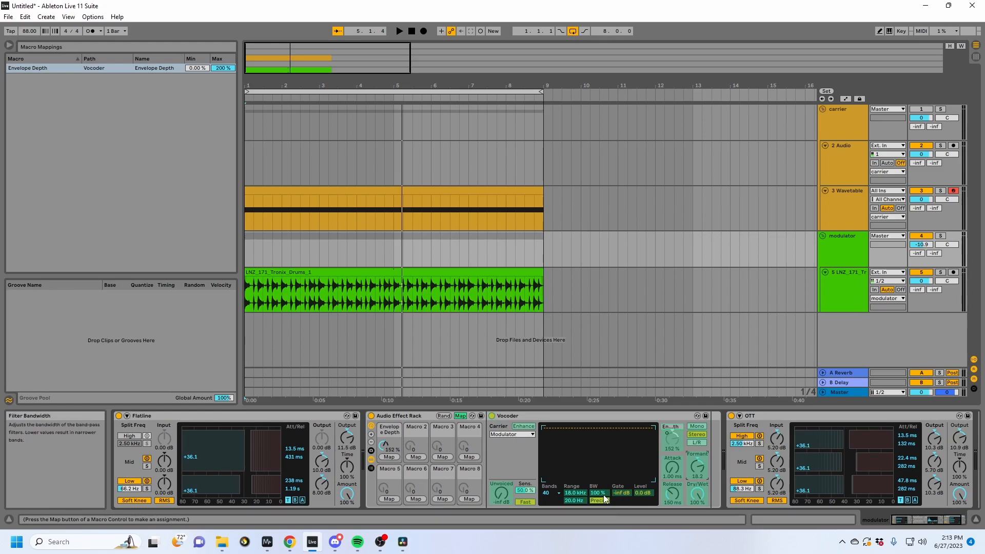
left_click(415, 457)
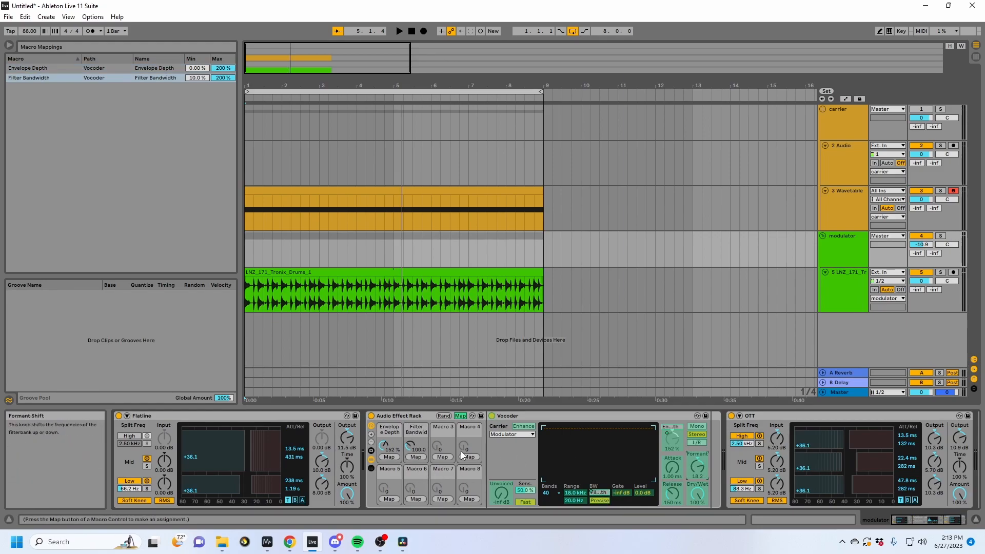
left_click(700, 471)
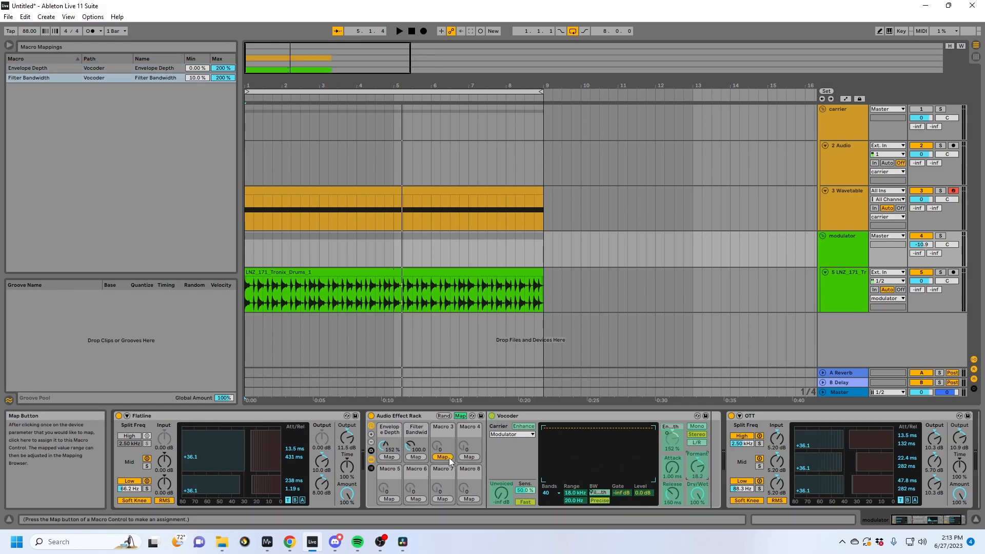
left_click(442, 457)
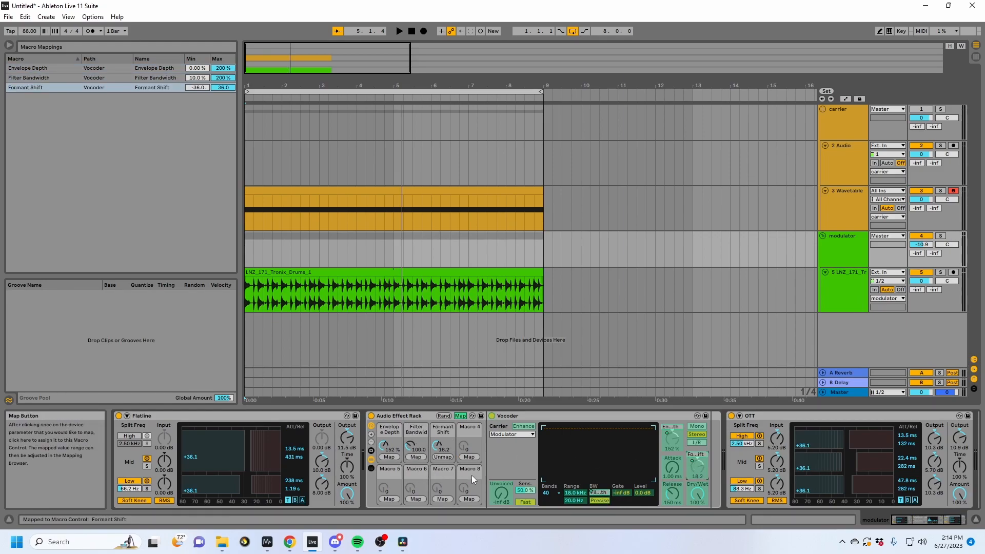
Expand the rack to 16 macros and map the Vocoder's Attack, Release and upper filter band to Macros 4, 5 and 6.
left_click(371, 442)
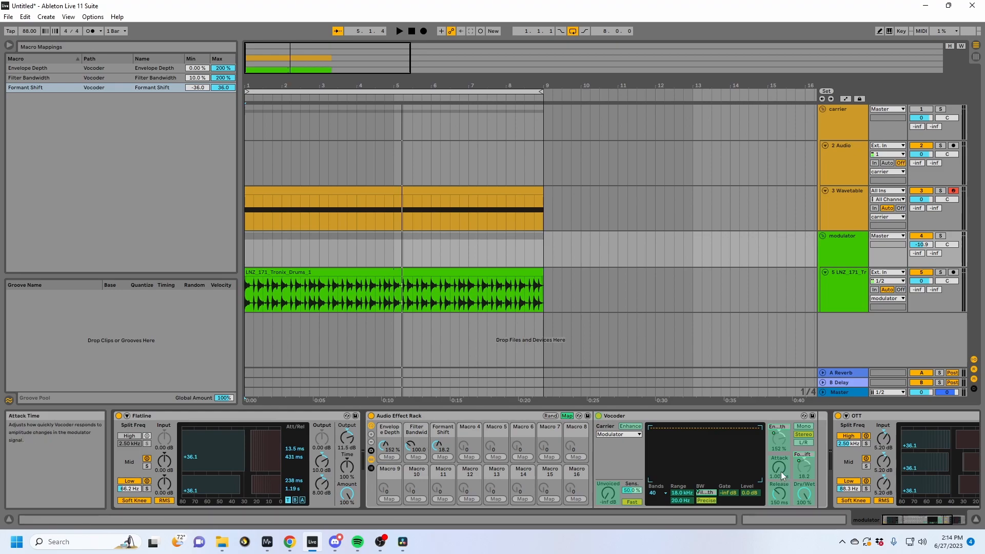
left_click(461, 457)
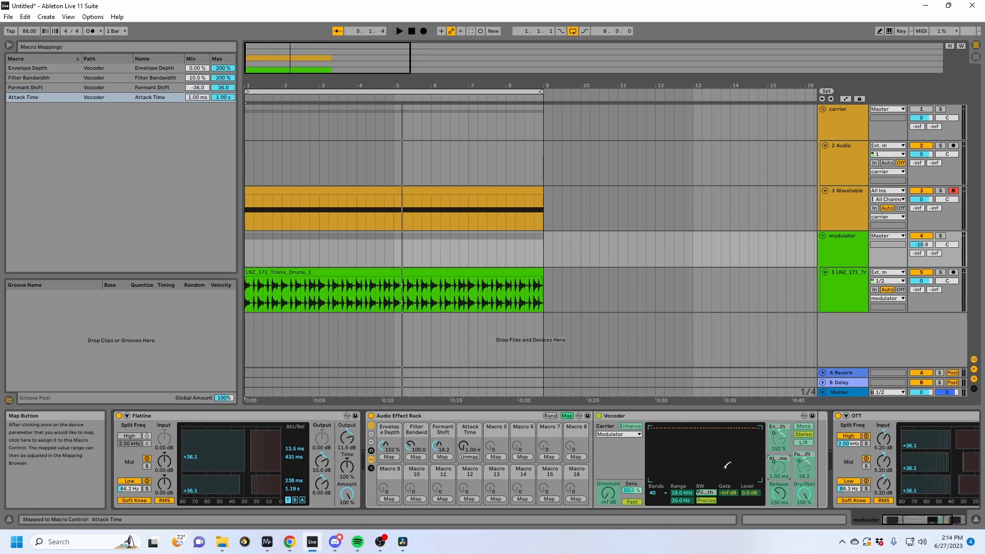
left_click(495, 455)
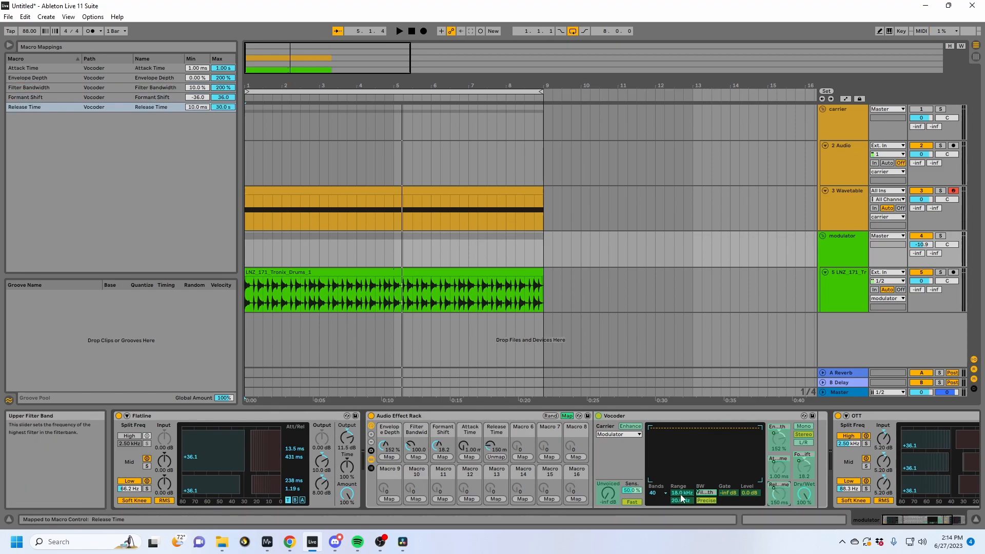
left_click(532, 456)
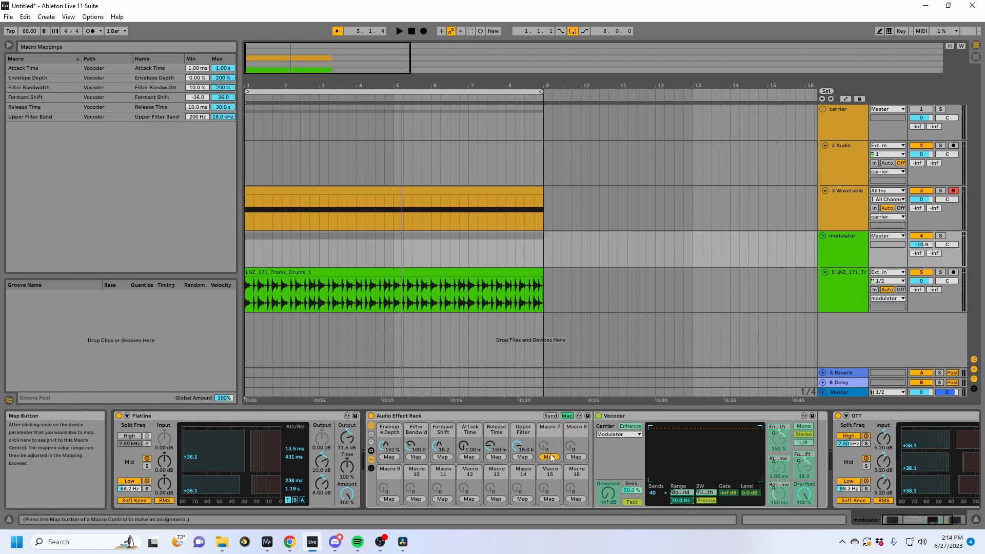
Map the Vocoder's lower filter band and gate threshold to the rack's Macros 7 and 8.
left_click(549, 457)
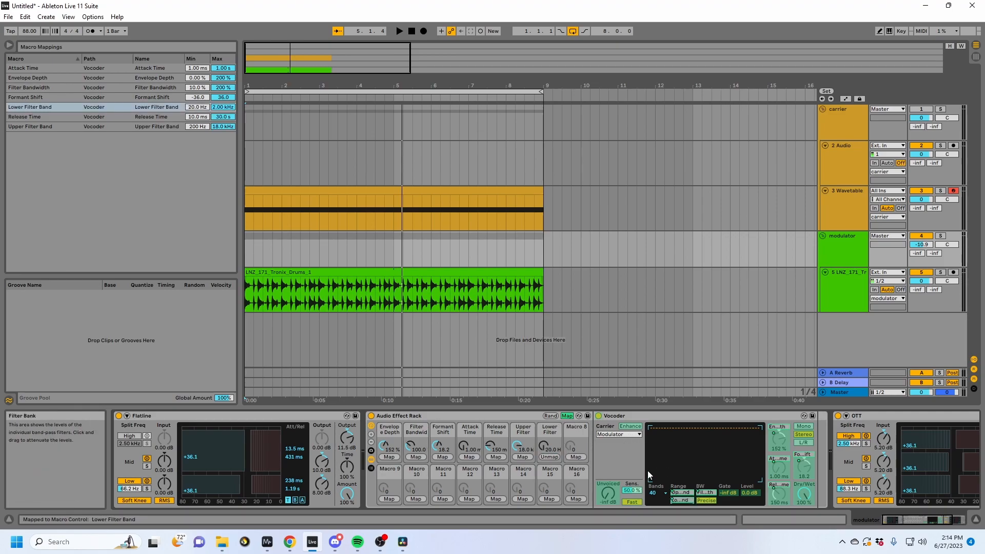
left_click(724, 492)
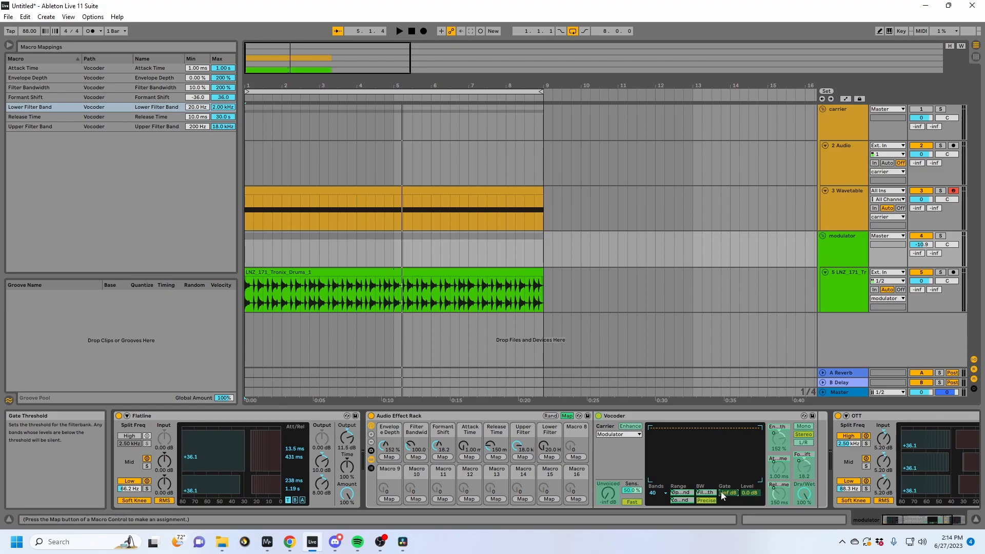
left_click(576, 457)
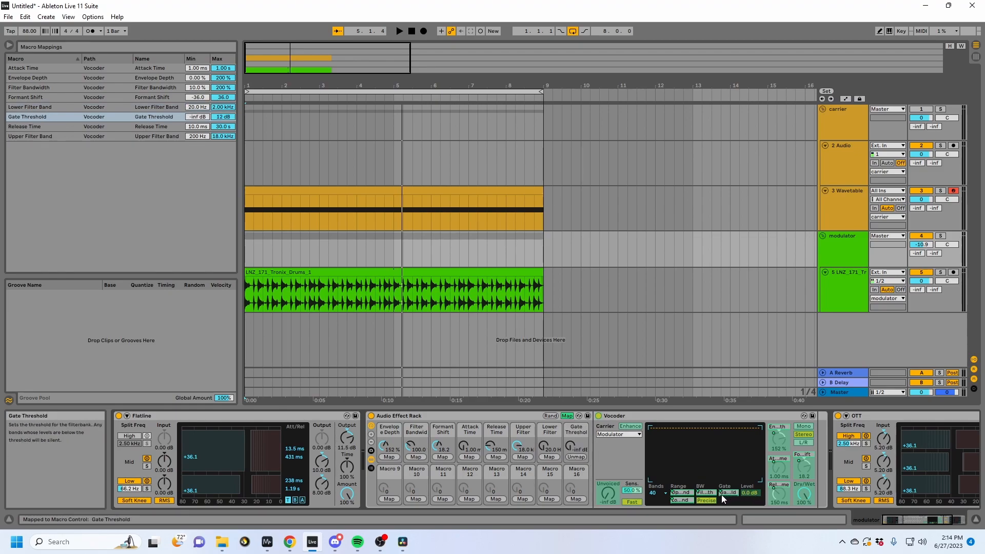
Map the Vocoder's Unvoiced level, Unvoiced sensitivity and Unvoiced speed to Macros 9, 10 and 11.
left_click(613, 490)
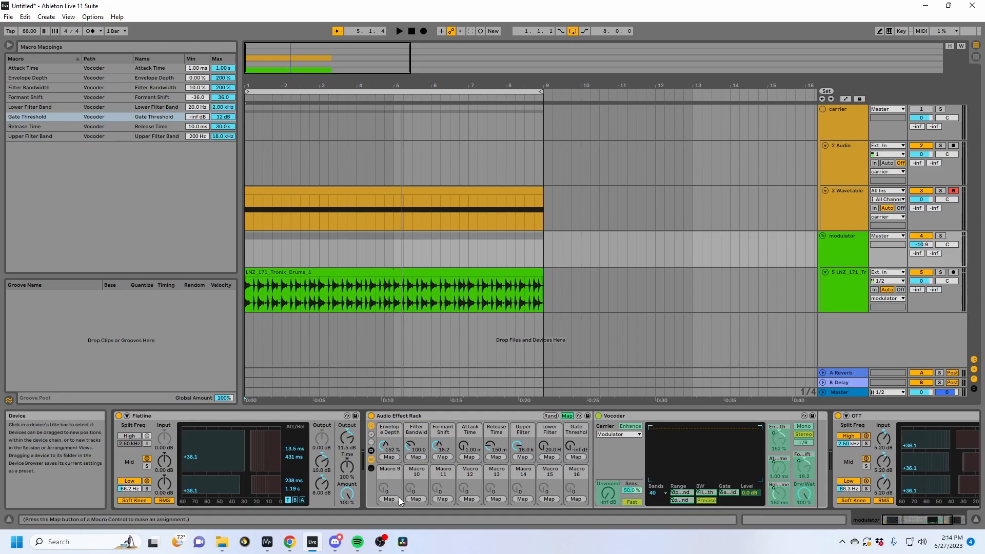
left_click(395, 498)
left_click(632, 490)
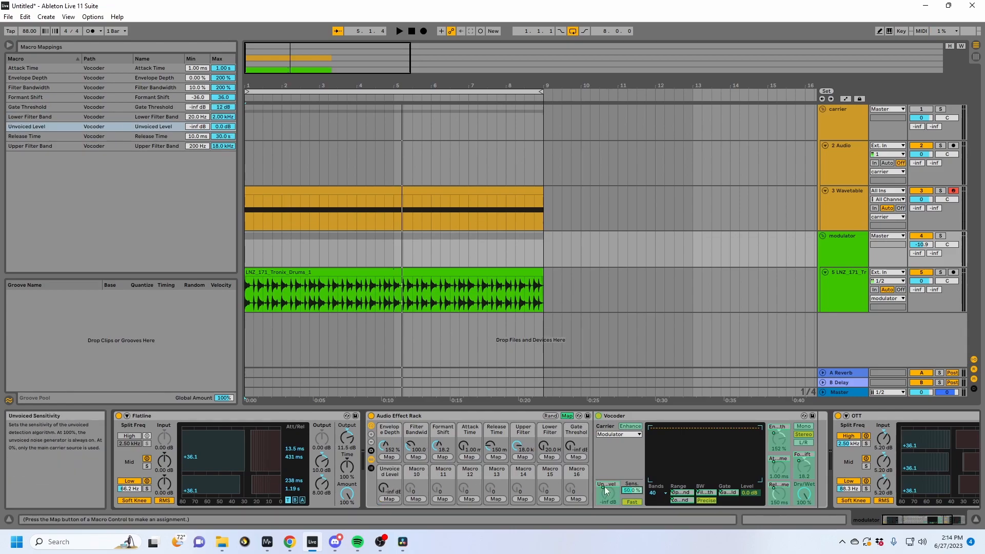
left_click(416, 498)
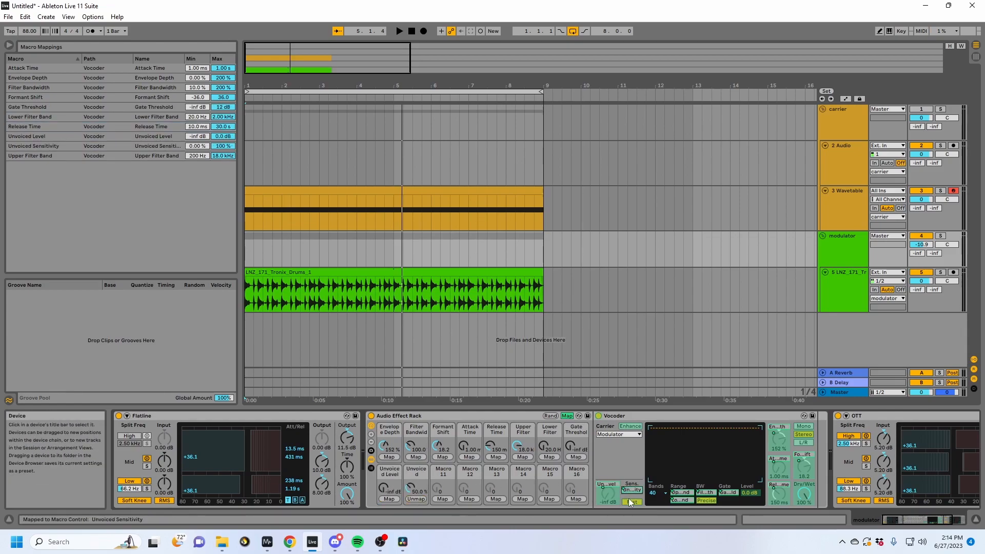
left_click(440, 498)
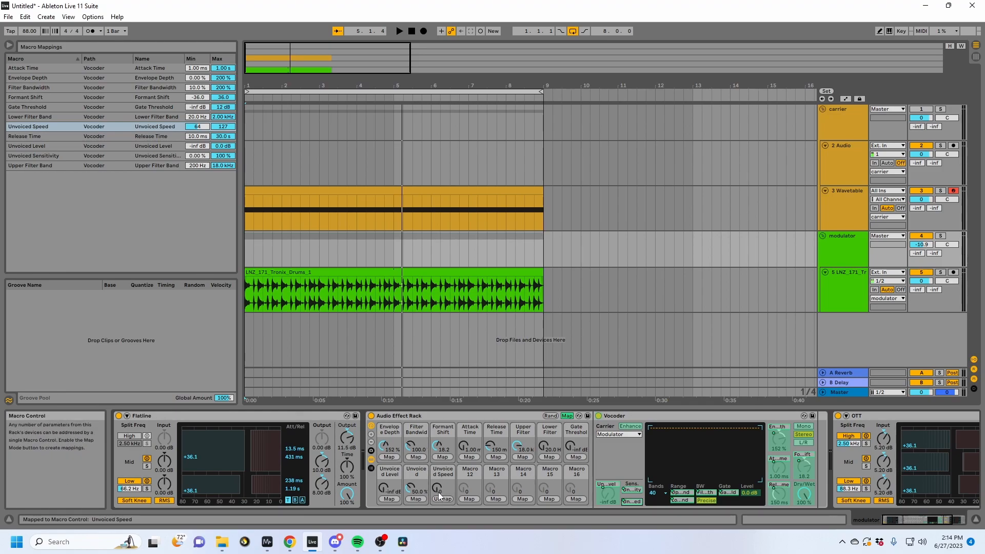
Map the Vocoder's Precise/Retro, Enhance and Mono/Stereo switches to Macros 12, 13 and 14, and leave macro mapping mode.
left_click(469, 499)
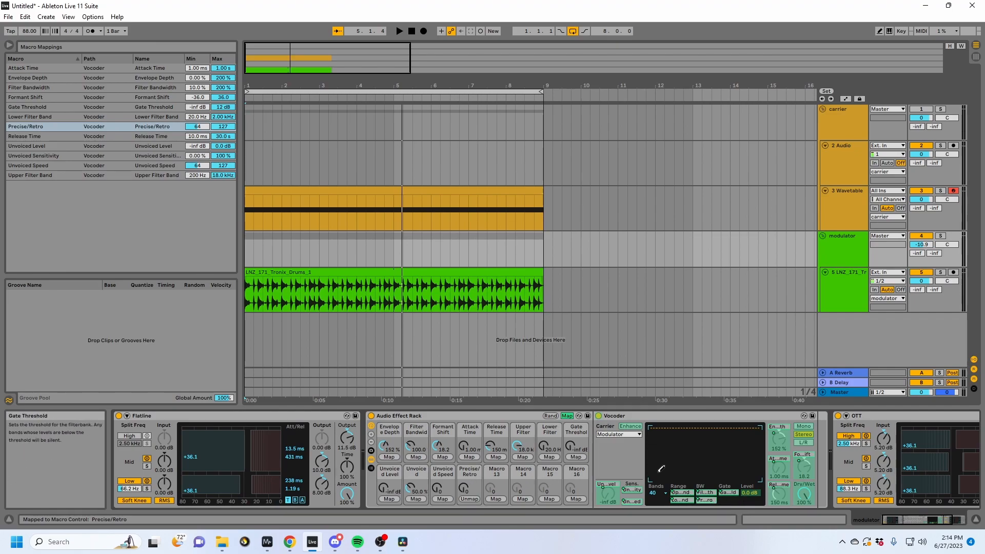
left_click(493, 498)
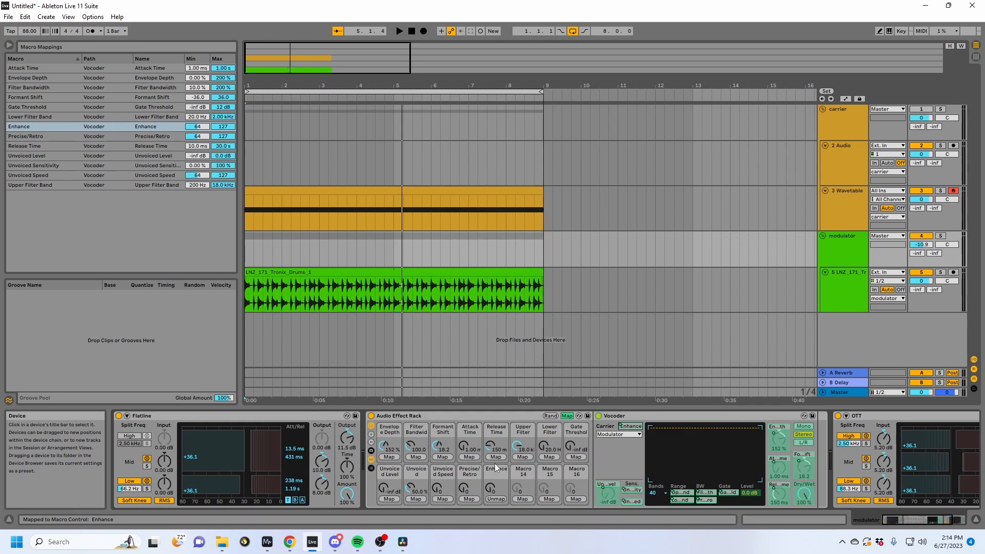
left_click(803, 435)
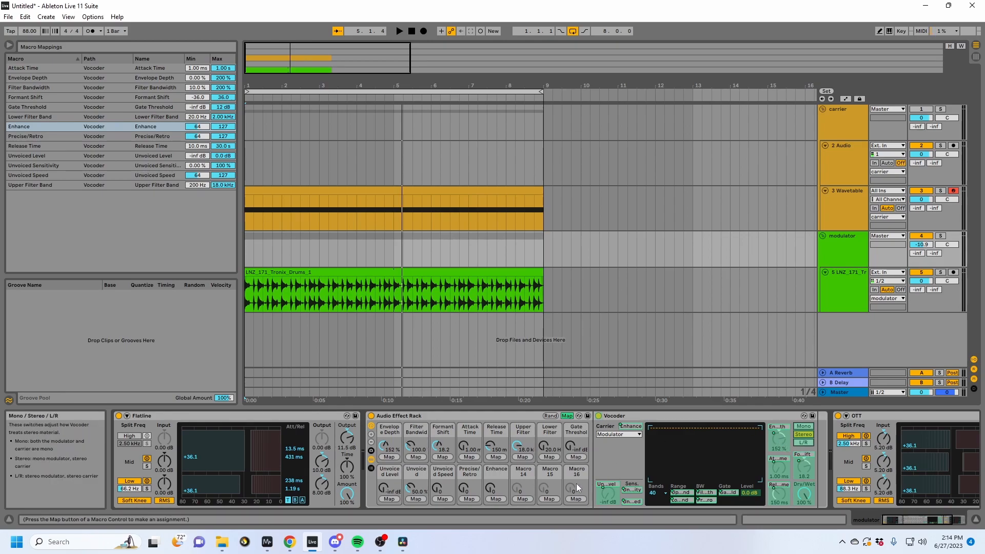
left_click(523, 499)
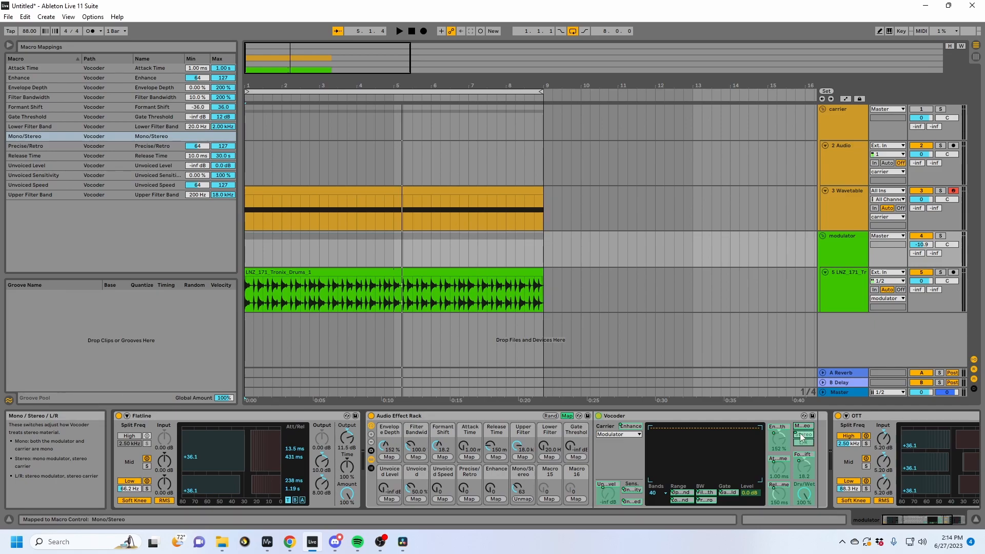
left_click(567, 416)
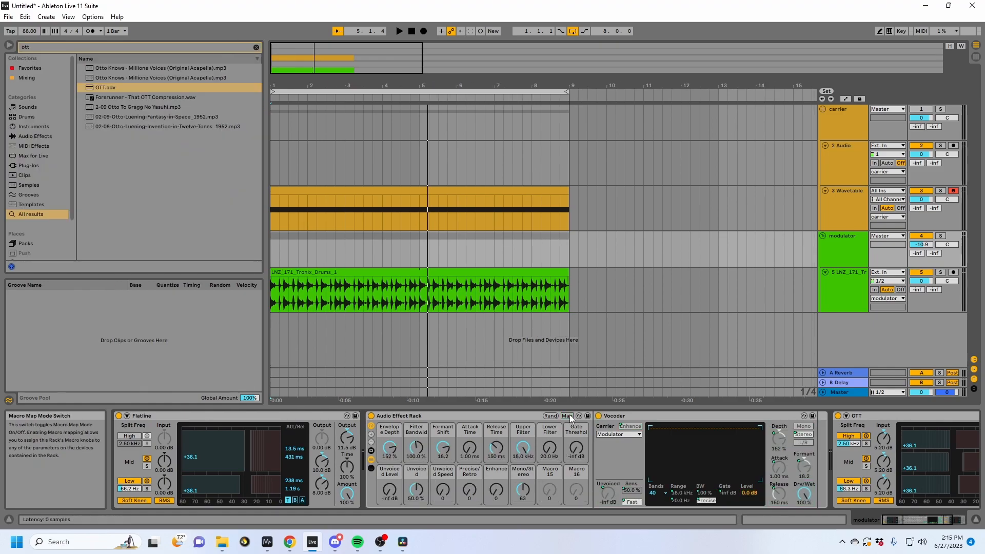
Audition the loop with the Envelope Depth macro raised to 169 % and set the Vocoder to 16 bands.
key("space")
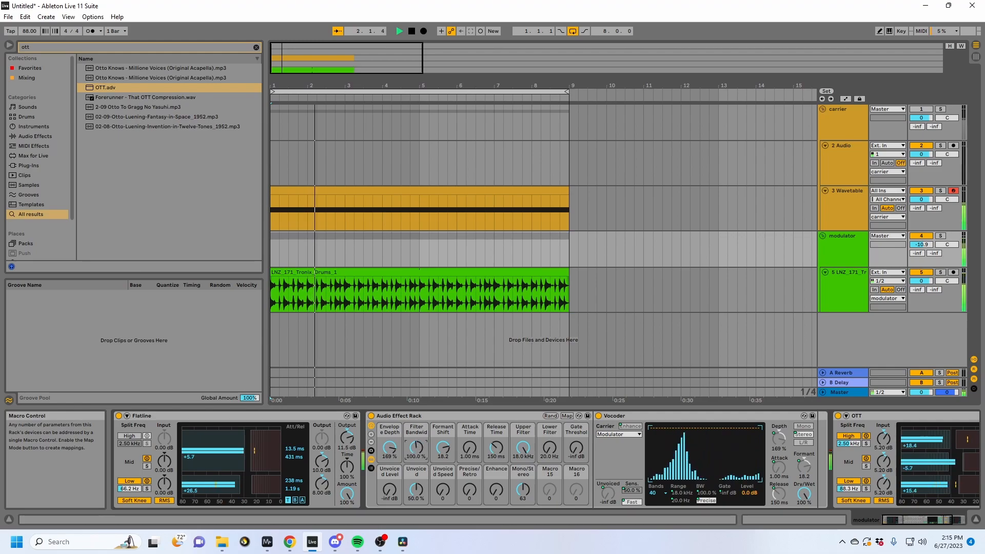
key("space")
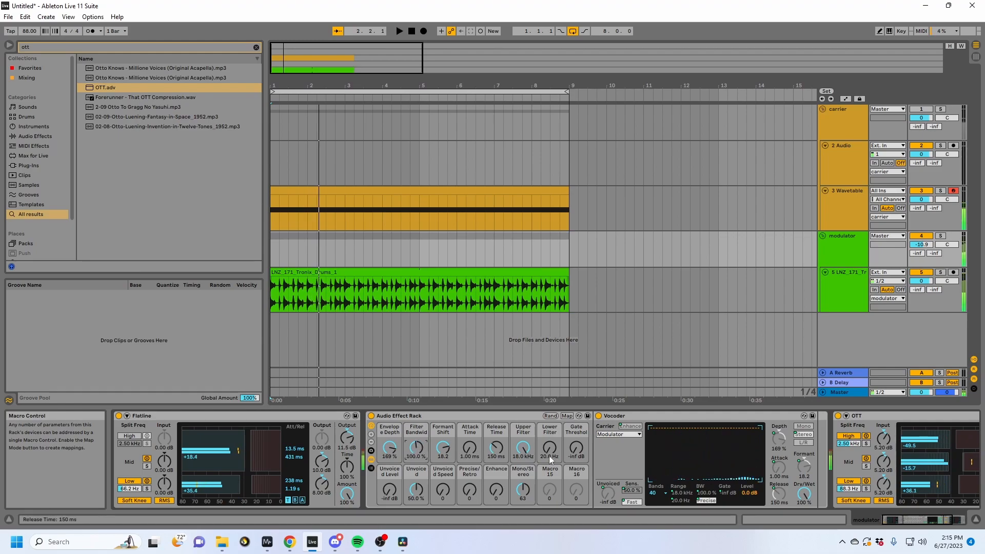
left_click(664, 493)
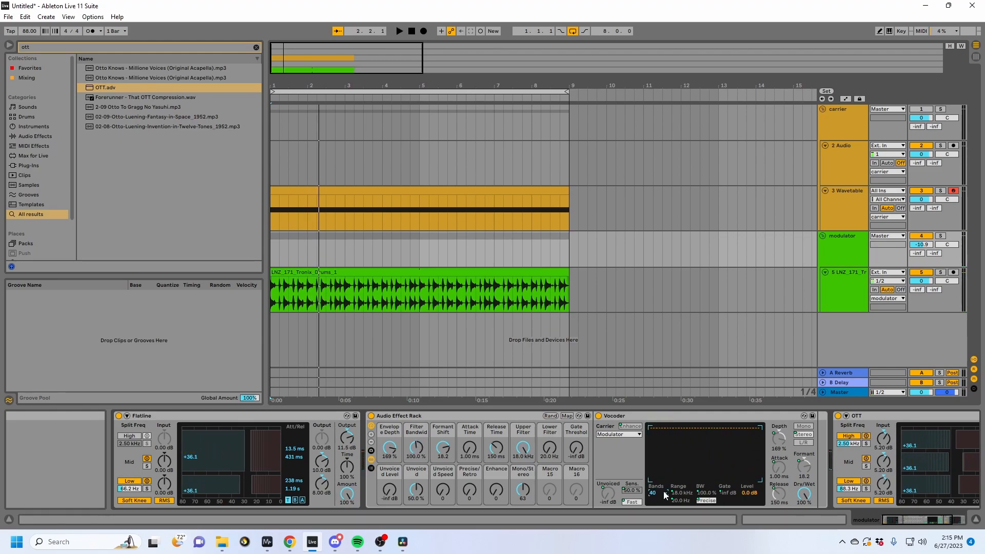
left_click(653, 439)
Lower the rack's Filter Bandwidth macro to 10.0 % while auditioning the loop.
key("space")
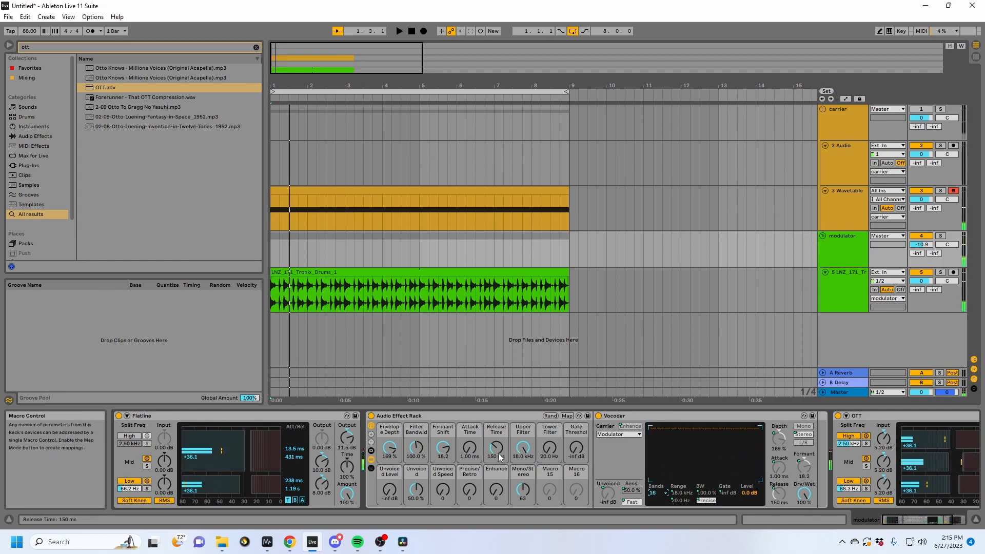
left_click_drag(417, 449, 416, 493)
key("space")
Compare the Vocoder at 8, 4 and 32 bands during playback and leave it at 36 bands.
left_click(662, 495)
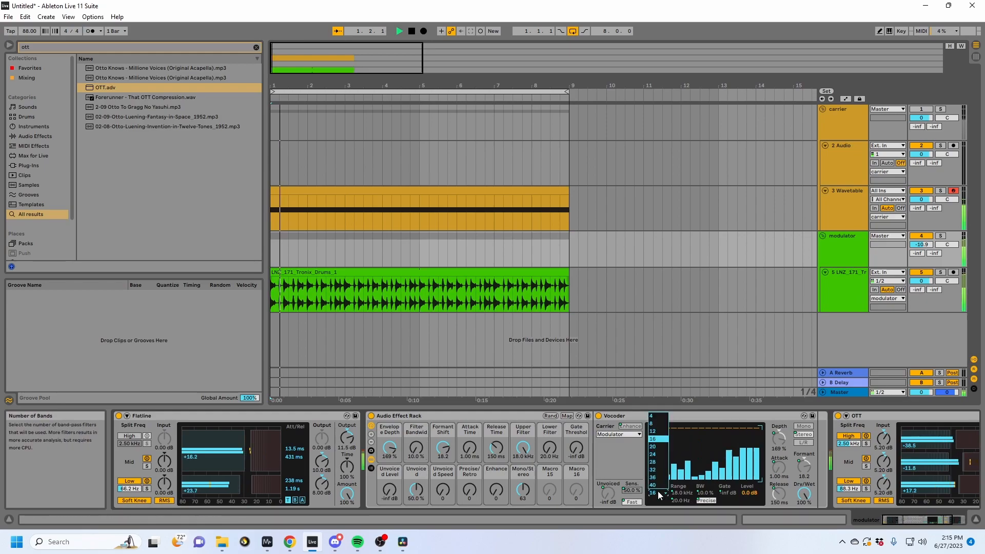
left_click(655, 424)
left_click(664, 496)
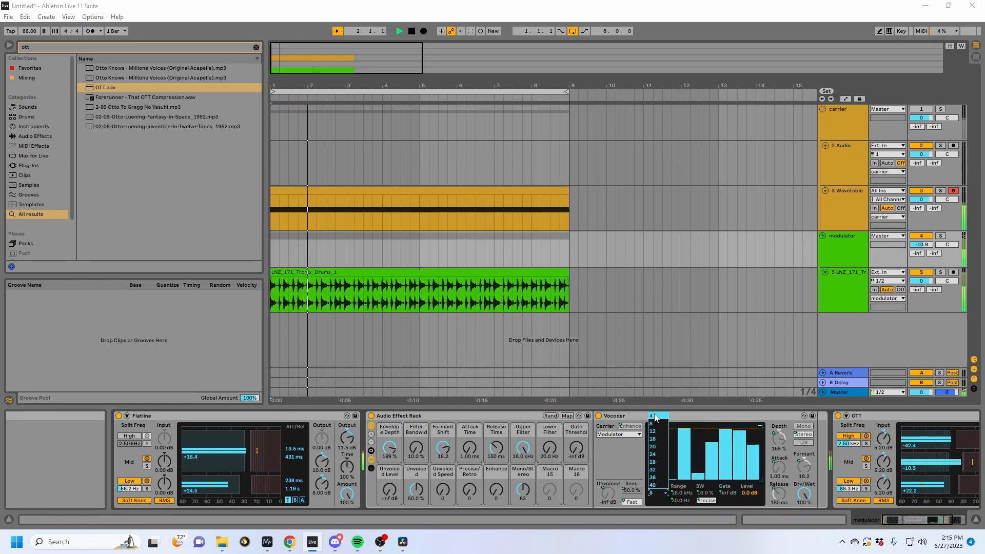
left_click(656, 417)
left_click(656, 494)
left_click(656, 470)
left_click(659, 494)
left_click(653, 477)
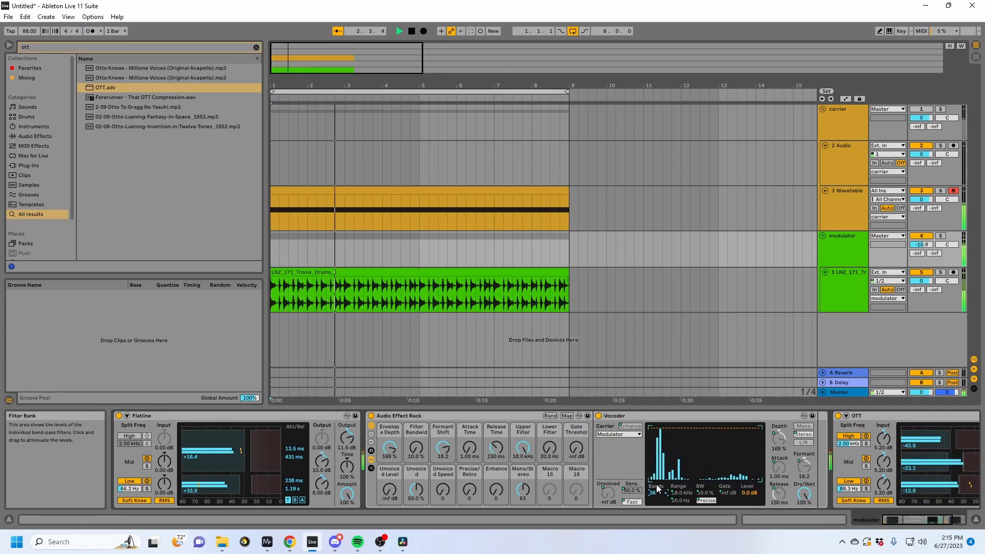
Nest the Audio Effect Rack inside a new rack and show the outer rack's chain list and 16 macros.
left_click(567, 415)
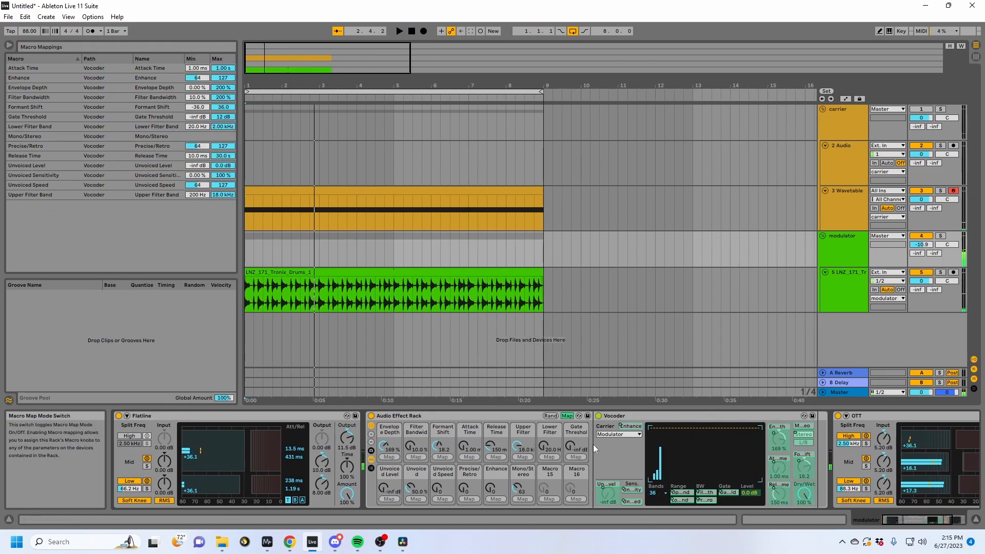
left_click(568, 417)
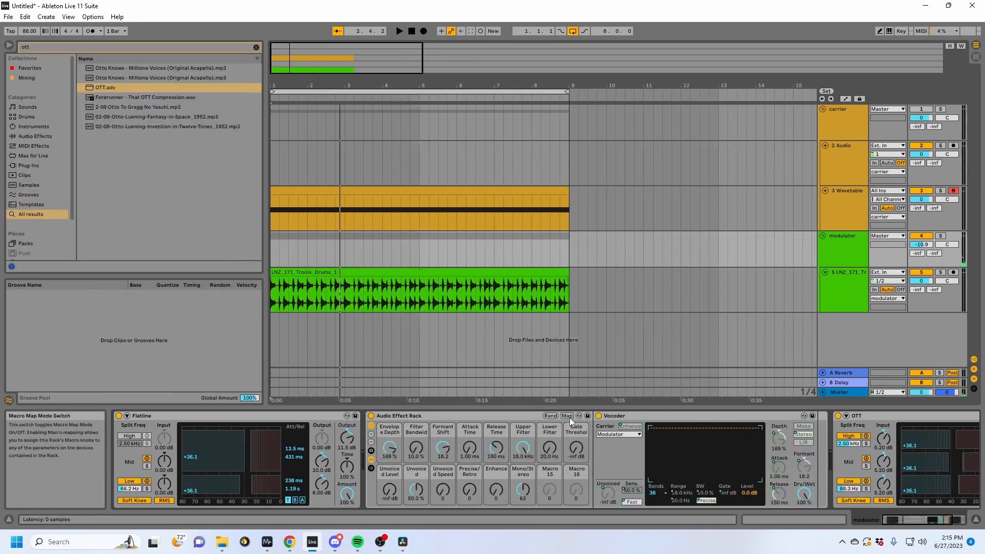
left_click(393, 415)
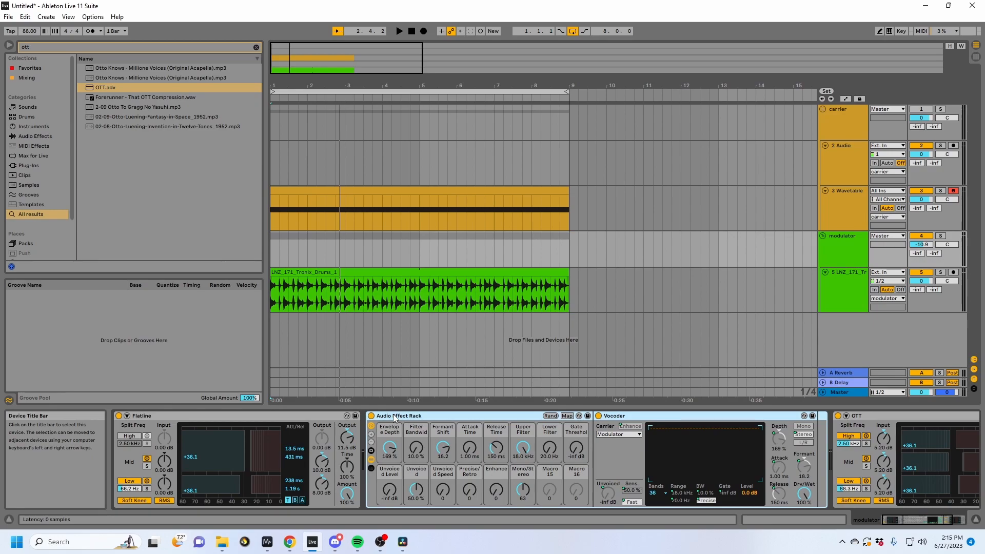
key("ctrl+g")
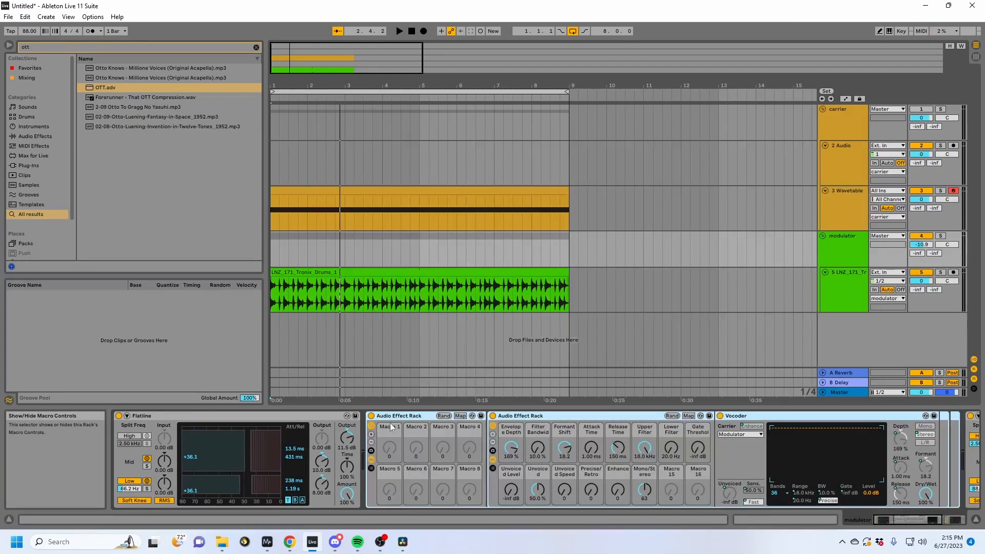
left_click(371, 434)
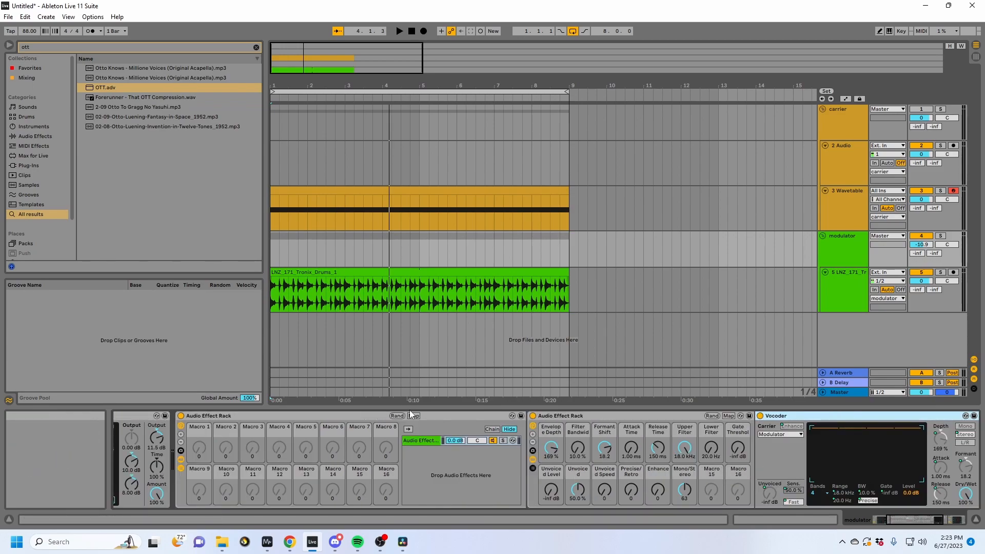
Map the inner rack's Formant Shift, Envelope Depth and Filter Bandwidth macros to the outer rack's Macros 3, 4 and 5.
left_click(413, 416)
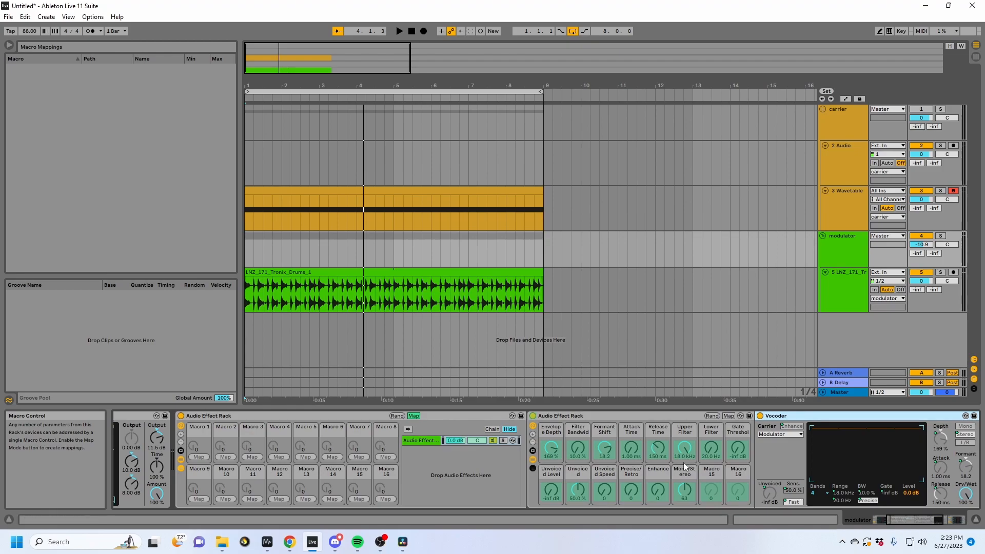
left_click(608, 454)
left_click(605, 448)
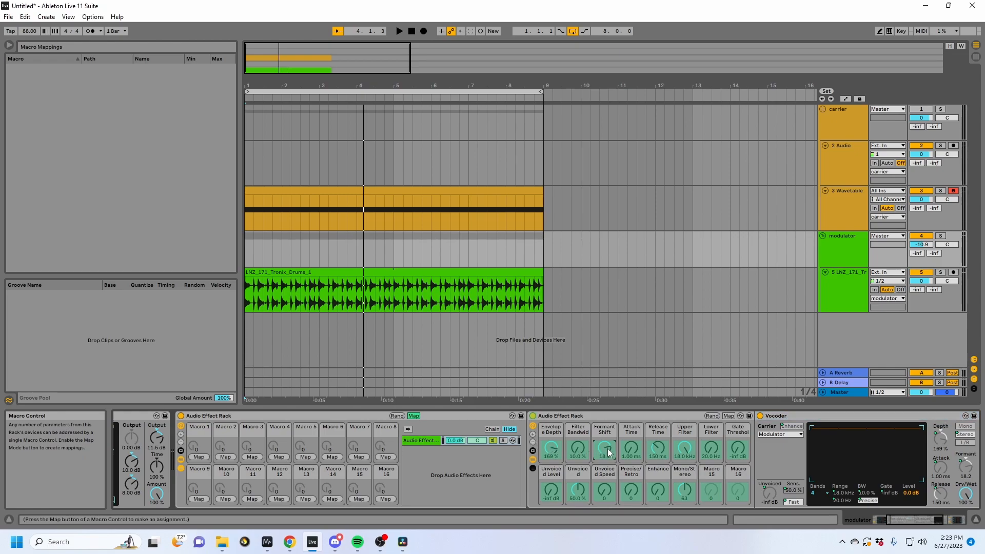
left_click(247, 456)
left_click(550, 447)
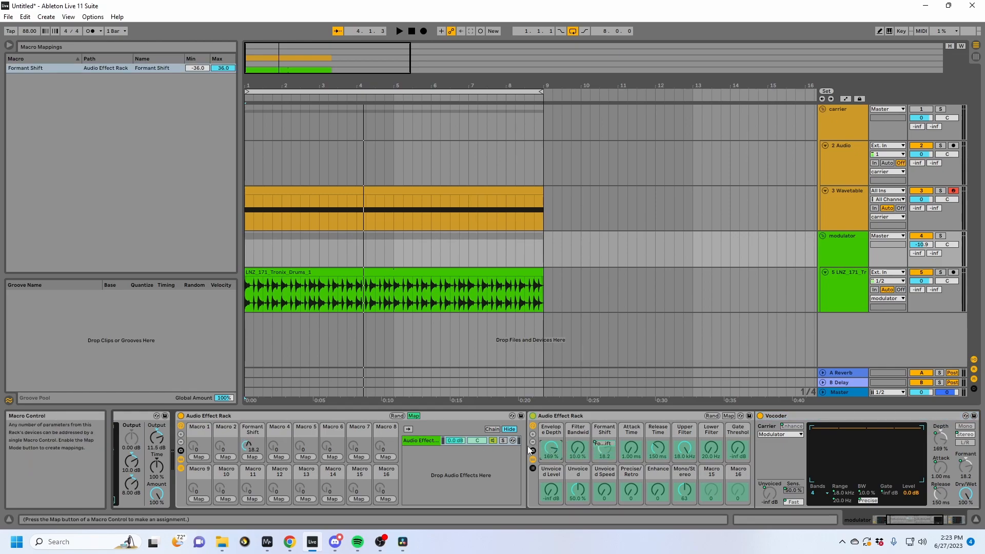
left_click(280, 454)
left_click(578, 447)
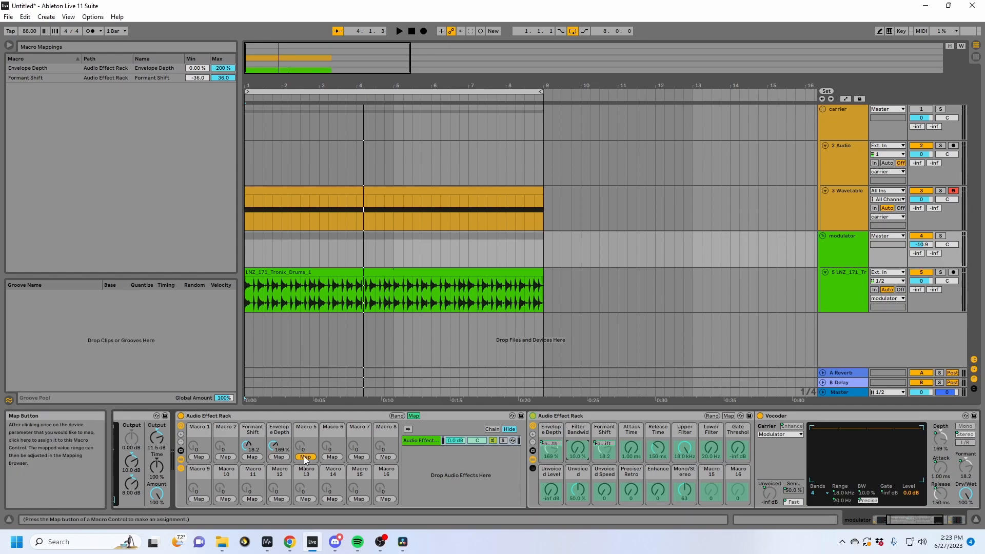
left_click(306, 457)
Map the inner rack's Attack Time, Release Time and Gate Threshold macros to the outer rack's Macros 6, 7 and 8.
left_click(632, 449)
left_click(332, 457)
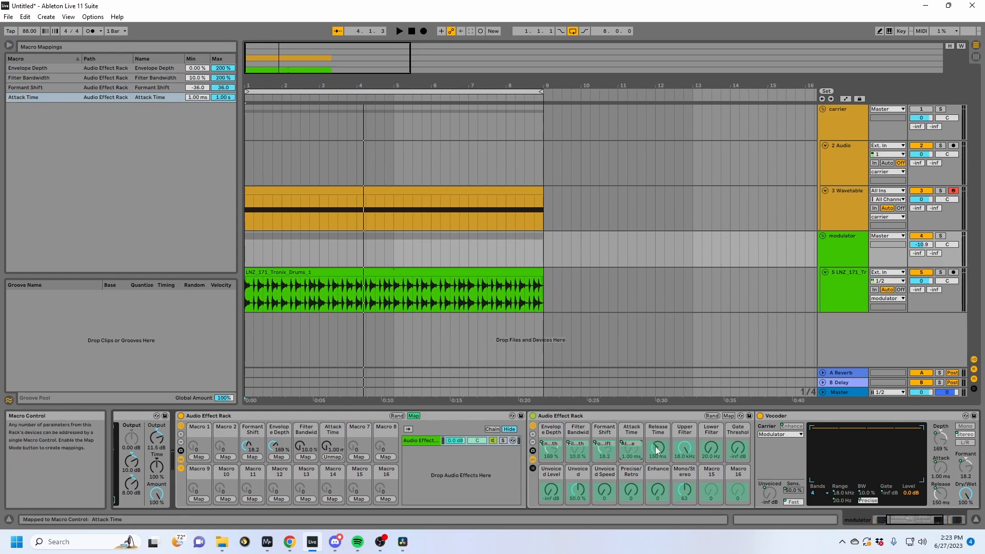
left_click(659, 448)
left_click(359, 456)
left_click(738, 448)
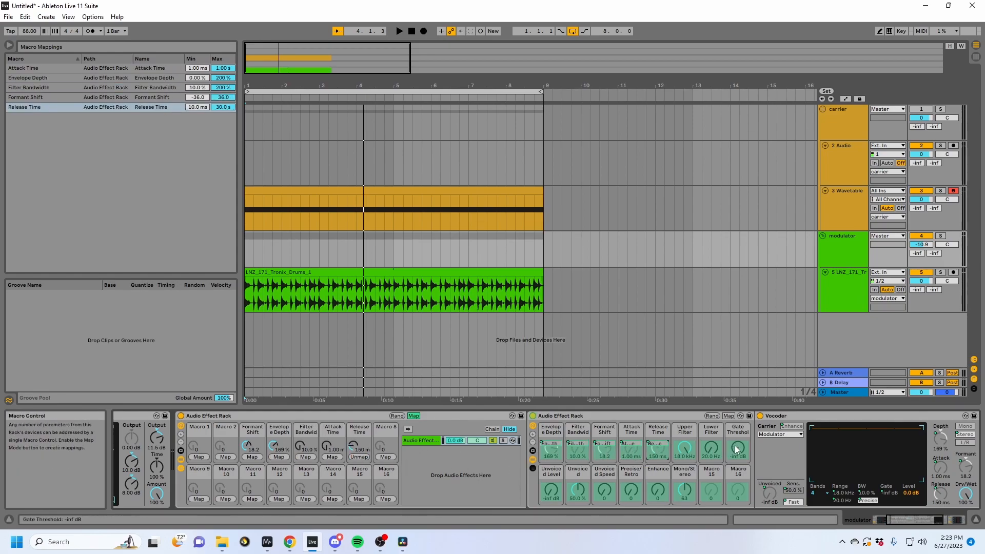
left_click(385, 457)
Try mapping the inner rack's Upper and Lower Filter Band macros to outer Macros 9 and 10, and undo both mappings.
left_click(684, 448)
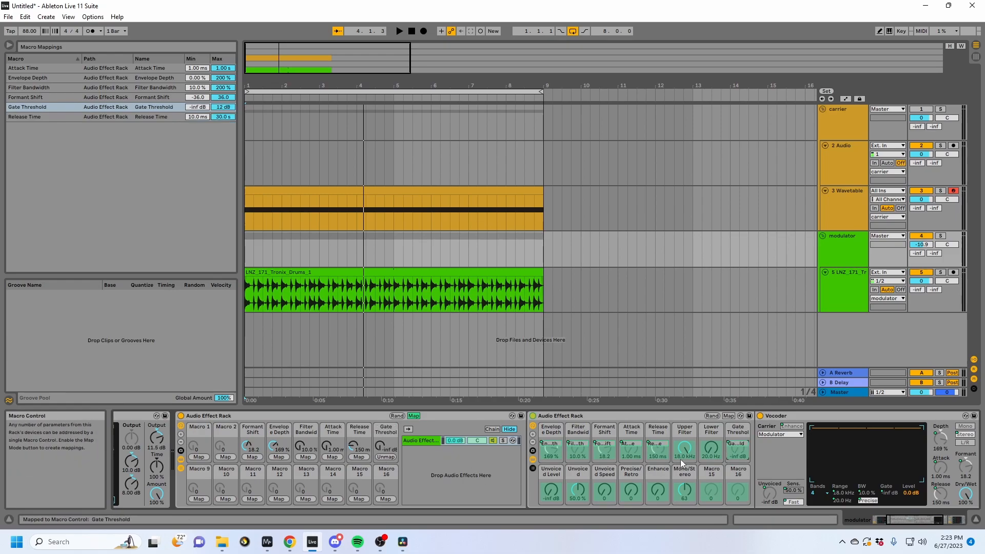
left_click(199, 499)
left_click(711, 448)
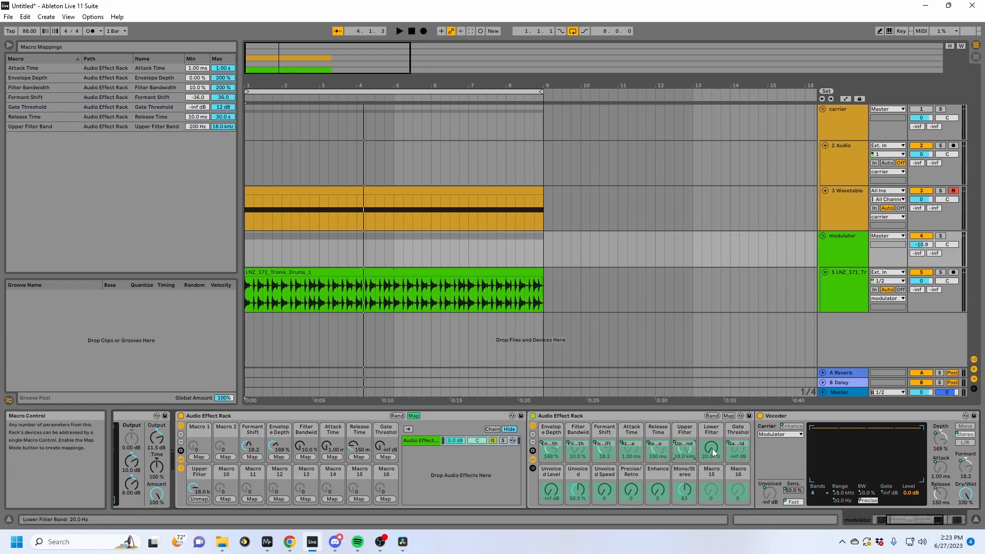
left_click(231, 497)
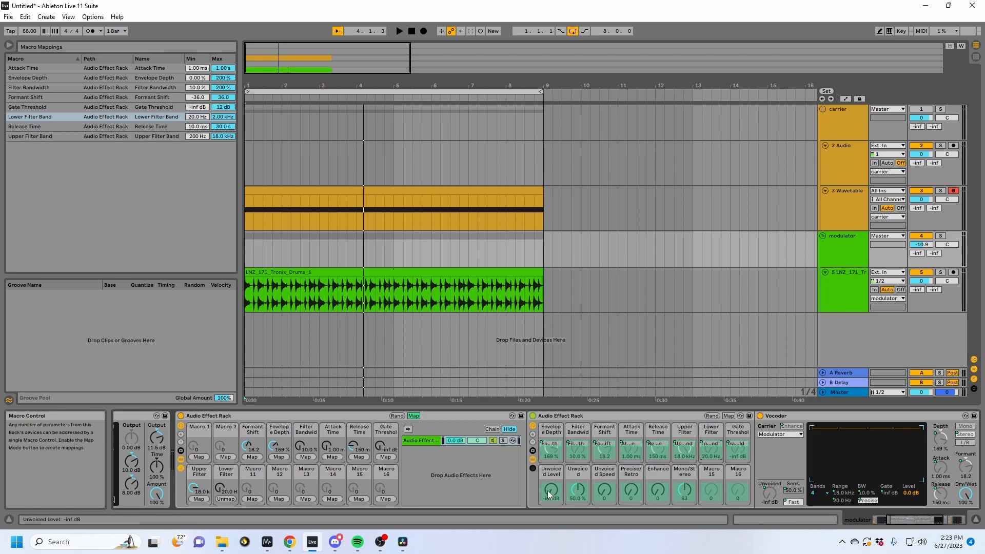
key("ctrl+z")
key("ctrl+z")
Map the inner rack's Lower Filter Band macro to outer Macro 9 and its Upper Filter Band macro to outer Macro 10.
left_click(712, 450)
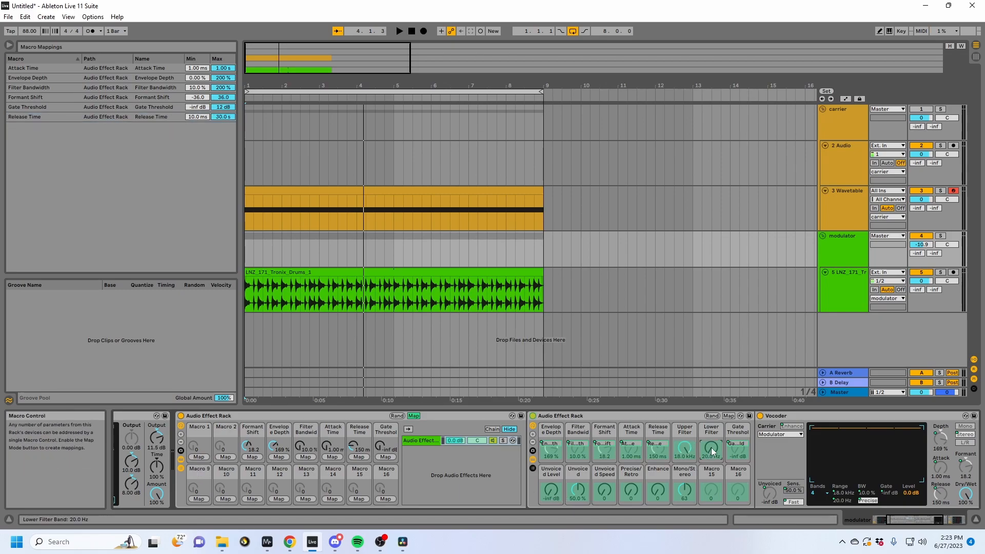
left_click(203, 499)
left_click(685, 450)
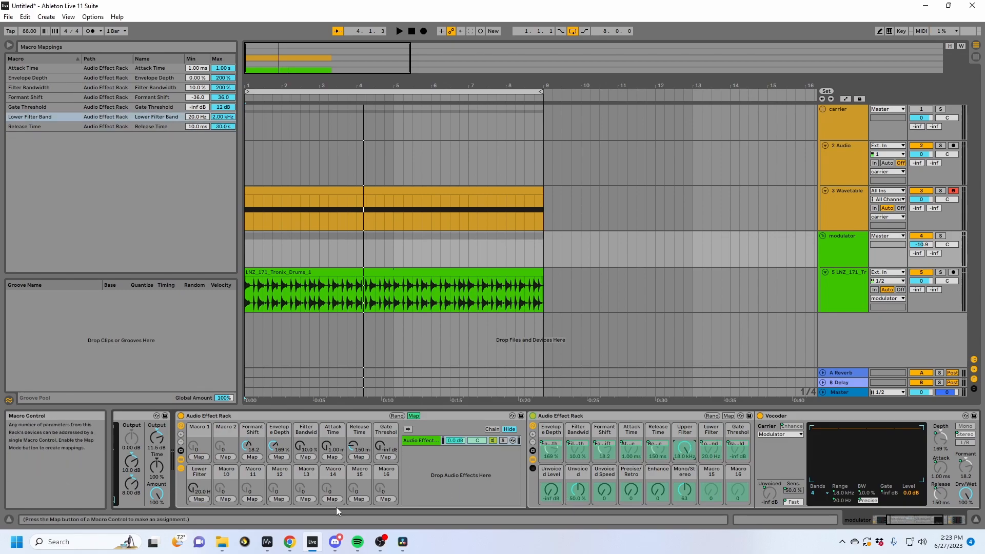
left_click(225, 499)
Map the inner rack's Unvoiced Level, Unvoiced Sensitivity and Unvoiced Speed macros to the outer rack's Macros 11, 12 and 13.
left_click(551, 490)
left_click(252, 498)
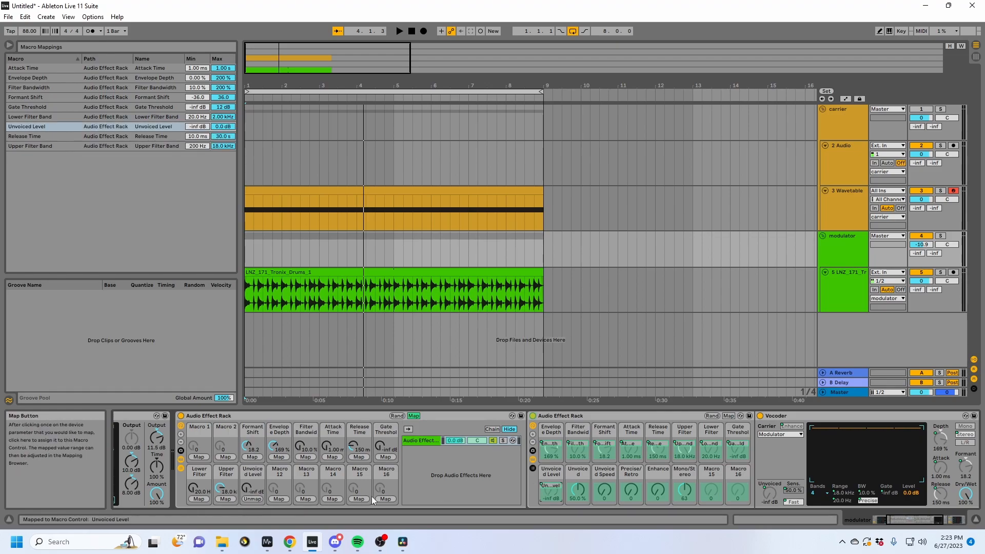
left_click(578, 490)
left_click(278, 499)
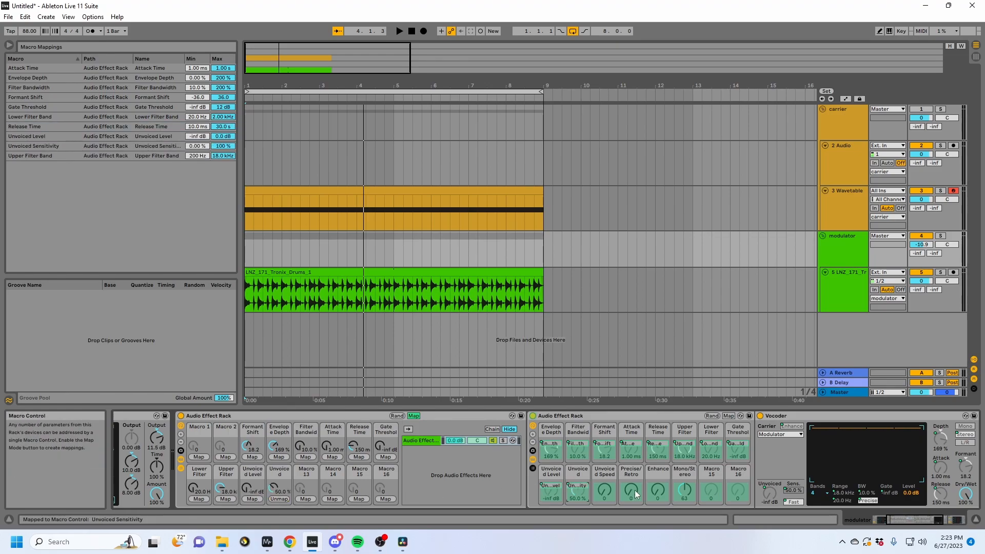
left_click(607, 492)
left_click(306, 499)
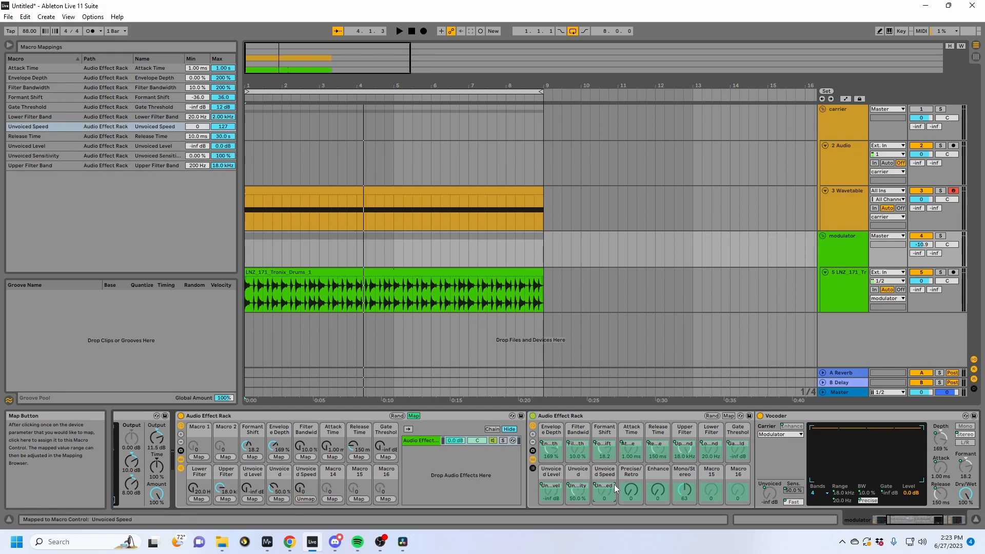
Map the inner rack's Precise/Retro, Enhance and Mono/Stereo macros to outer Macros 14, 15 and 16, and leave mapping mode.
left_click(631, 491)
left_click(332, 499)
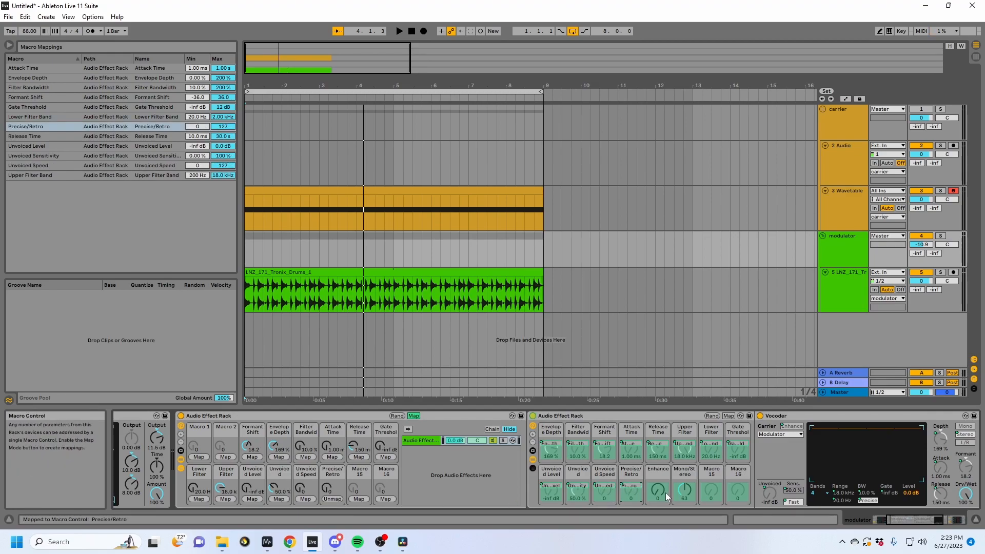
left_click(353, 500)
left_click(684, 490)
left_click(386, 499)
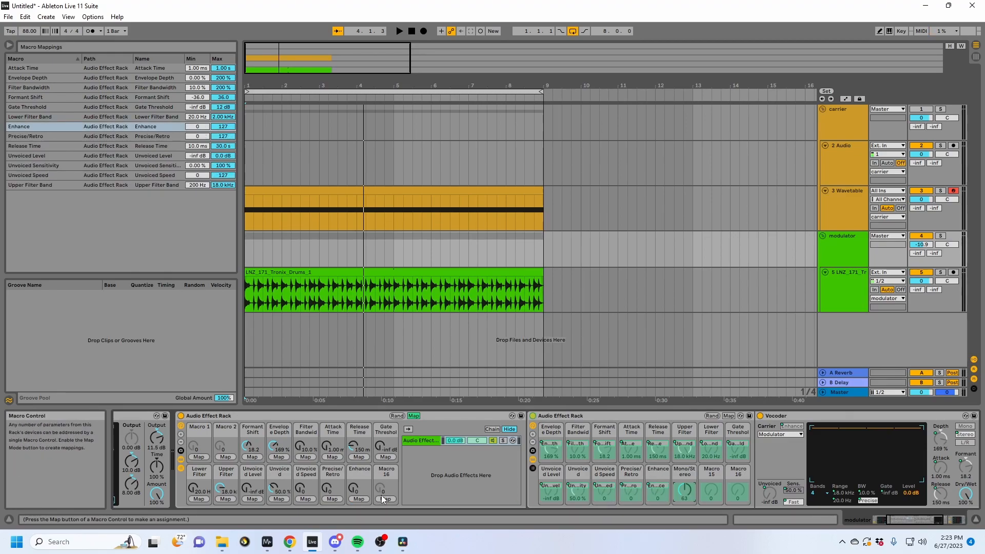
left_click(415, 415)
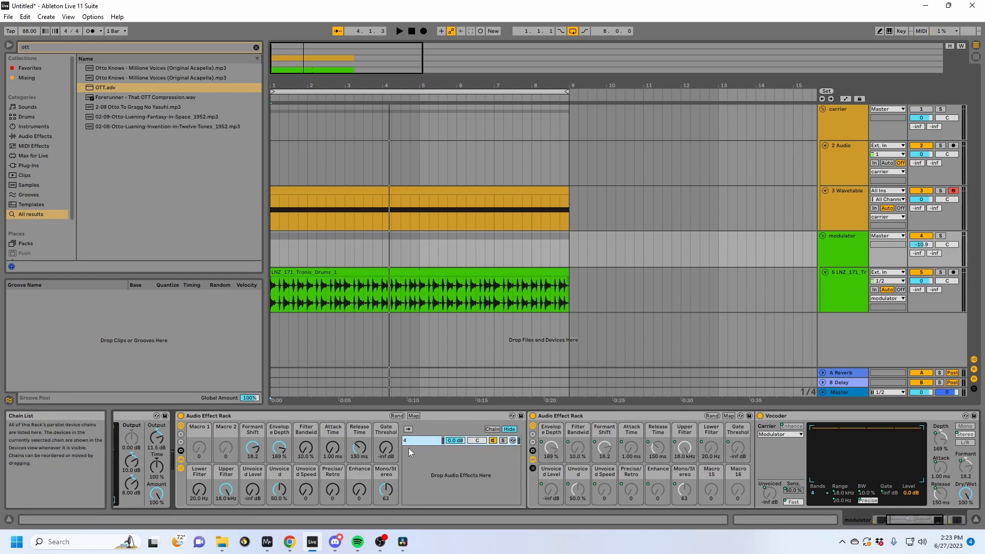
Duplicate chain 4 into chains named 8 and 12, setting their Vocoders to 8 and 12 bands.
key("ctrl+d")
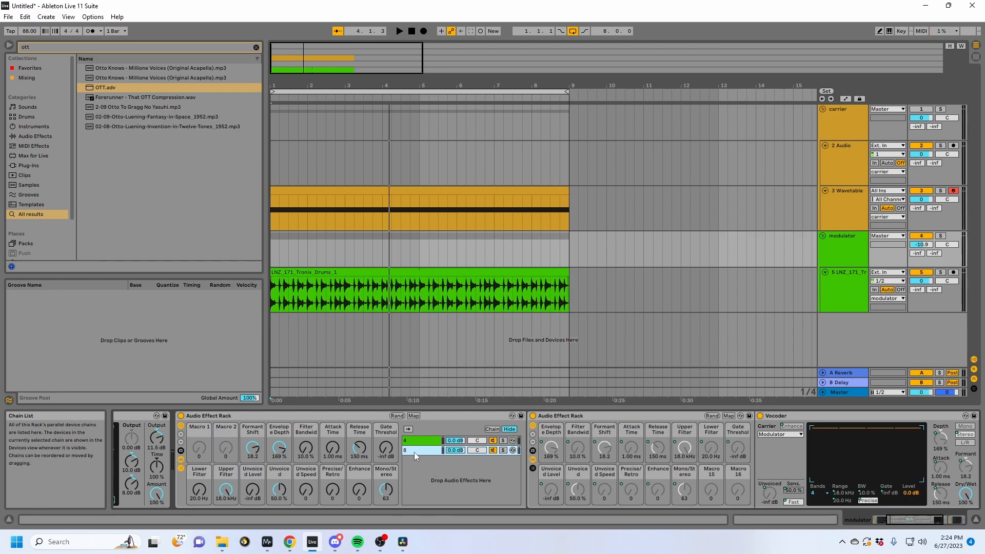
left_click(816, 493)
left_click(821, 425)
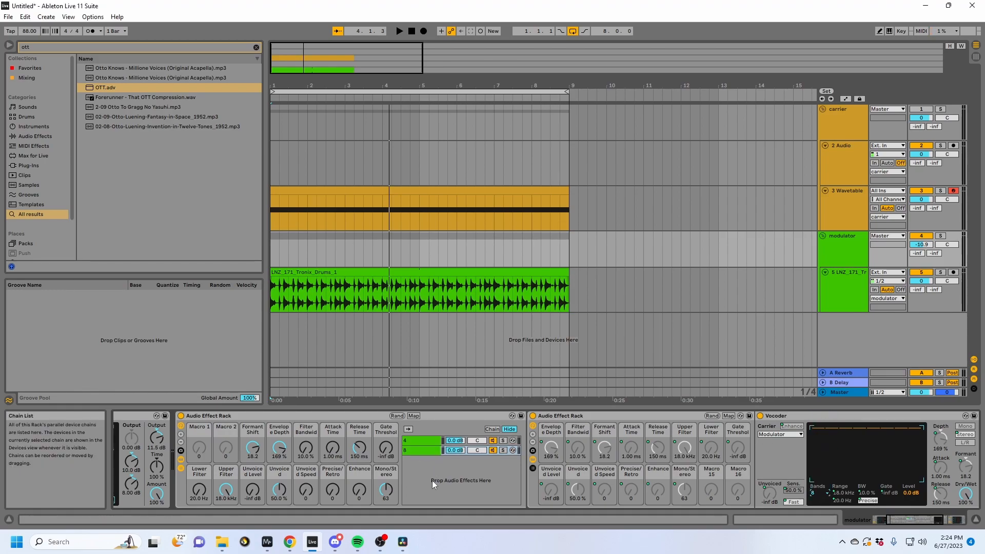
left_click(426, 450)
key("ctrl+d")
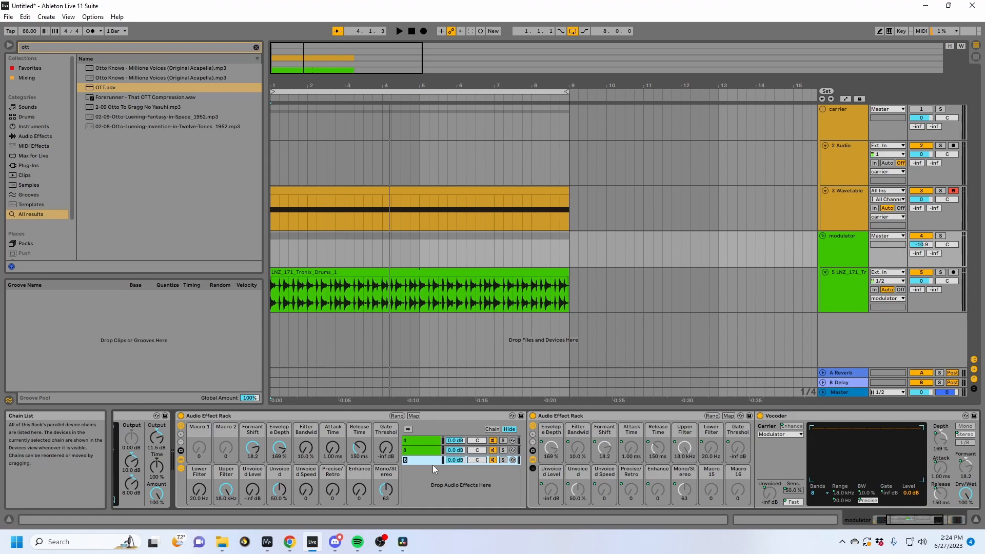
type("12")
left_click(818, 492)
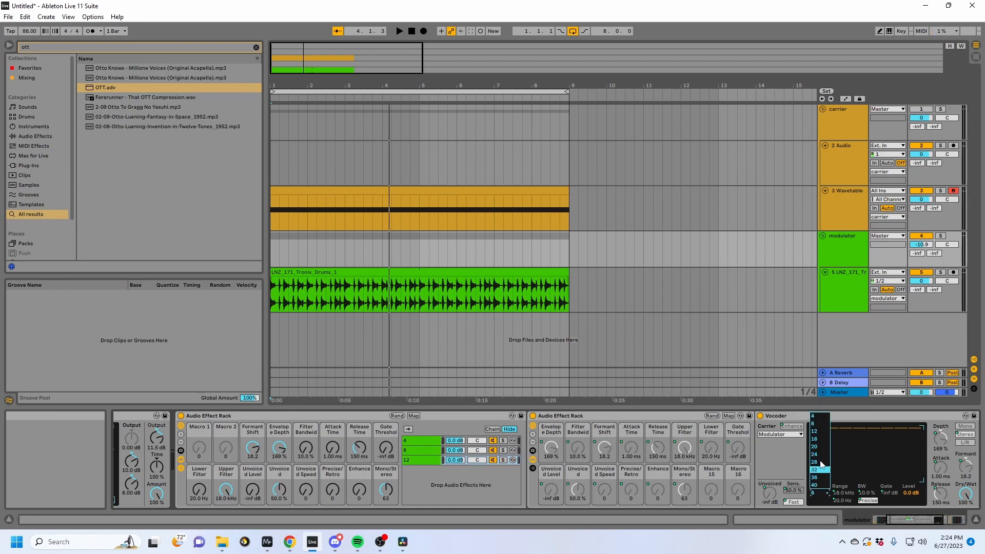
left_click(814, 431)
Duplicate chain 12, name the copy 16 and set its Vocoder to 16 bands.
left_click(425, 459)
key("ctrl+d")
key("ctrl+r")
type("16")
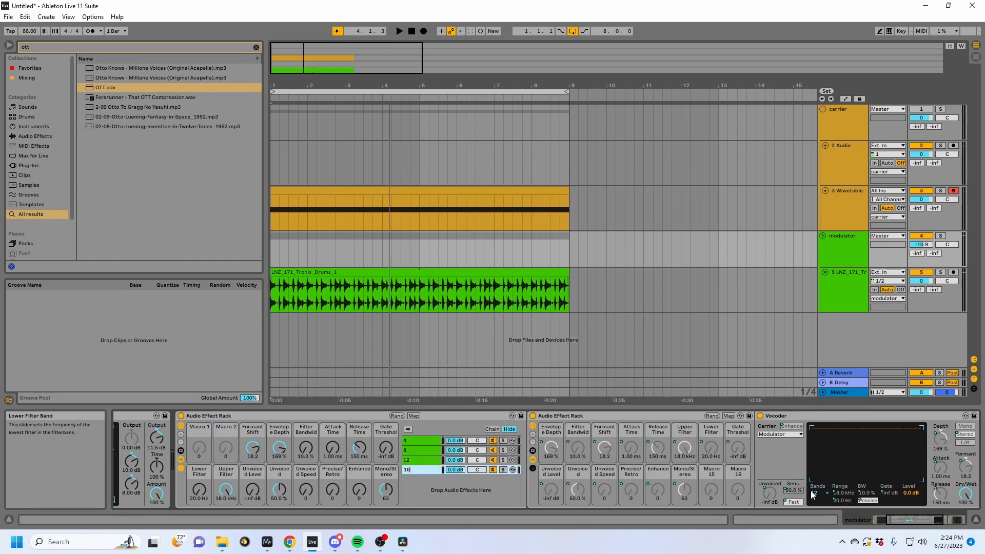
left_click(812, 494)
left_click(815, 437)
Duplicate chain 16 into chains named 20 and 24, setting their Vocoders to 20 and 24 bands.
left_click(426, 470)
key("ctrl+d")
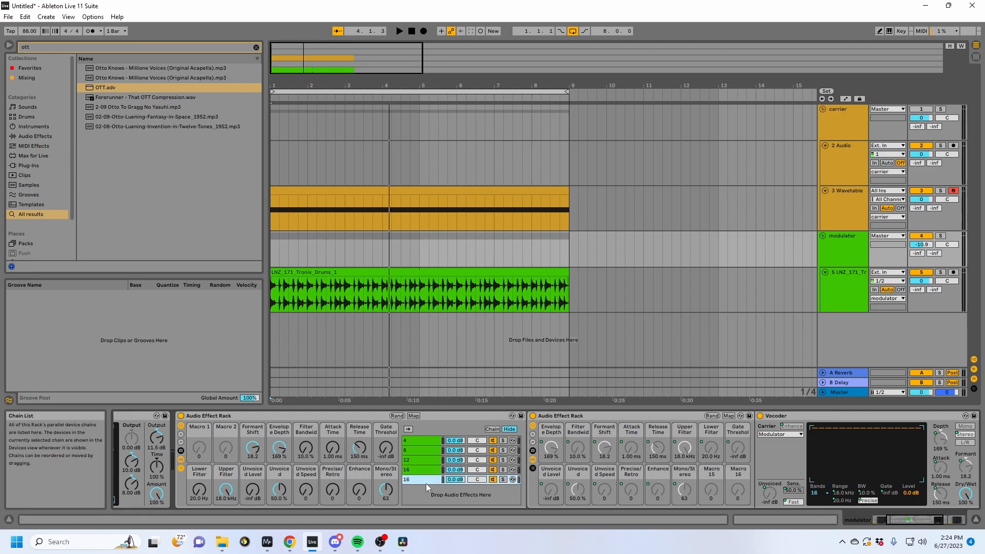
left_click(816, 492)
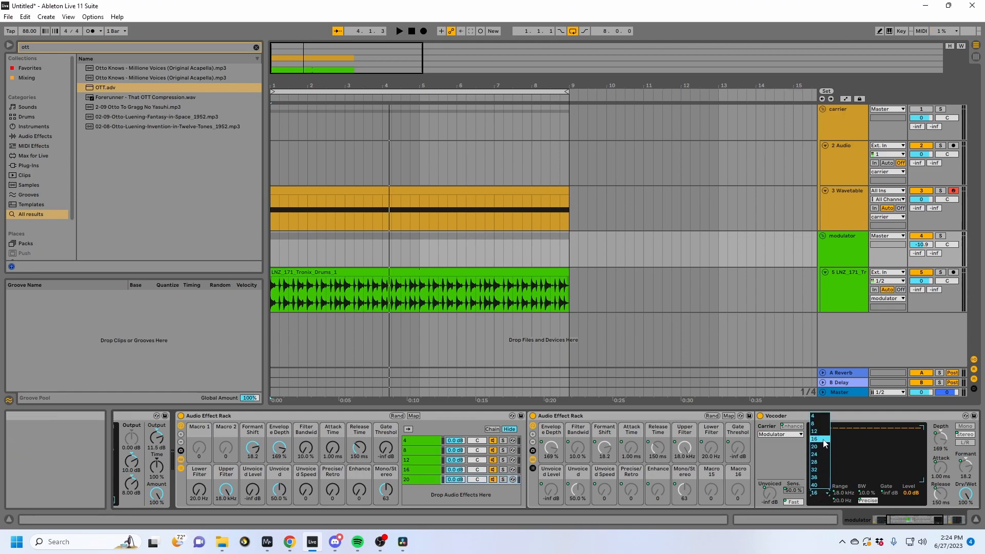
left_click(817, 444)
left_click(411, 481)
key("ctrl+d")
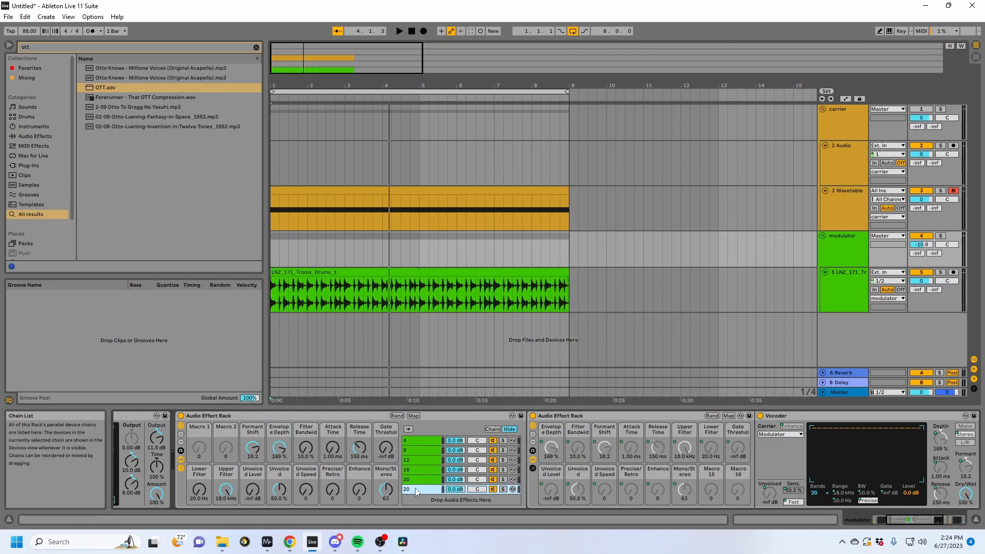
left_click(815, 492)
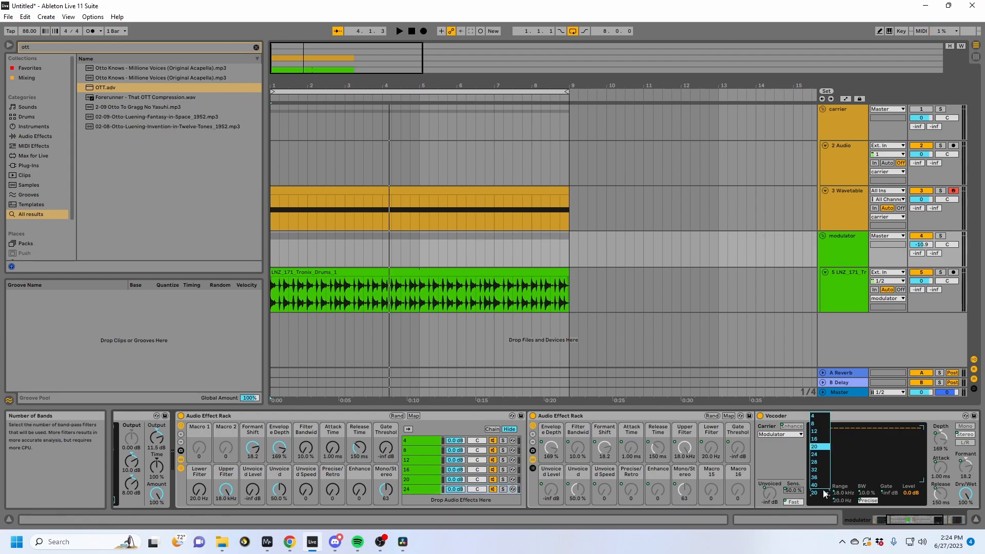
left_click(816, 449)
Duplicate chain 24 into chains named 28 and 32, setting their Vocoders to 28 and 32 bands.
left_click(427, 489)
key("ctrl+d")
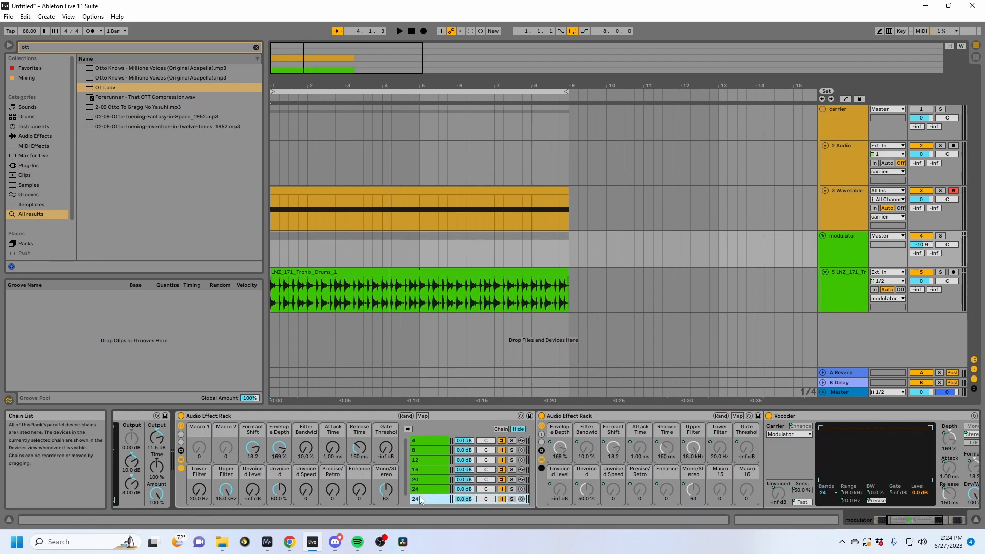
key("ctrl+r")
left_click(829, 493)
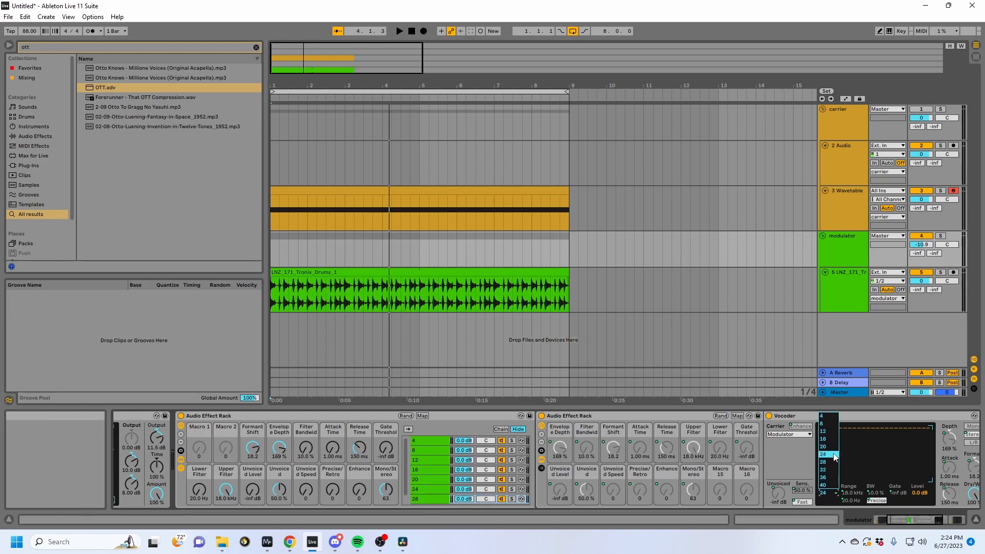
left_click(828, 464)
left_click(434, 496)
key("ctrl+d")
key("ctrl+r")
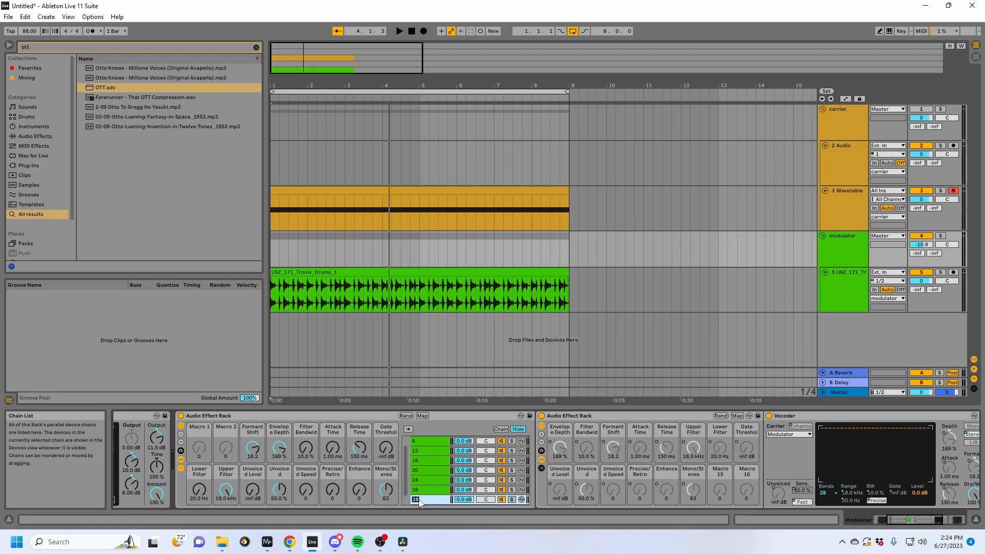
left_click(828, 493)
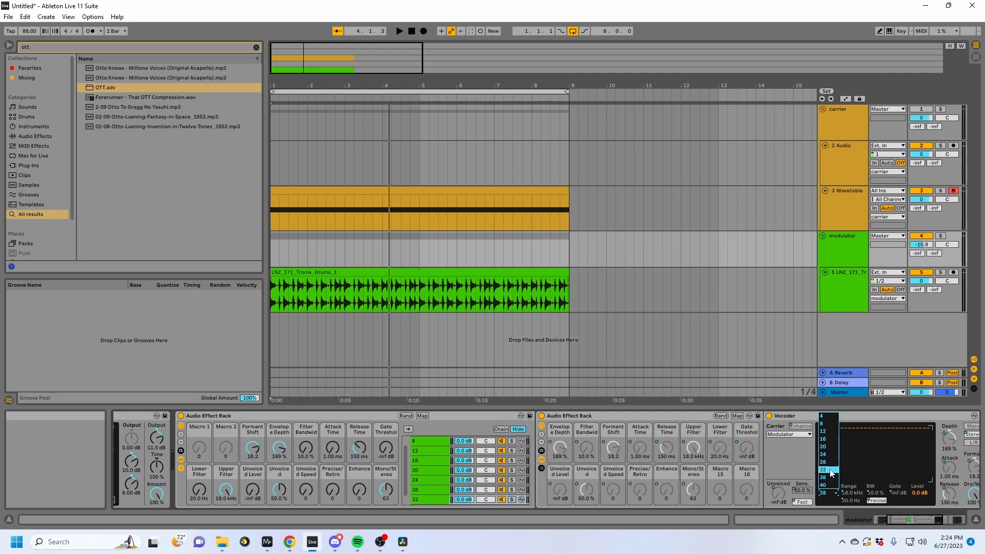
left_click(828, 473)
Duplicate chain 32 into chains named 36 and 40, setting their Vocoders to 36 and 40 bands.
left_click(426, 502)
scroll(426, 488, "down", 2)
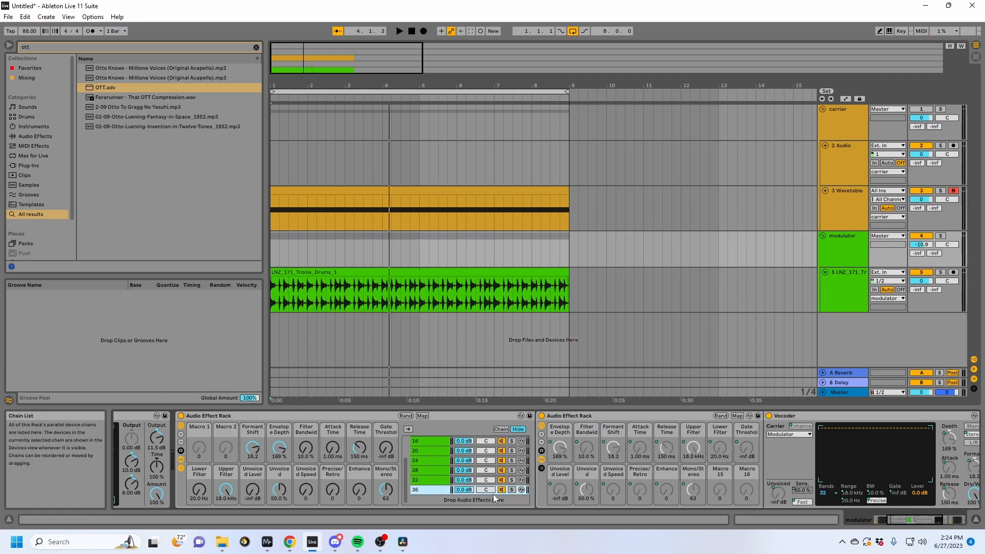
left_click(829, 493)
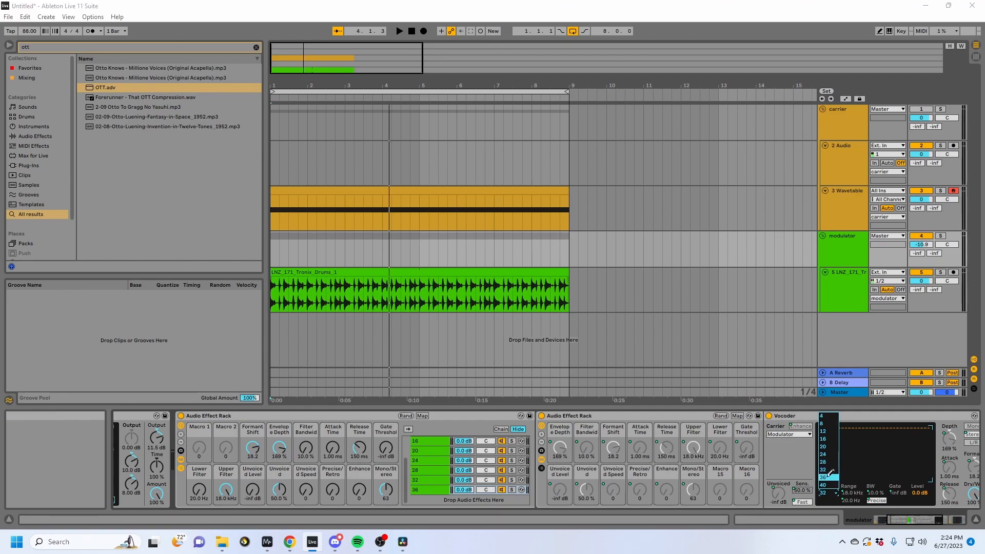
left_click(828, 478)
left_click(421, 490)
key("ctrl+d")
scroll(426, 500, "down", 1)
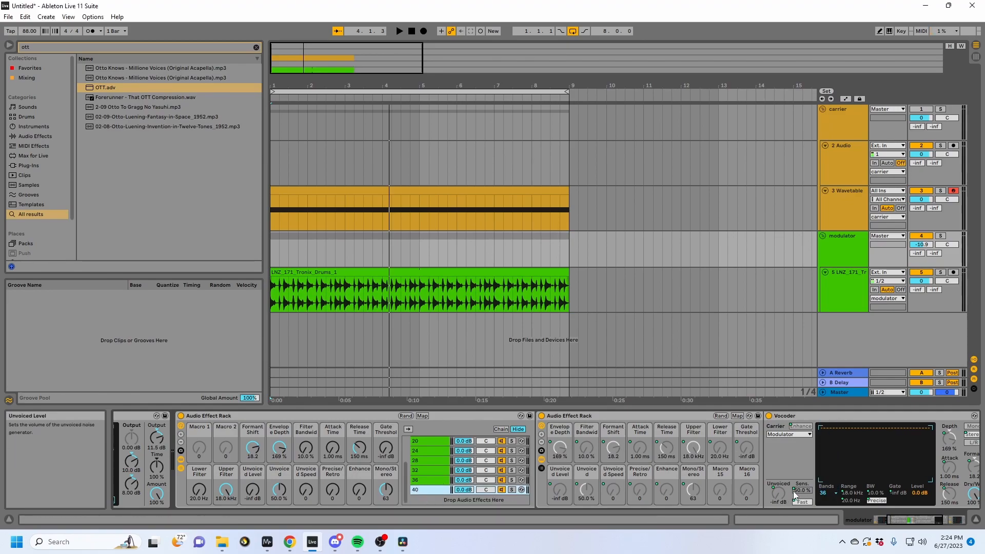
left_click(826, 493)
left_click(827, 489)
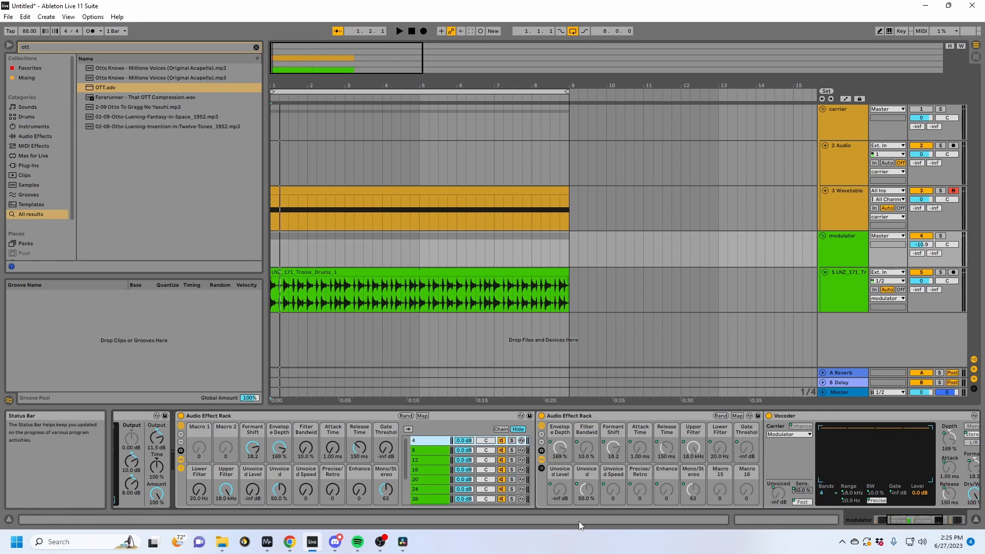
Show the outer rack's chain zones, stretch all ten across the full 0–127 range and distribute the ranges equally.
left_click(501, 429)
left_click(551, 463)
key("ctrl+a")
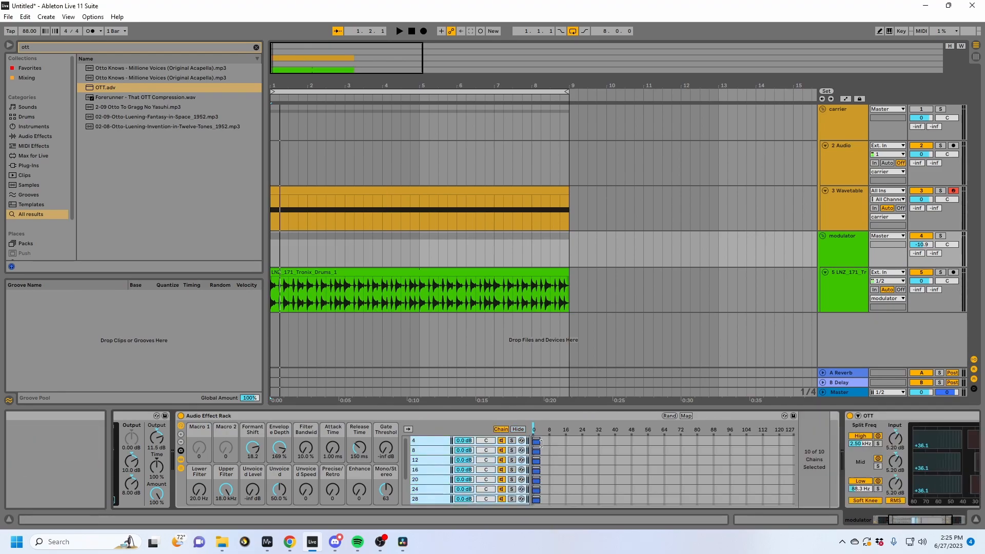
left_click_drag(537, 442, 795, 445)
right_click(758, 442)
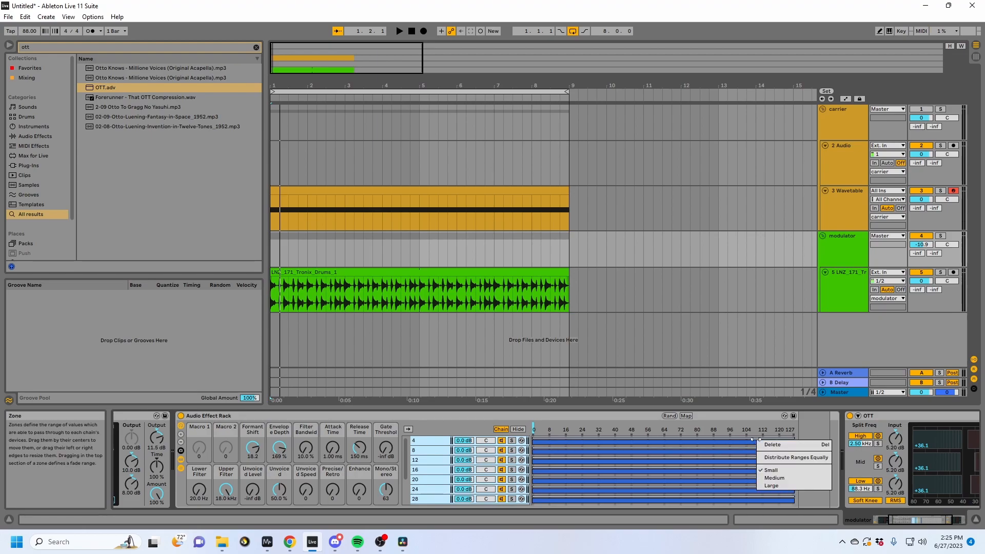
left_click(784, 458)
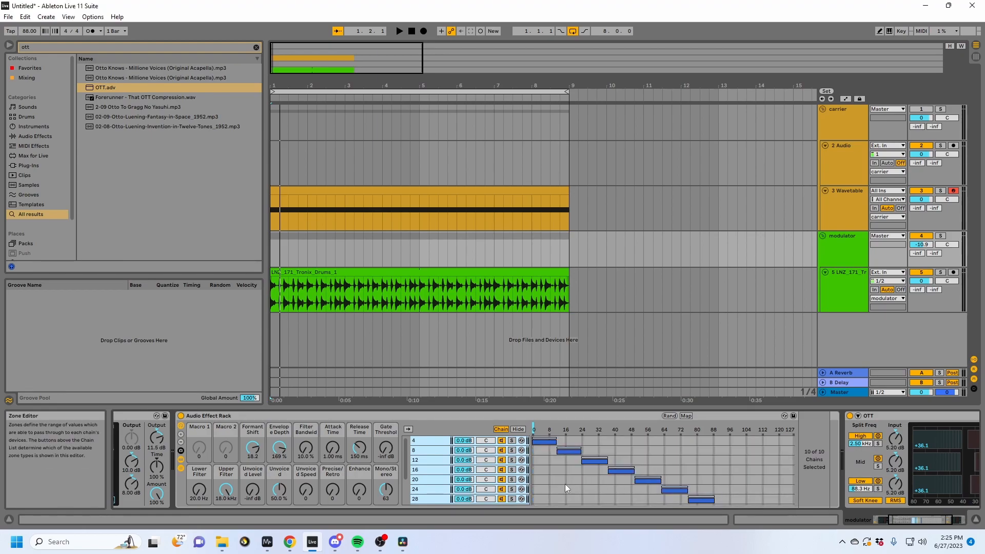
Extend the zones of chains 4 through 32 so neighbours overlap, and add fades at the overlapping edges.
left_click(578, 479)
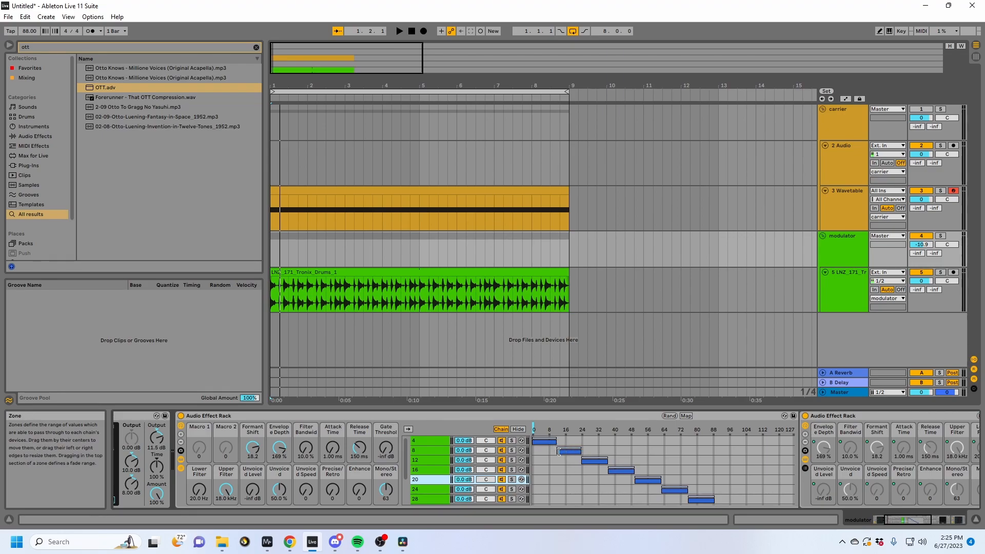
left_click_drag(557, 441, 586, 457)
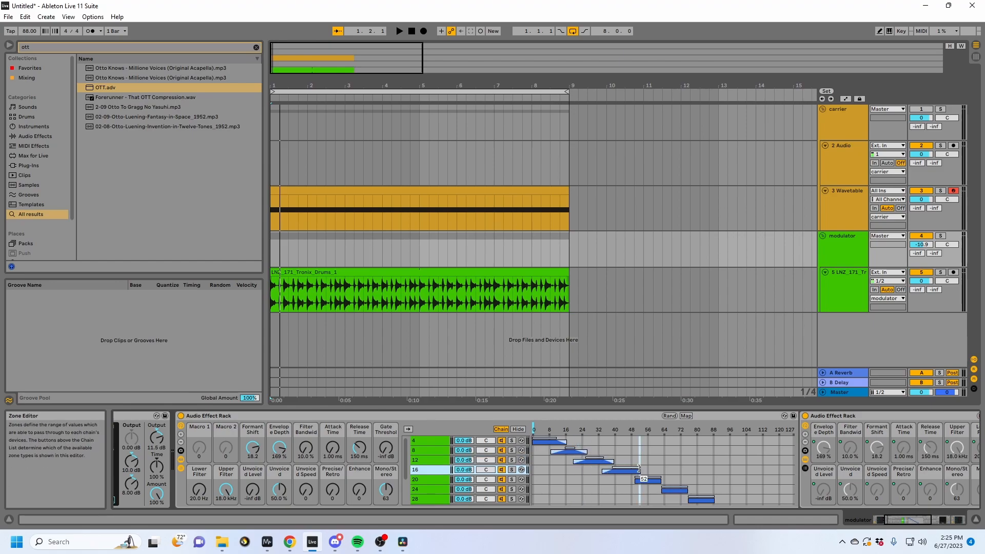
left_click_drag(640, 468, 666, 487)
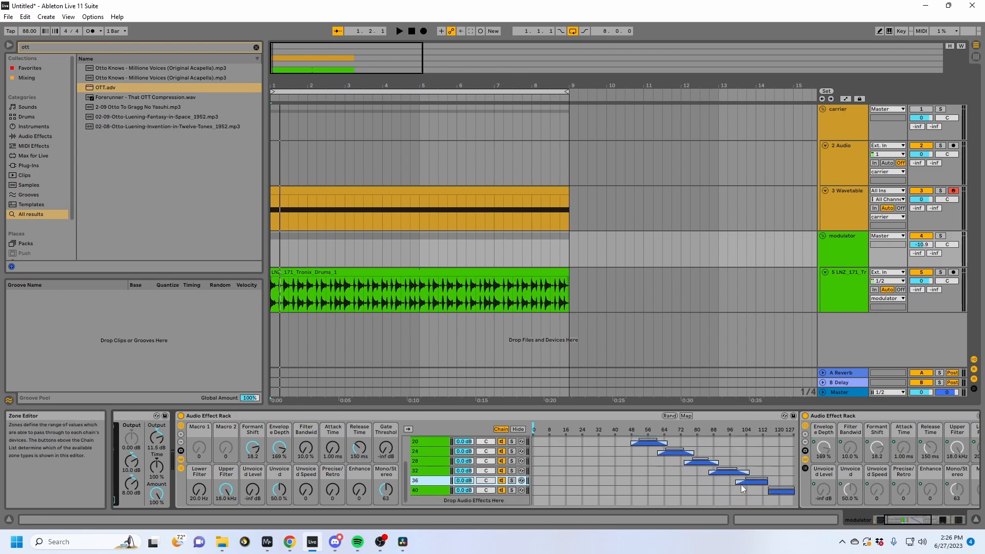
Add fades to the zones of chains 36 and 40 so that they crossfade with each other.
scroll(707, 457, "up", 2)
scroll(648, 471, "down", 3)
left_click_drag(767, 479, 739, 485)
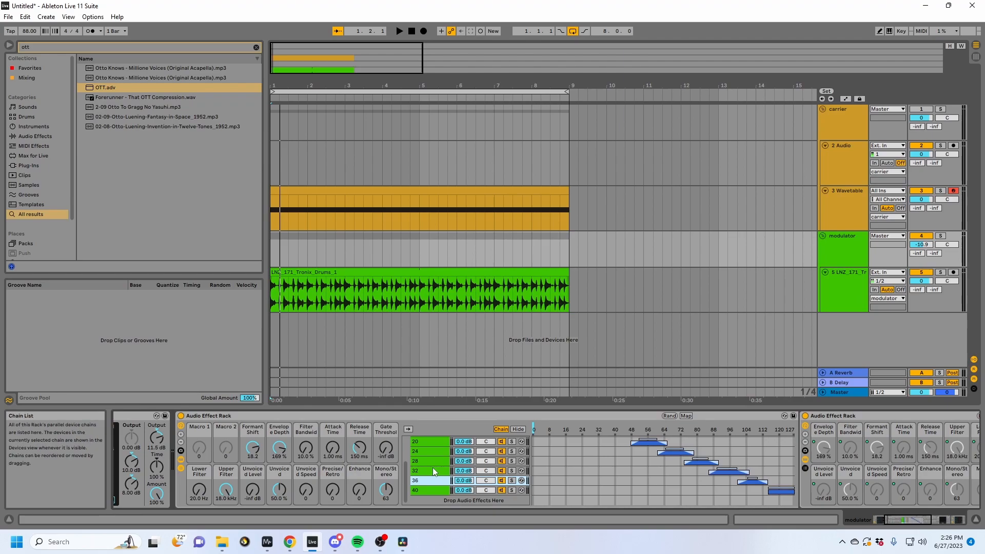
mouse_move(768, 486)
left_mouse_down()
mouse_move(760, 495)
mouse_move(774, 482)
mouse_move(760, 477)
mouse_move(761, 491)
mouse_move(772, 487)
left_mouse_up()
left_click(760, 475)
scroll(717, 486, "up", 2)
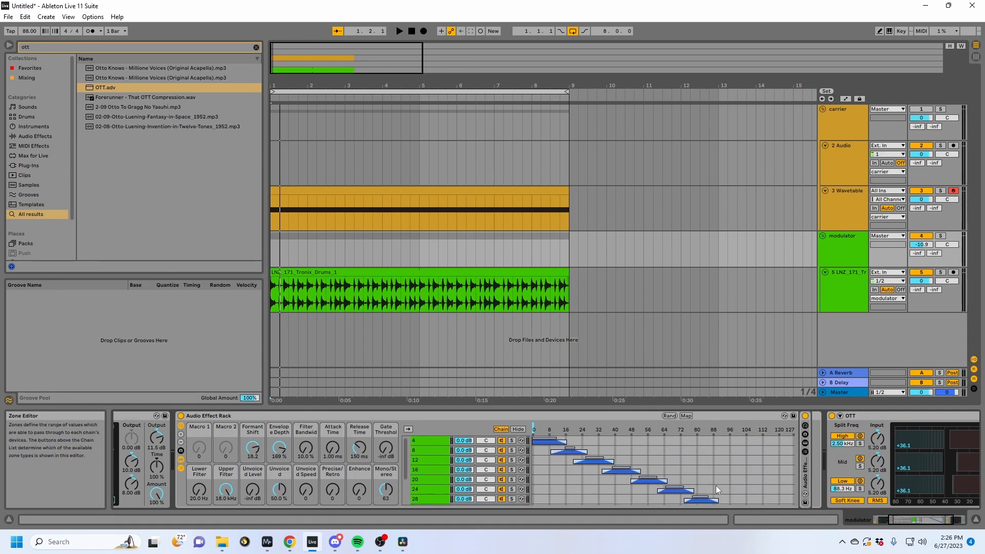
Map the outer rack's Chain Selector to Macro 2 and name that macro for the number of bands.
left_click(686, 416)
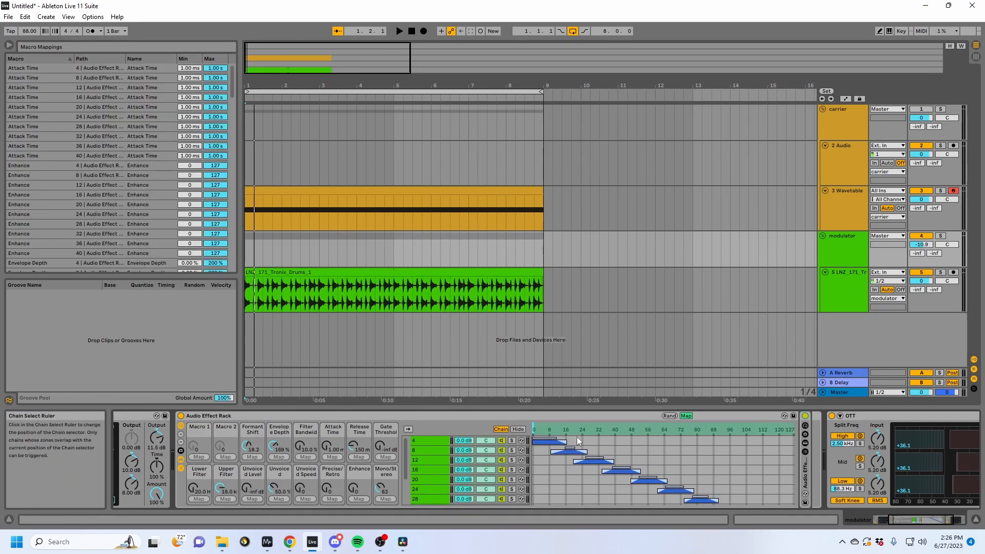
left_click(219, 457)
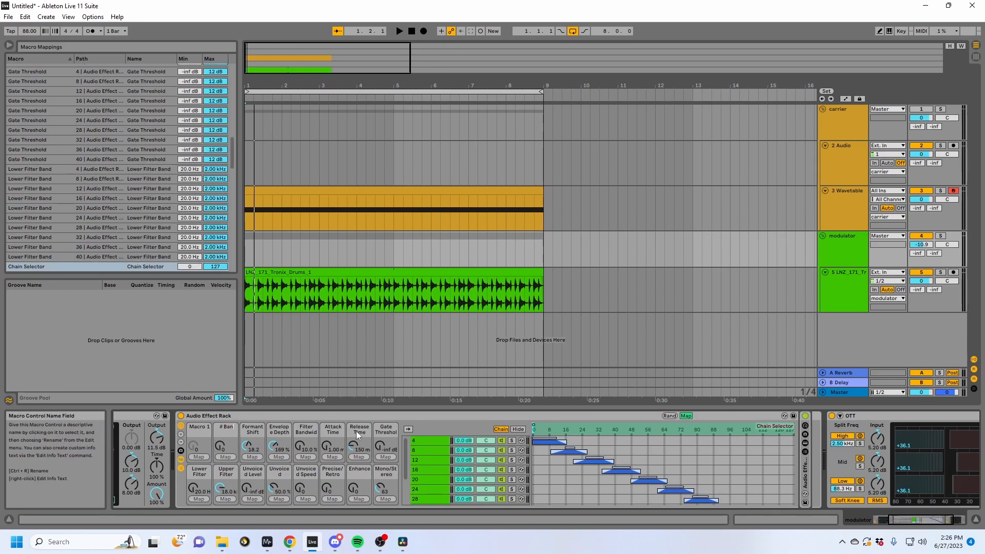
Exit mapping mode, start playback and vary # Bands while setting Filter Bandwidth to 200% and Unvoiced Speed, Precise/Retro and Enhance to 127.
left_click(688, 416)
key("space")
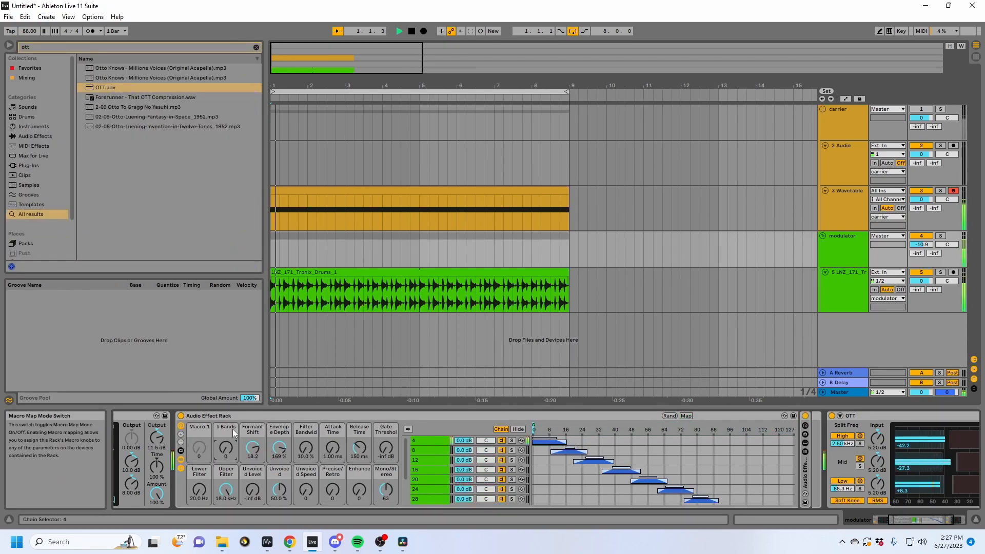
left_click_drag(228, 454, 228, 440)
left_click_drag(307, 452, 307, 387)
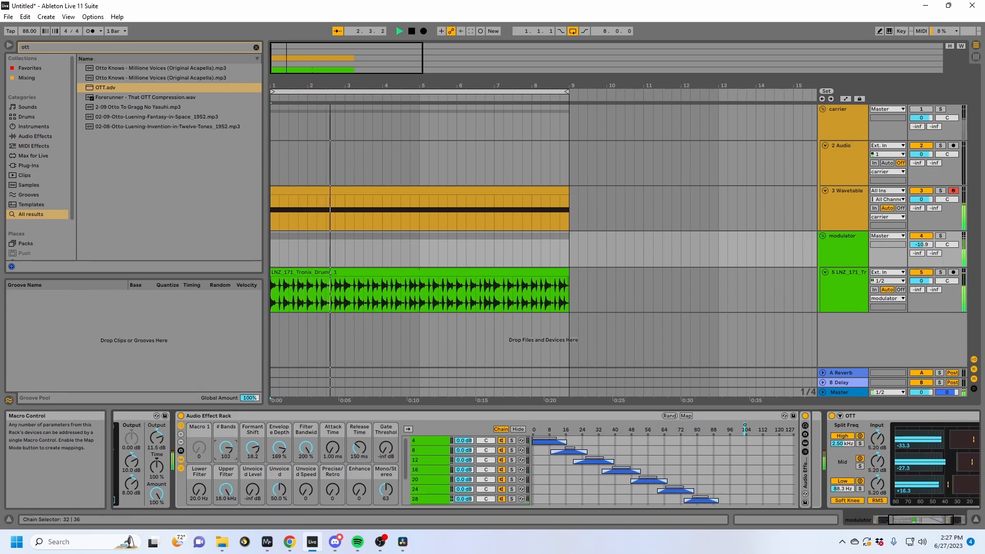
left_click_drag(226, 449, 226, 494)
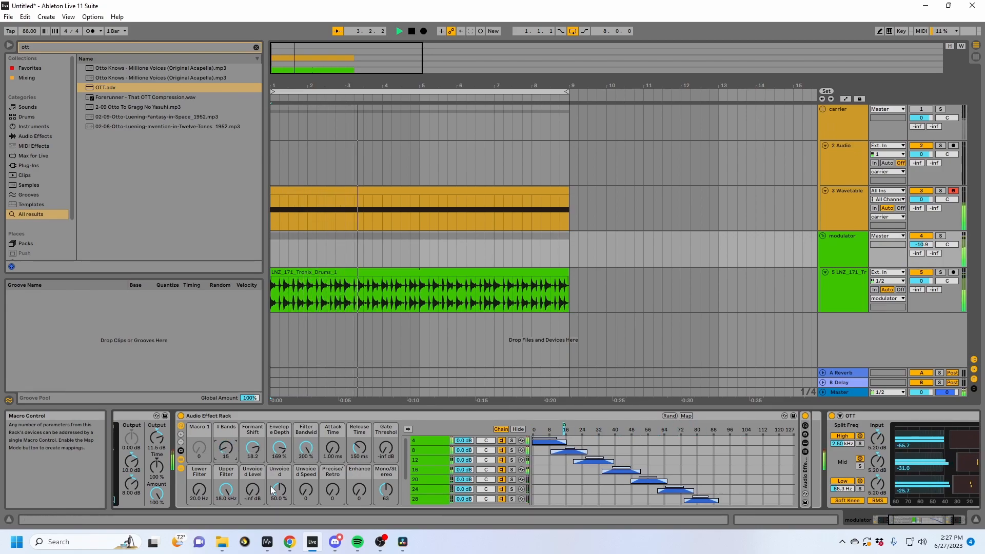
left_click_drag(306, 490, 333, 425)
left_click_drag(359, 490, 359, 425)
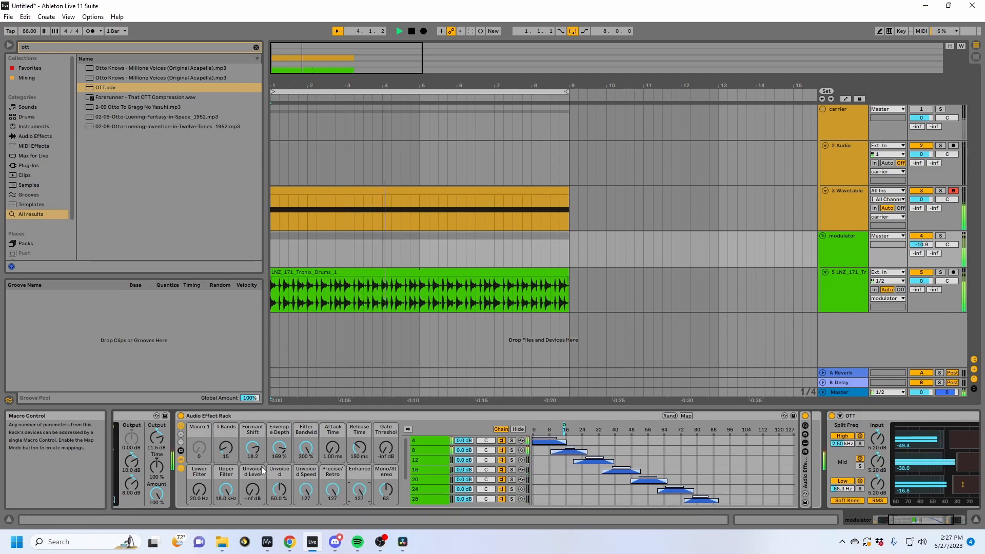
Set Attack Time to 24.8 ms and Release Time to 1.65 s, and sweep # Bands to 64 and Formant Shift to 9.35.
left_click_drag(232, 454, 232, 434)
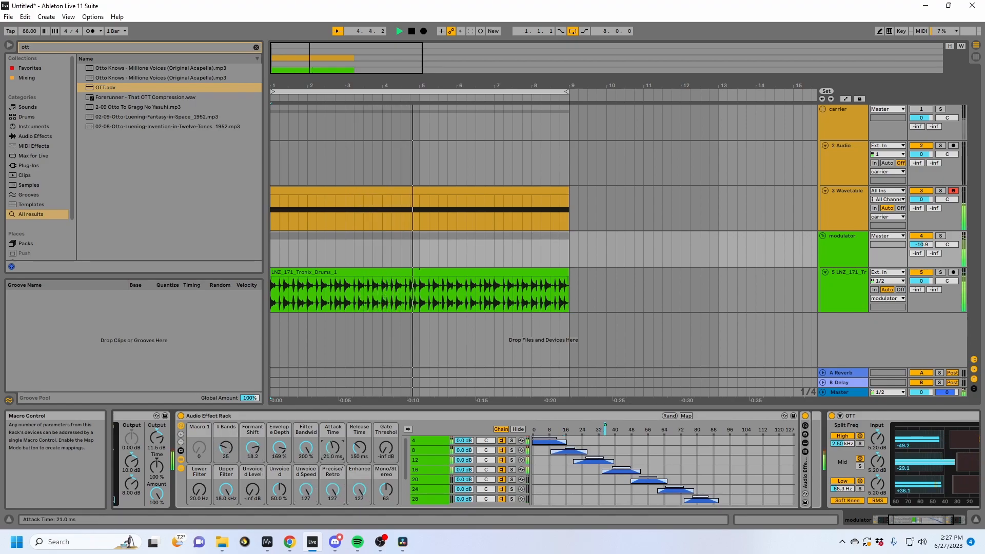
left_click_drag(332, 451, 357, 428)
left_click_drag(227, 448, 226, 409)
mouse_move(253, 448)
left_mouse_down()
mouse_move(252, 462)
mouse_move(252, 449)
left_mouse_up()
left_click_drag(226, 448, 227, 502)
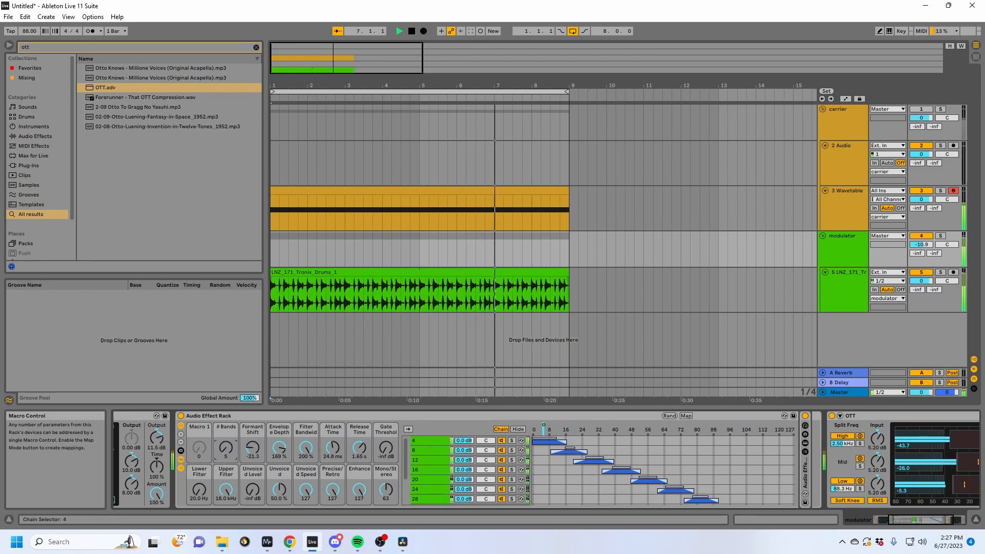
left_click_drag(226, 448, 252, 420)
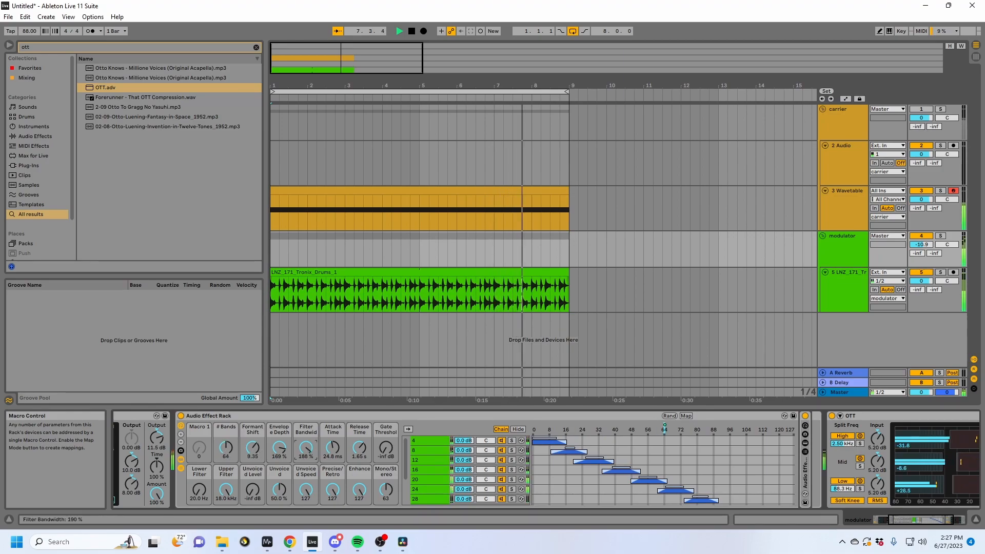
Set Filter Bandwidth to 10%, Gate Threshold to -8.4 dB and # Bands to 96 during playback.
left_click_drag(306, 448, 306, 511)
mouse_move(226, 448)
left_mouse_down()
mouse_move(225, 476)
mouse_move(226, 422)
mouse_move(226, 458)
left_mouse_up()
left_click_drag(383, 452, 383, 403)
left_click_drag(226, 449, 226, 423)
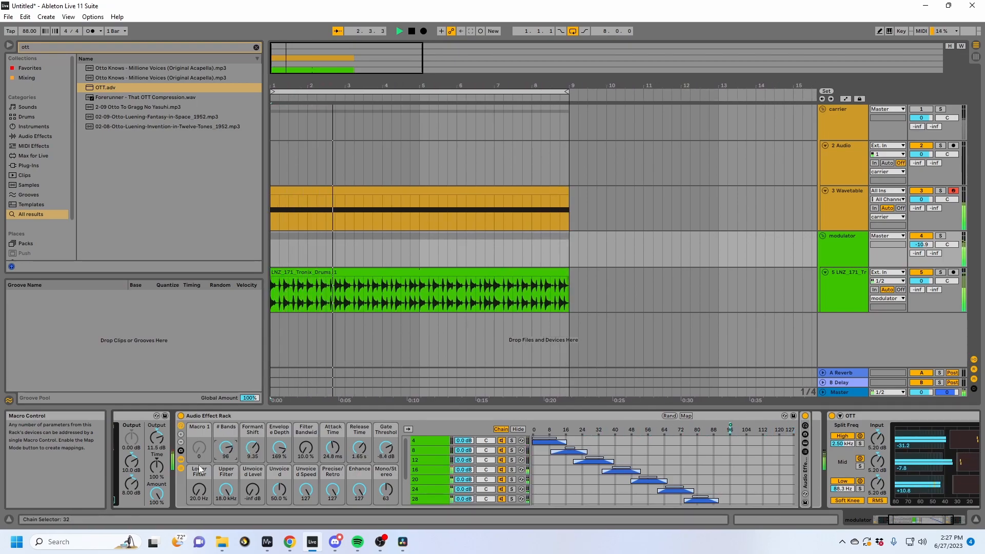
Try a different Flatline Amount, set # Bands to 84 and move Flatline between the vocoder rack and OTT.
left_click_drag(157, 494, 157, 549)
mouse_move(225, 450)
left_mouse_down()
mouse_move(226, 483)
mouse_move(226, 444)
mouse_move(226, 455)
left_mouse_up()
left_click_drag(139, 416, 936, 445)
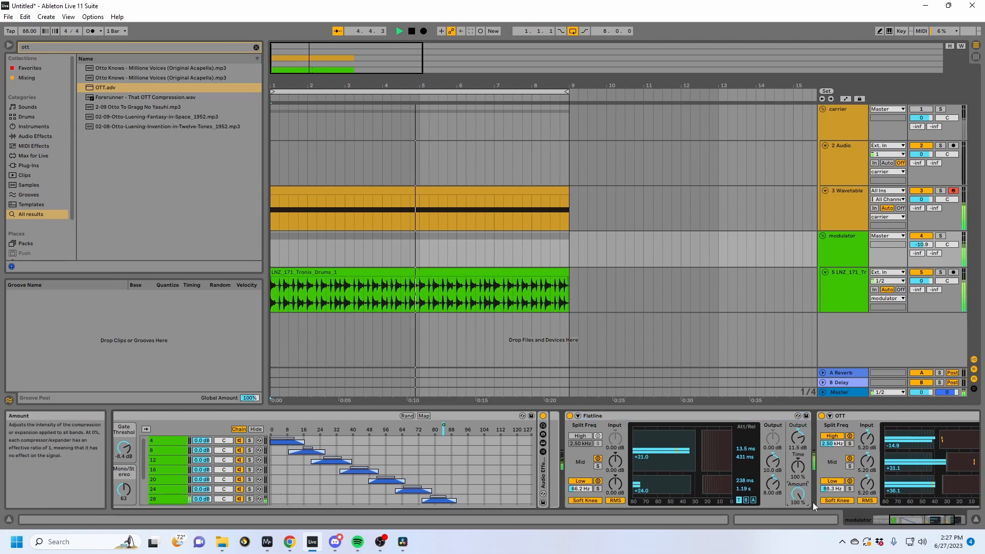
left_click(255, 418)
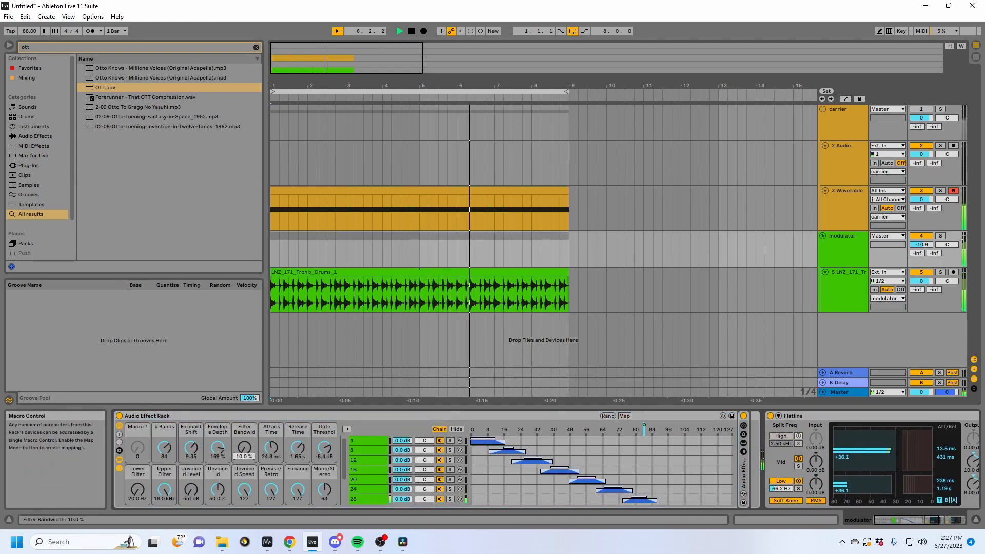
Set Envelope Depth to 200%, # Bands to 29, Formant Shift to 0, Precise/Retro and Enhance to 0, and adjust the filter and unvoiced macros.
left_click_drag(218, 447, 217, 411)
left_click_drag(164, 448, 164, 461)
double_click(191, 455)
left_click_drag(297, 490, 271, 539)
left_click_drag(138, 490, 217, 477)
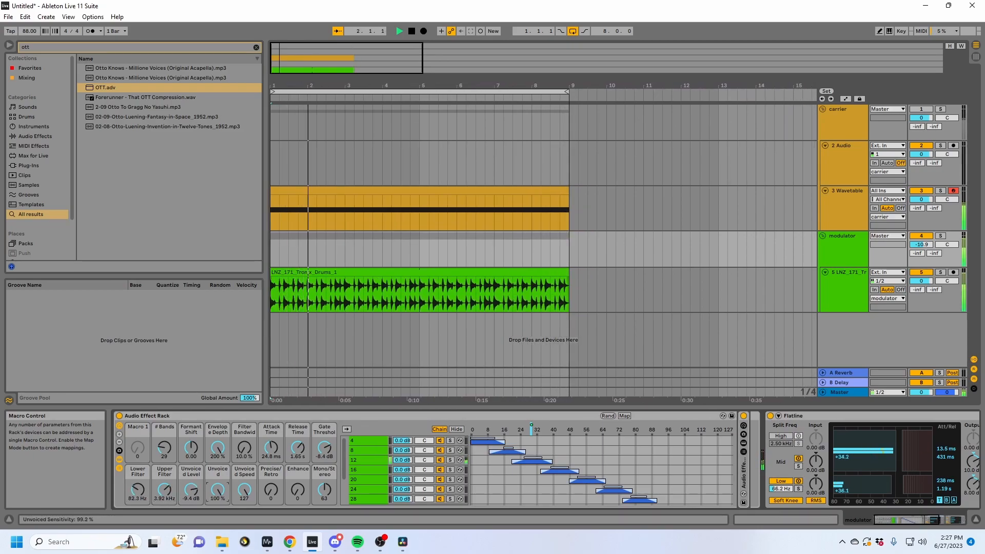
Audition Formant Shift at -36 with Precise/Retro, Enhance and Mono/Stereo at 127, moving # Bands to 60 and down to 17.
left_click_drag(164, 448, 186, 464)
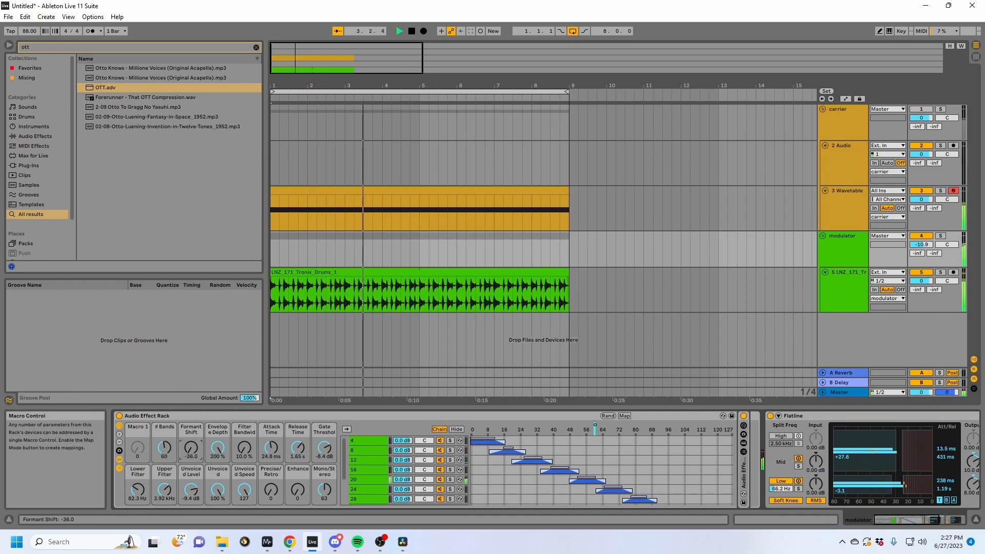
left_click_drag(190, 451, 271, 437)
left_click_drag(292, 498, 291, 442)
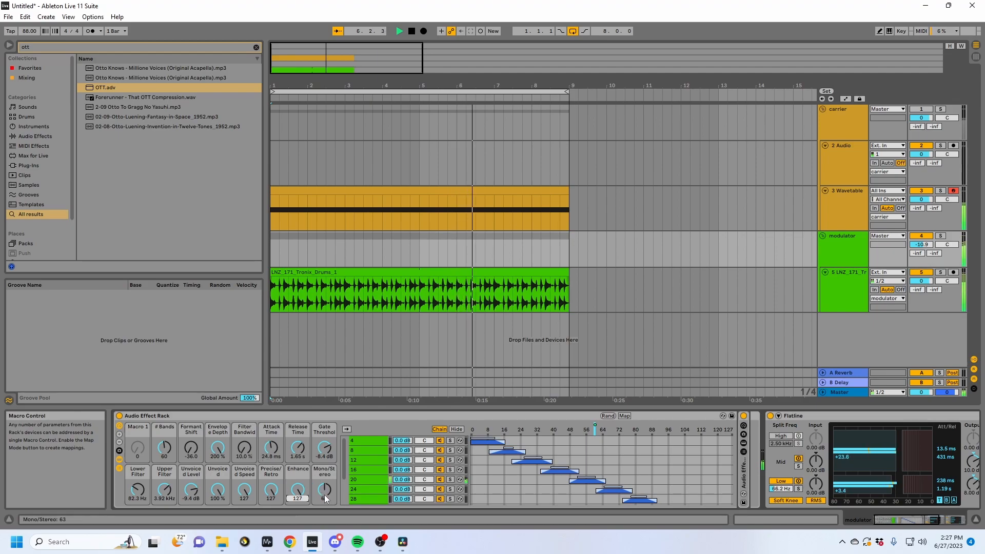
mouse_move(325, 490)
left_mouse_down()
mouse_move(325, 499)
mouse_move(325, 485)
left_mouse_up()
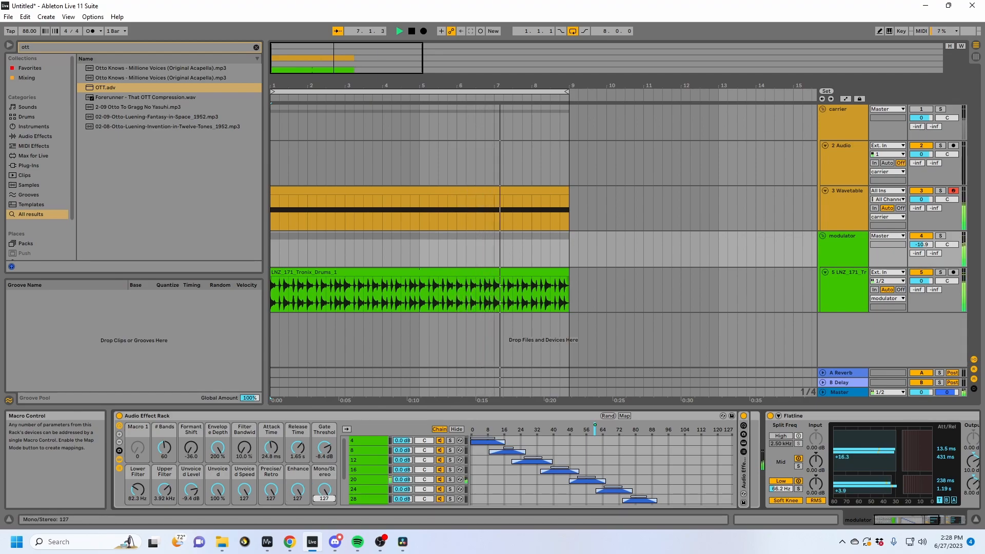
left_click_drag(164, 447, 164, 462)
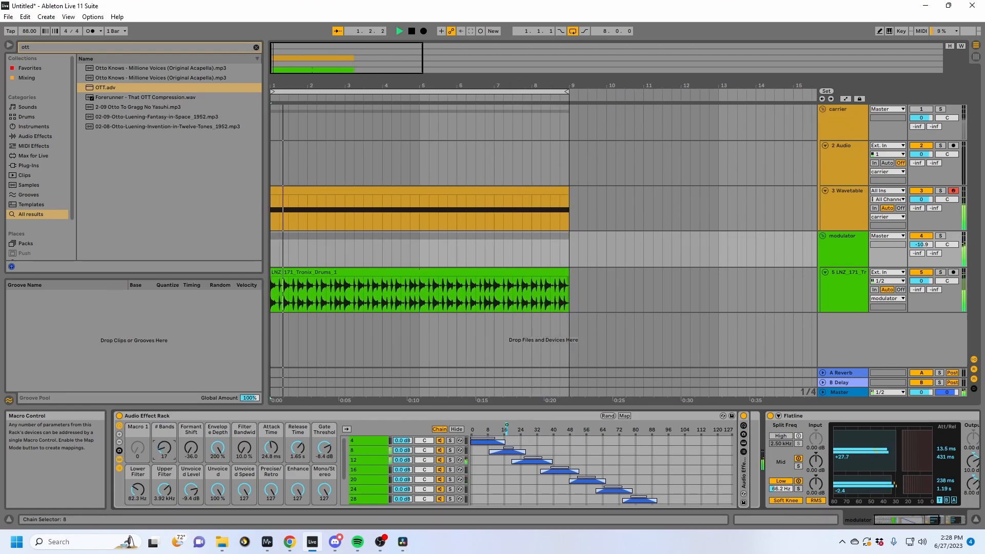
Set Upper Filter to 5.03 kHz, Lower Filter to 176 Hz and # Bands to 48, and shorten Release Time to 33.1 ms.
left_click_drag(164, 490, 138, 494)
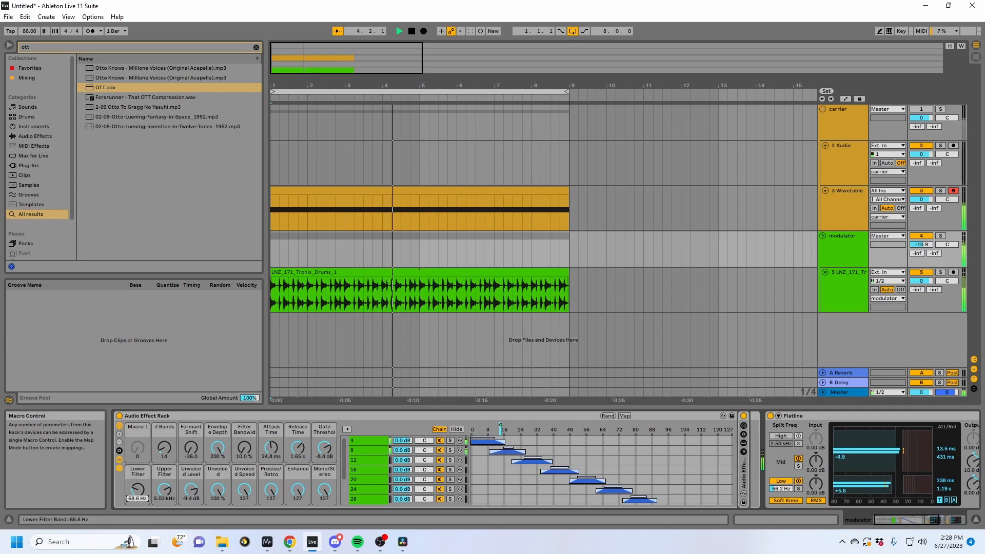
left_click_drag(164, 447, 165, 432)
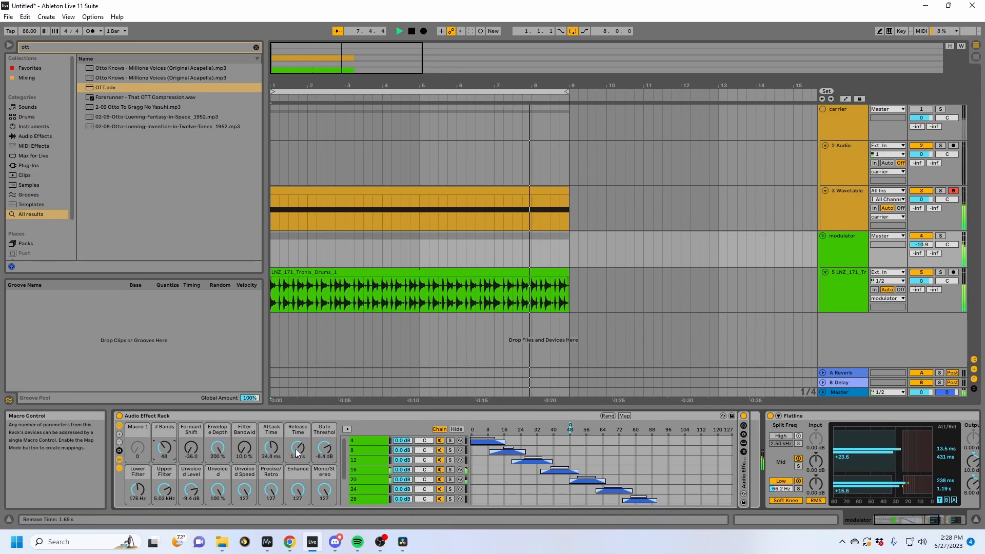
left_click_drag(298, 448, 298, 488)
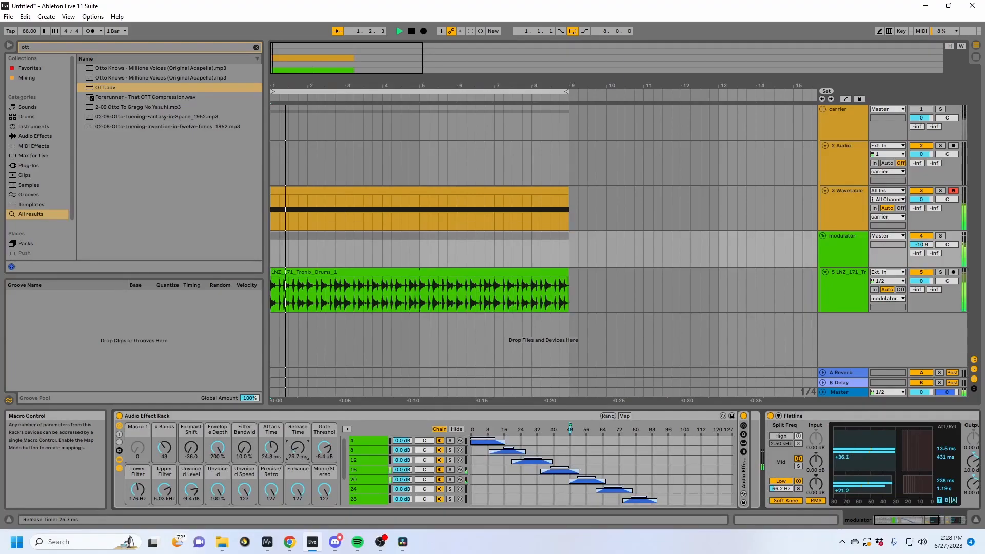
left_click_drag(298, 452, 298, 446)
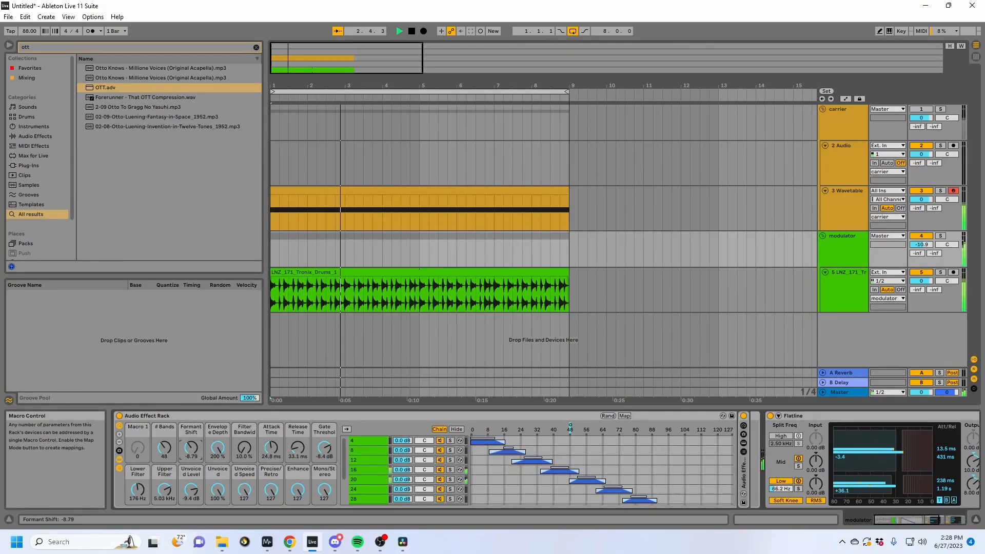
Set Filter Bandwidth to 109%, Release Time to 321 ms, Unvoiced Level to -49 dB and Unvoiced Sensitivity to 42.5%.
left_click_drag(245, 448, 297, 436)
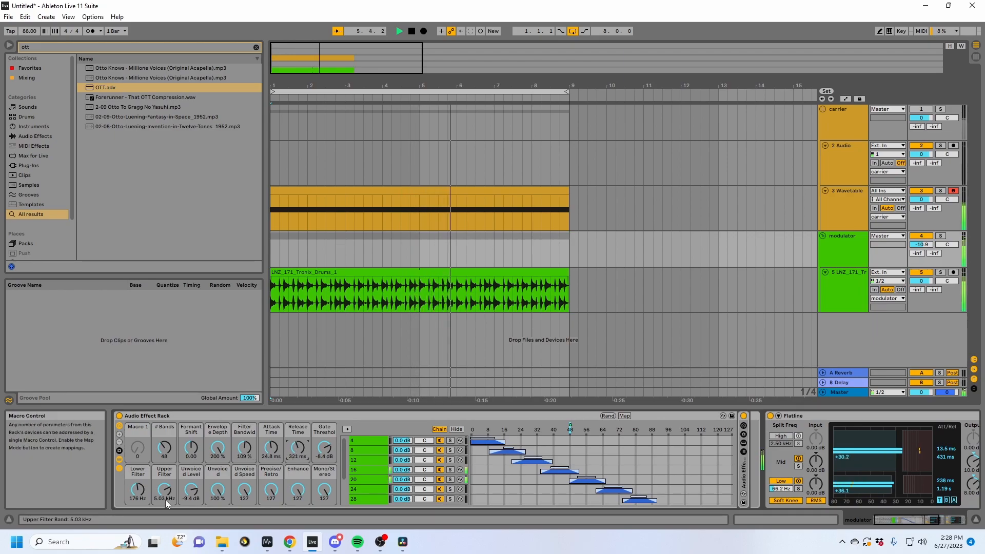
left_click_drag(191, 490, 190, 497)
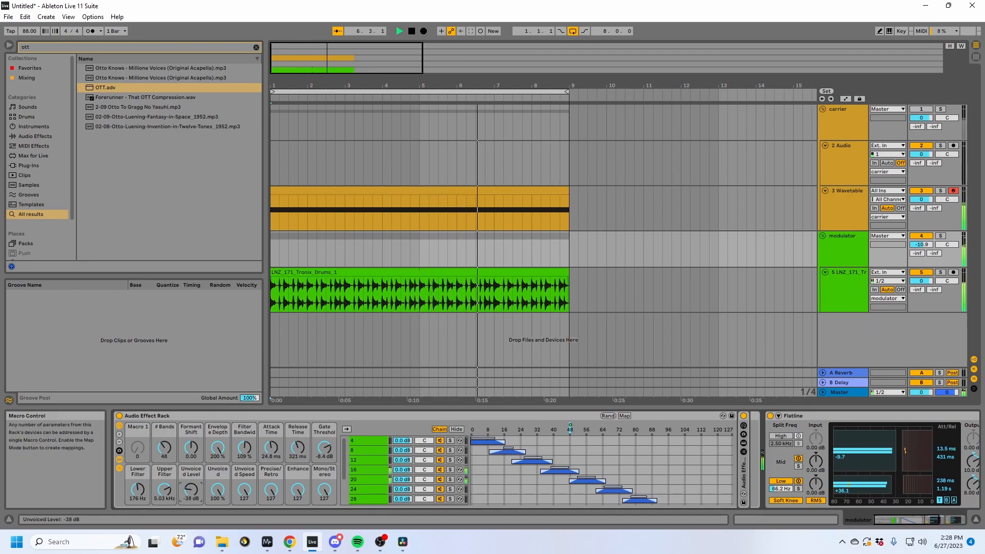
left_click_drag(217, 490, 217, 494)
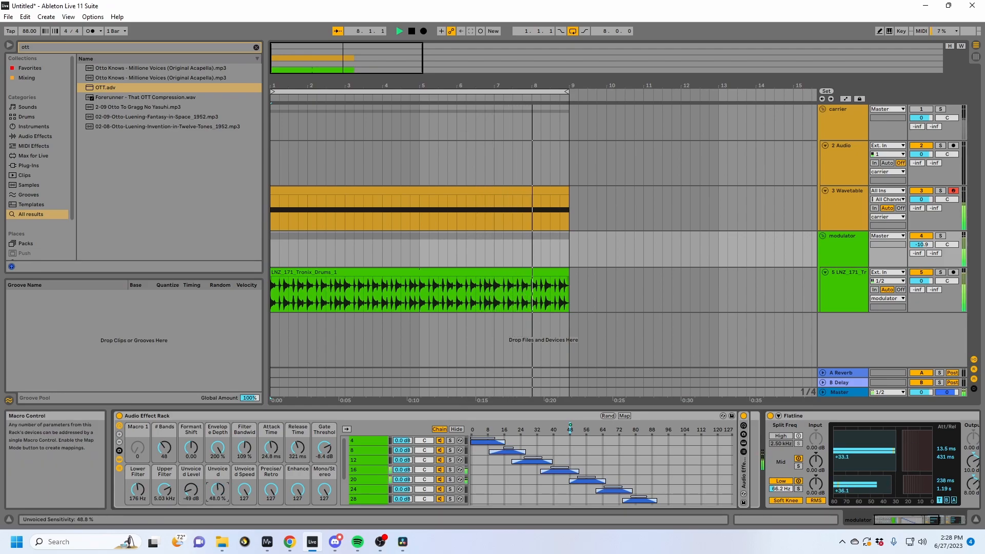
left_click_drag(217, 490, 217, 492)
Set Release Time to 6.20 s, Gate Threshold to -inf dB and # Bands to 0, and stop playback.
left_click_drag(298, 449, 330, 448)
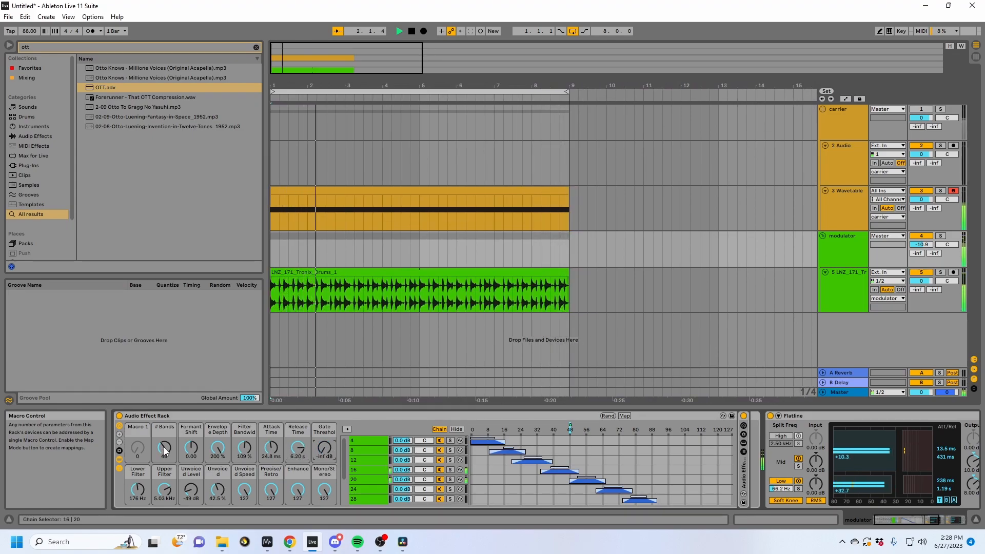
mouse_move(174, 429)
left_mouse_down()
mouse_move(174, 368)
mouse_move(174, 429)
left_mouse_up()
key("space")
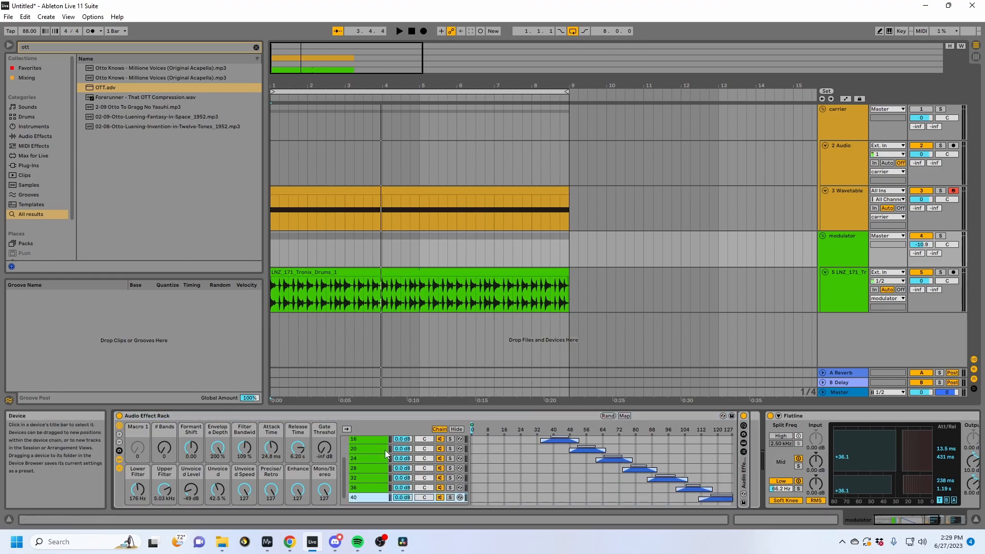
Group the vocoder rack into a new outer Audio Effect Rack, show all 16 of its macros and enable macro mapping.
scroll(380, 452, "down", 3)
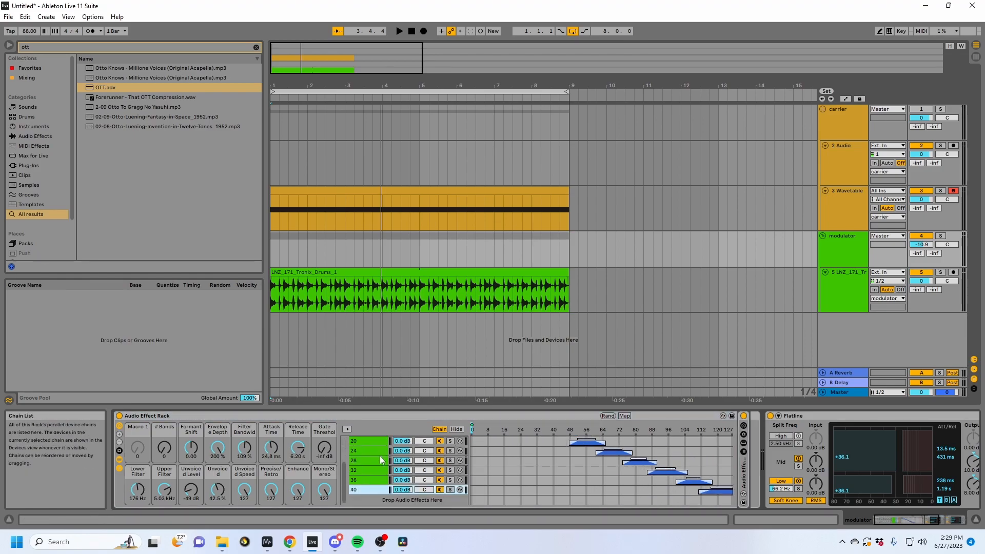
scroll(379, 459, "up", 3)
scroll(380, 460, "down", 3)
left_click(190, 418)
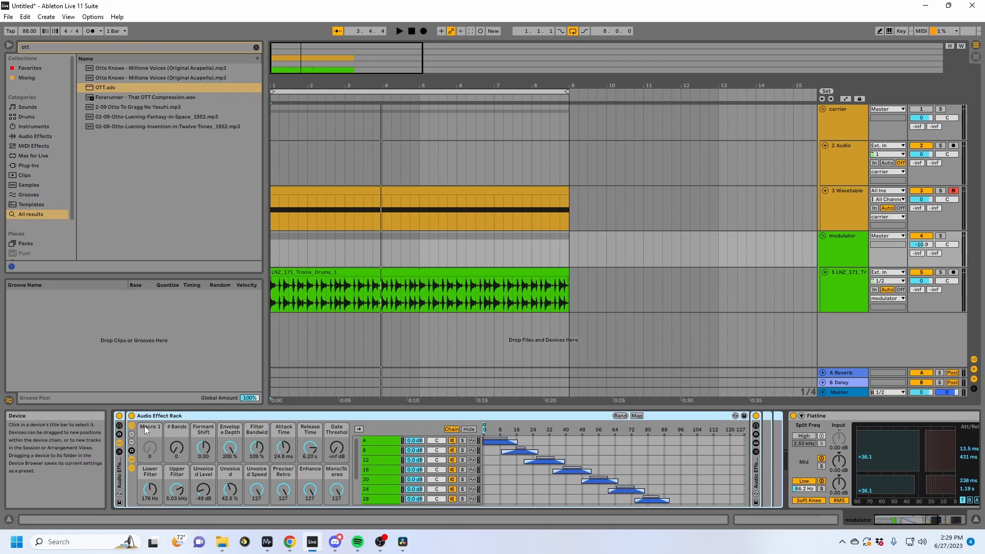
key("ctrl+g")
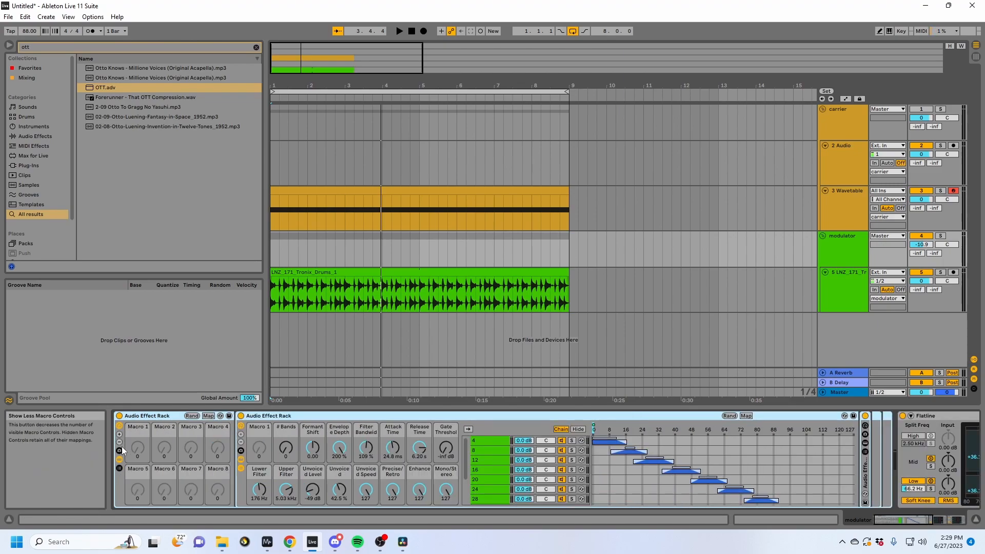
left_click(119, 434)
left_click(315, 415)
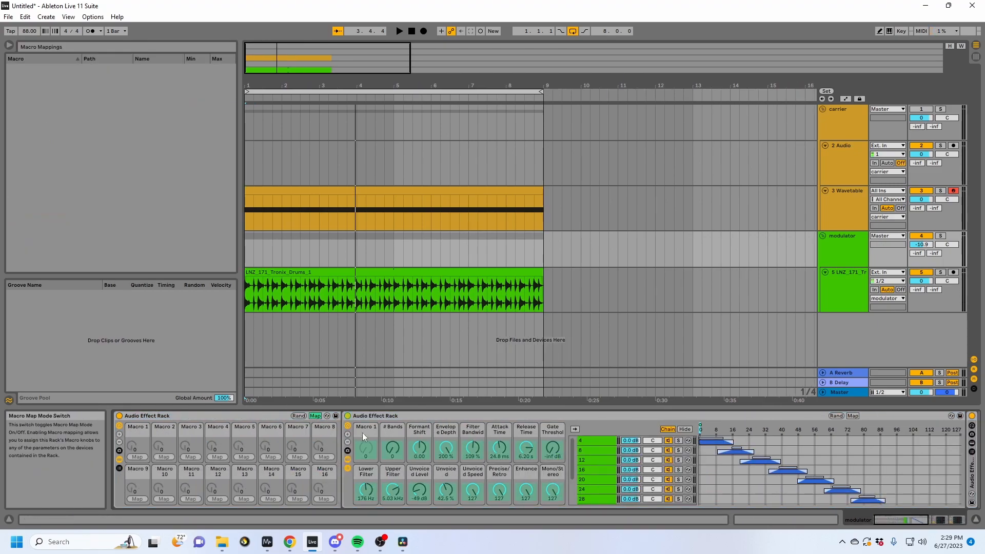
Map the inner rack's # Bands, Formant Shift and Envelope Depth macros to the outer rack's Macros 2, 3 and 4.
left_click(164, 457)
left_click(392, 447)
left_click(413, 452)
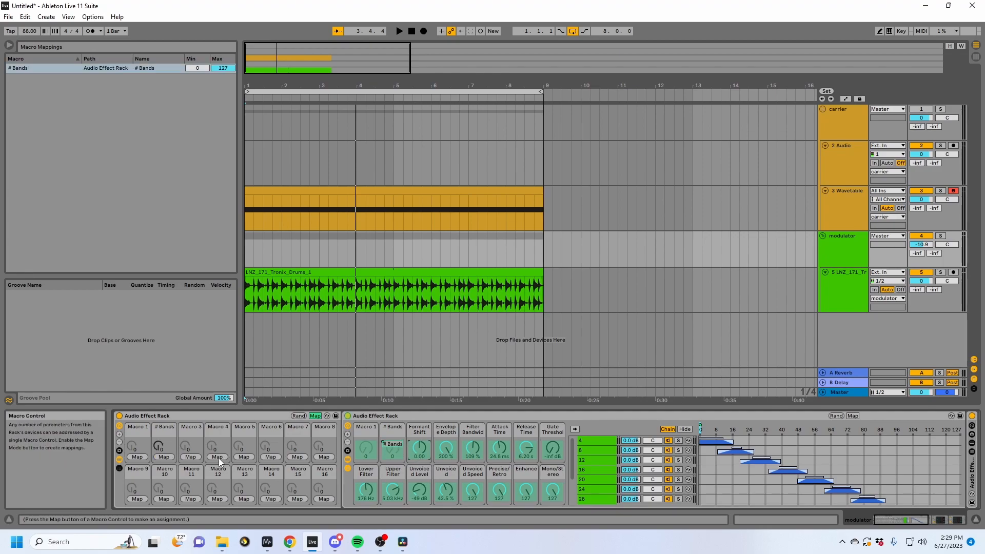
left_click(446, 451)
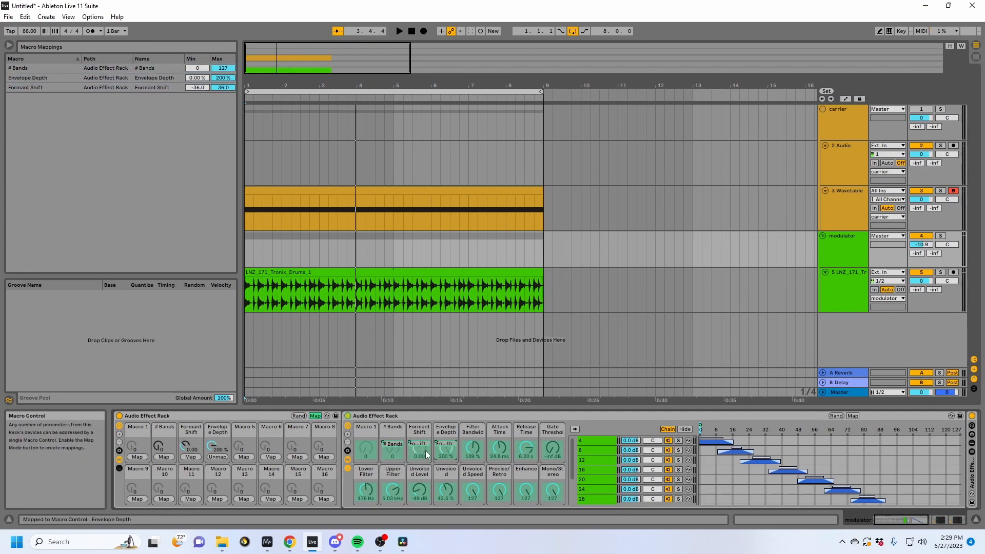
Map the inner rack's Filter Bandwidth, Attack Time and Release Time to the outer rack's Macros 5, 6 and 7.
left_click(473, 448)
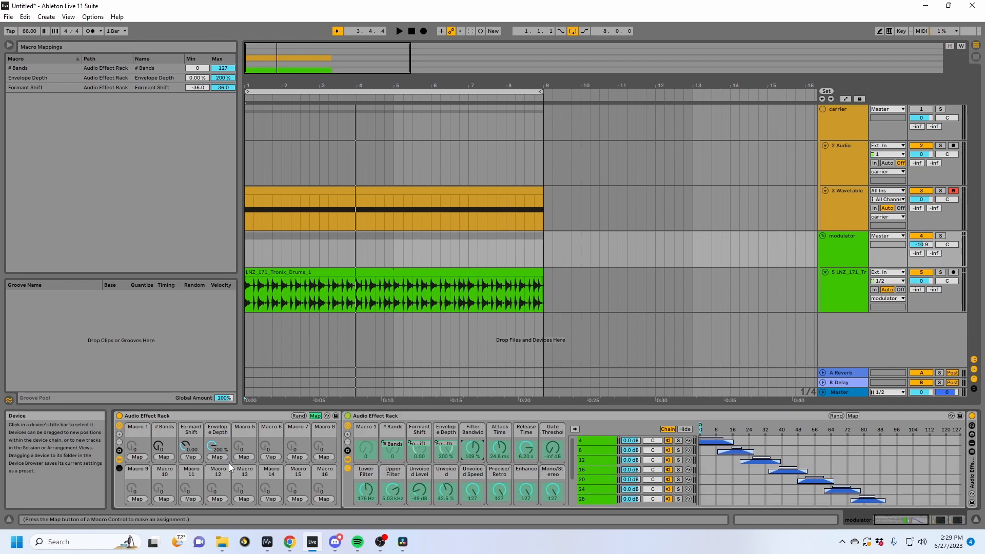
left_click(244, 457)
left_click(500, 449)
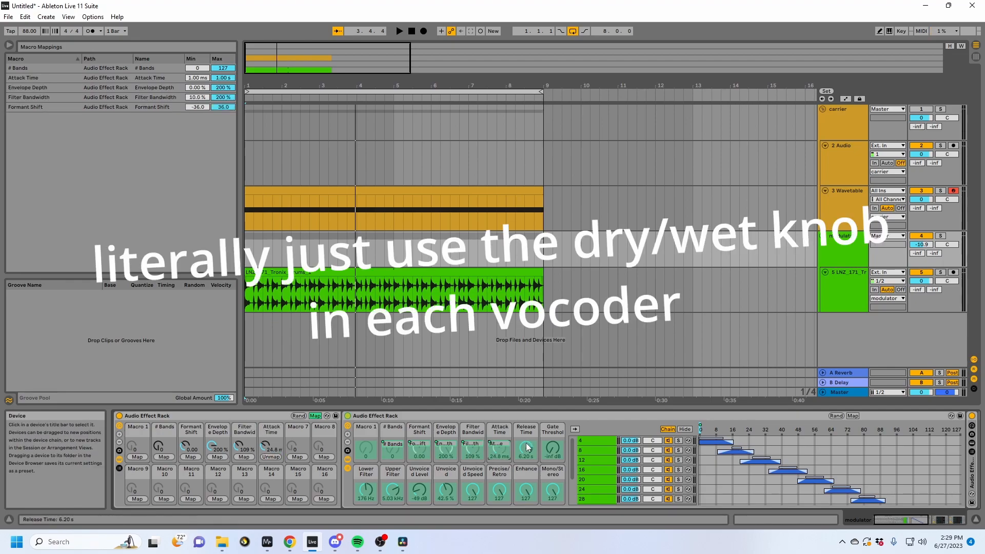
left_click(297, 457)
left_click(527, 449)
Map the inner rack's remaining macros, from Gate Threshold through Mono/Stereo, to the outer rack's Macros 8 to 16.
left_click(553, 449)
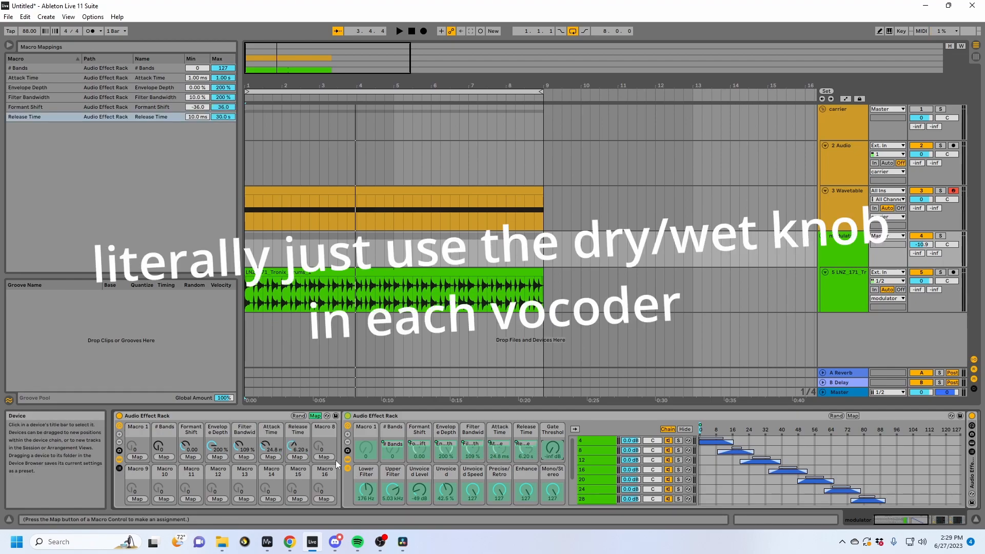
left_click(323, 457)
left_click(137, 499)
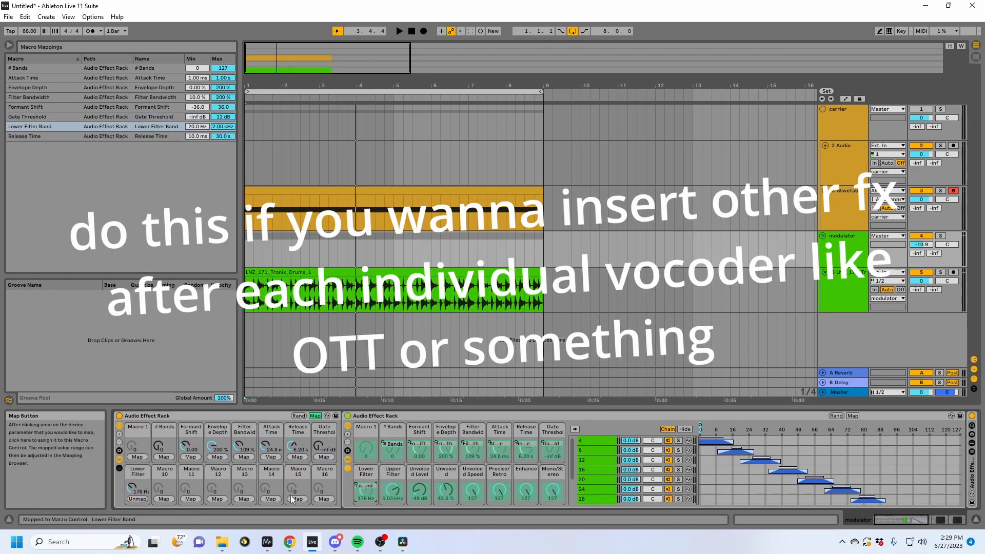
left_click(393, 490)
left_click(164, 498)
left_click(419, 490)
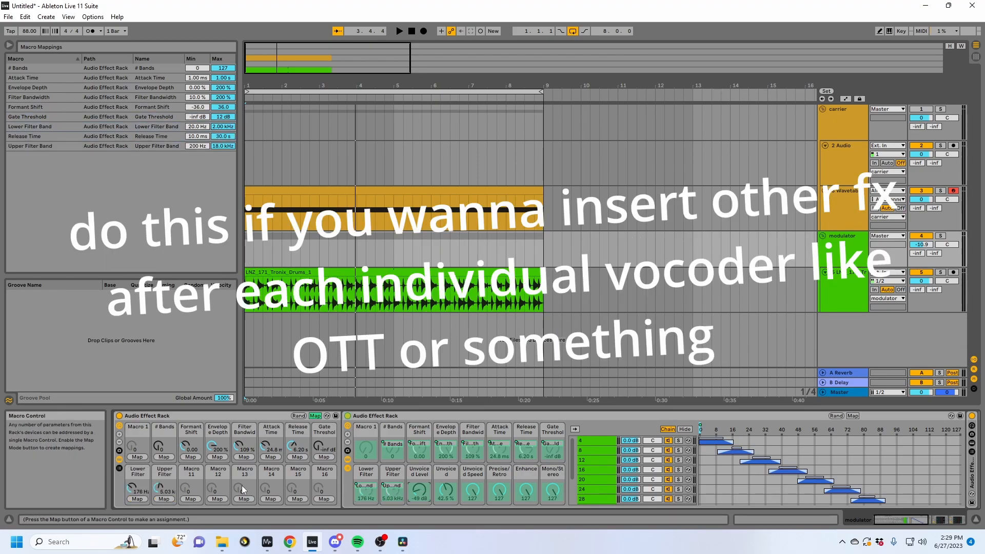
left_click(190, 499)
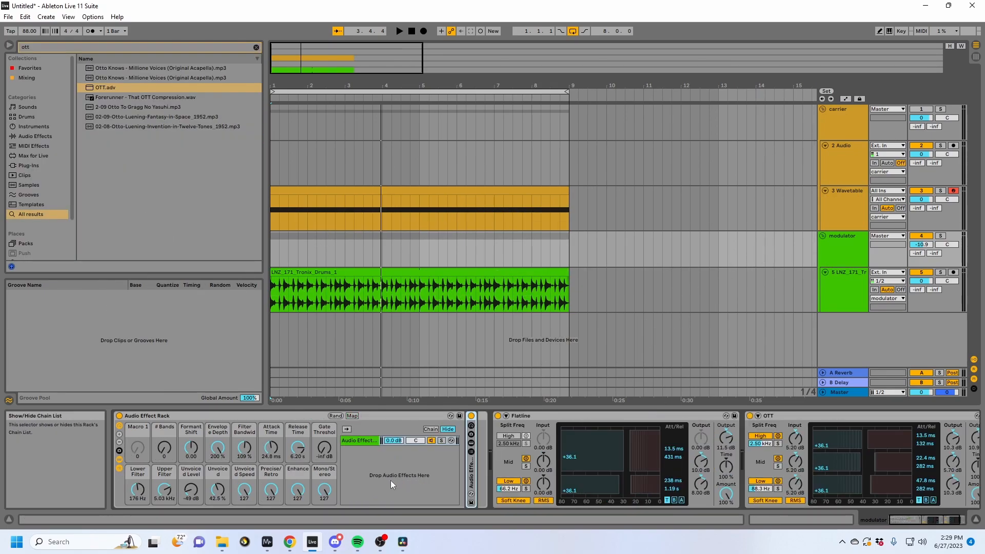
Add a second, empty chain to the outer rack and name the two chains wet and dry.
right_click(390, 481)
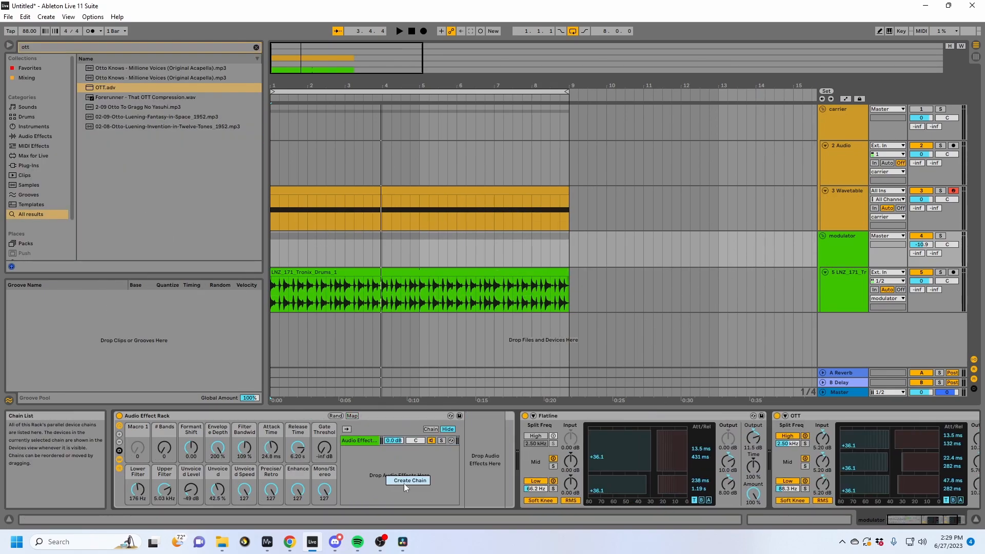
left_click(404, 483)
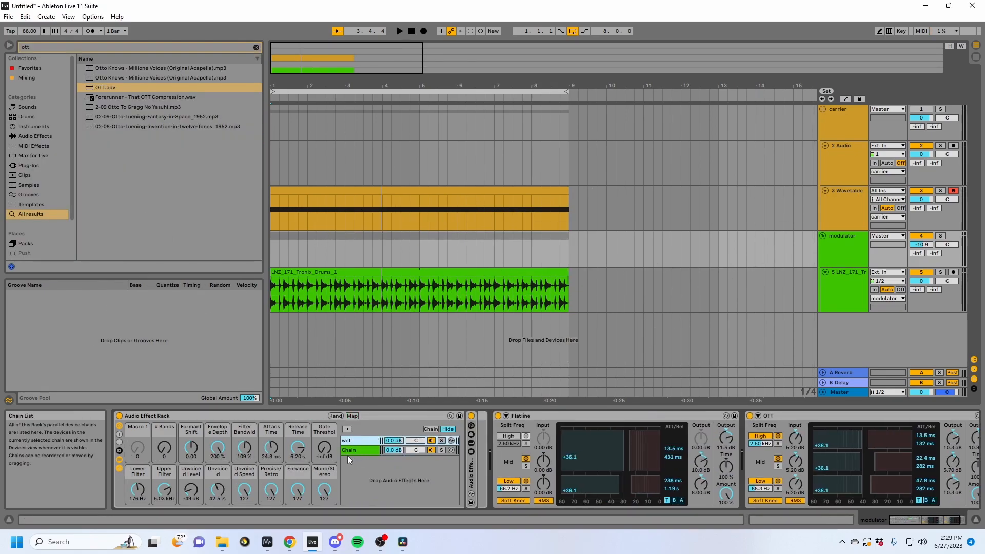
key("Tab")
type("d")
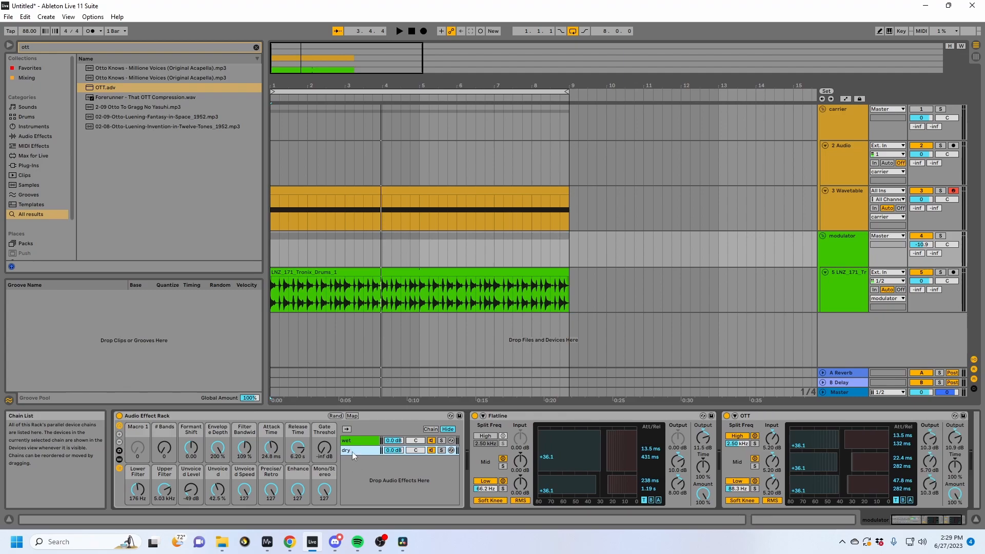
Enable macro mapping, show the outer rack's chain zones and extend the wet and dry zones across the full 0 to 127 range.
left_click(352, 416)
left_click(430, 429)
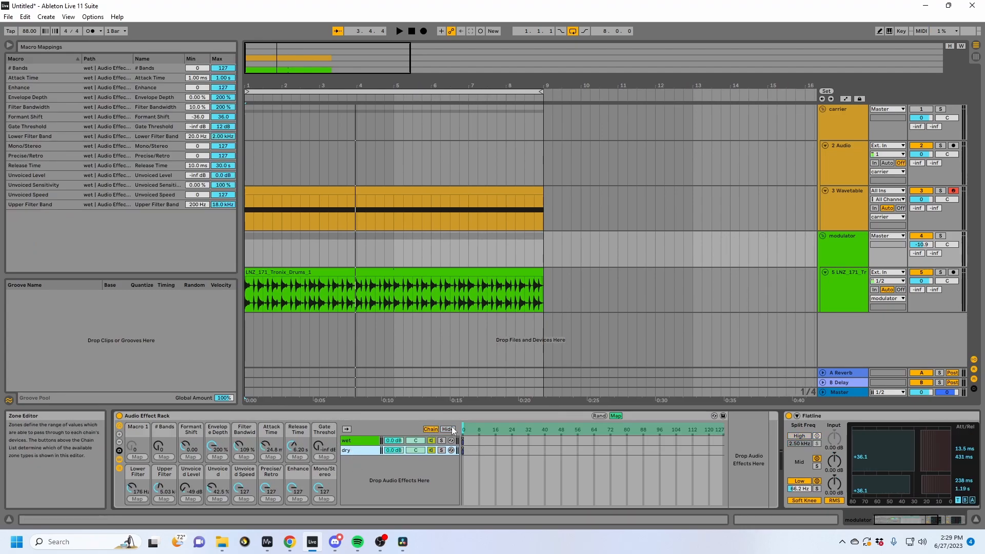
left_click(465, 441)
left_click_drag(465, 441, 684, 455)
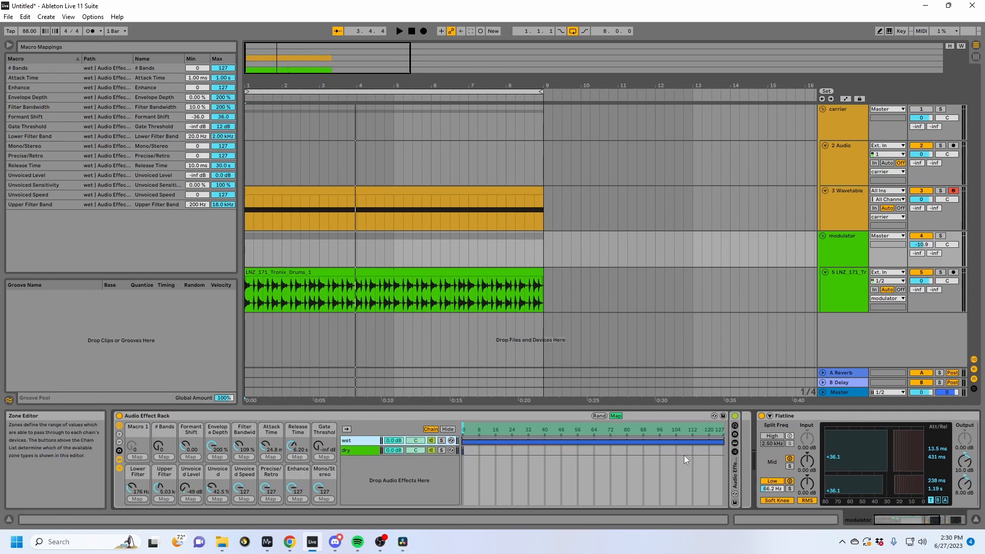
left_click_drag(463, 450, 505, 452)
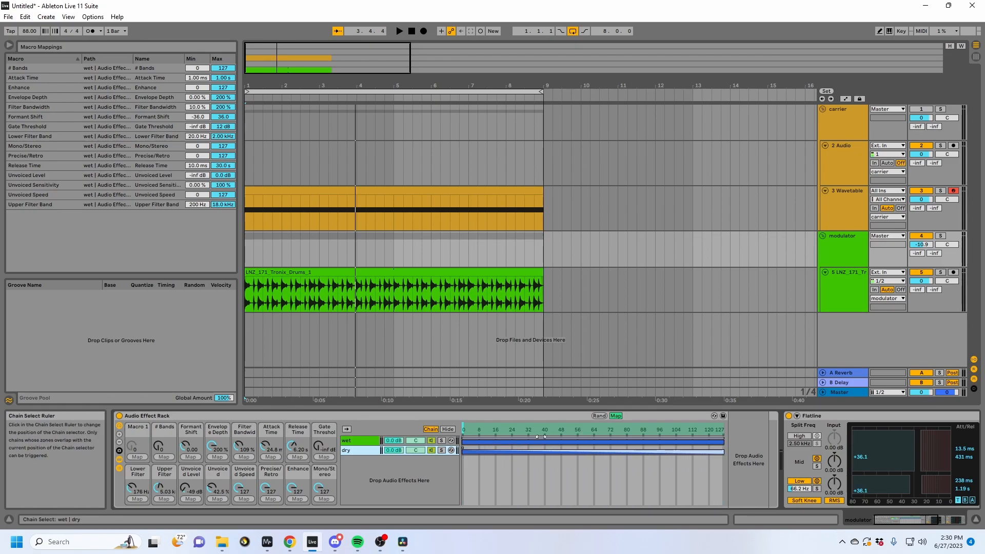
Crossfade the zones so wet fades in and dry fades out toward 127, with a brief playback check.
left_click_drag(721, 438, 713, 436)
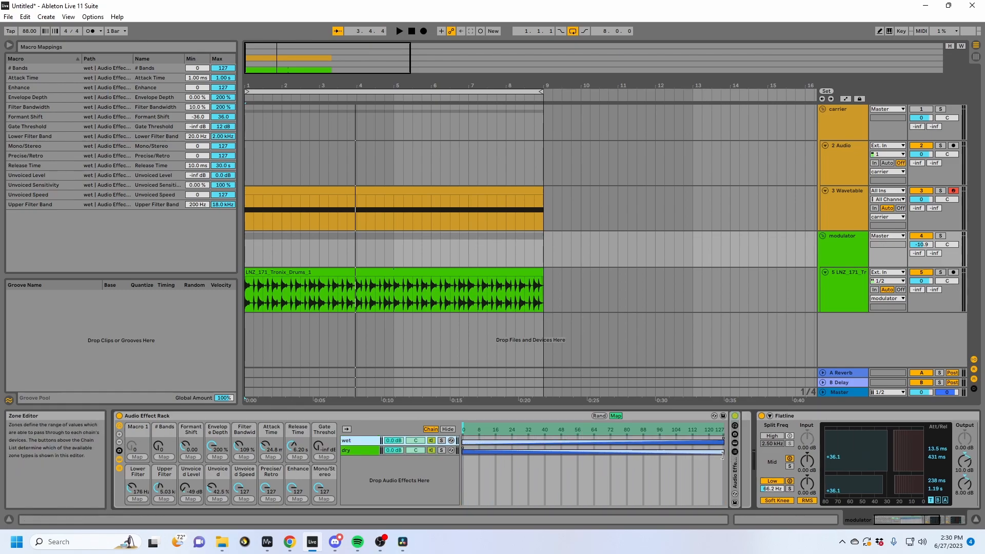
left_click(722, 454)
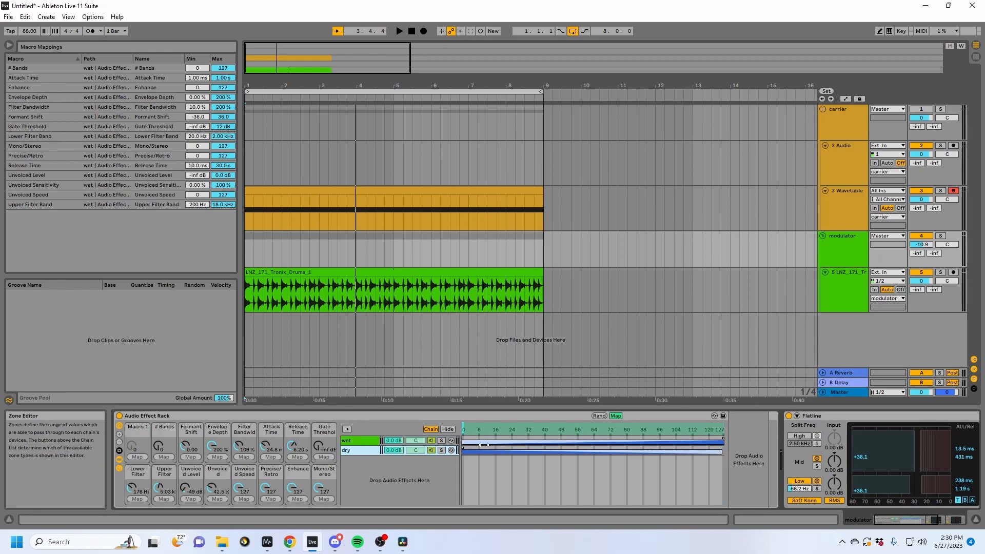
left_click(466, 451)
key("space")
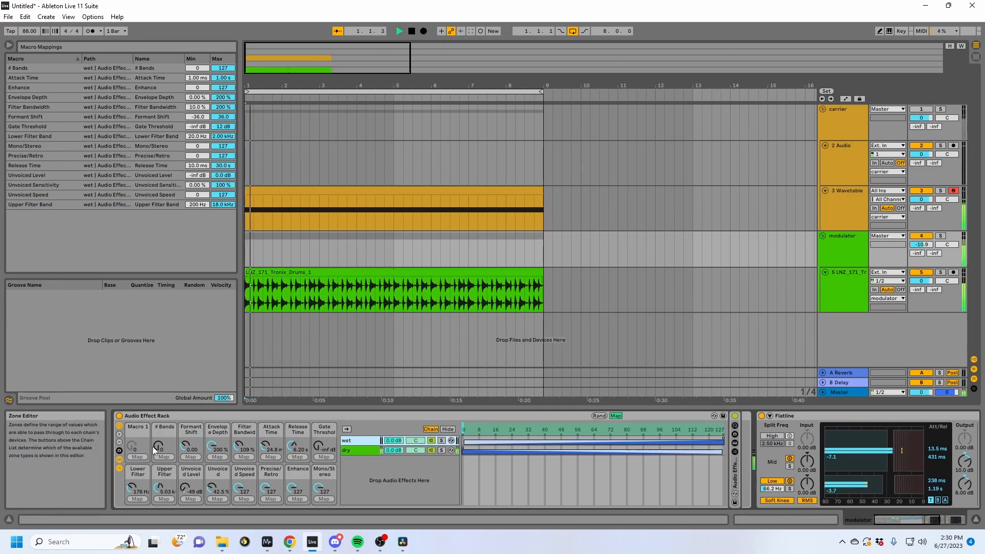
key("space")
Map the outer rack's Chain Selector to Macro 1 and leave macro mapping mode.
left_click(468, 427)
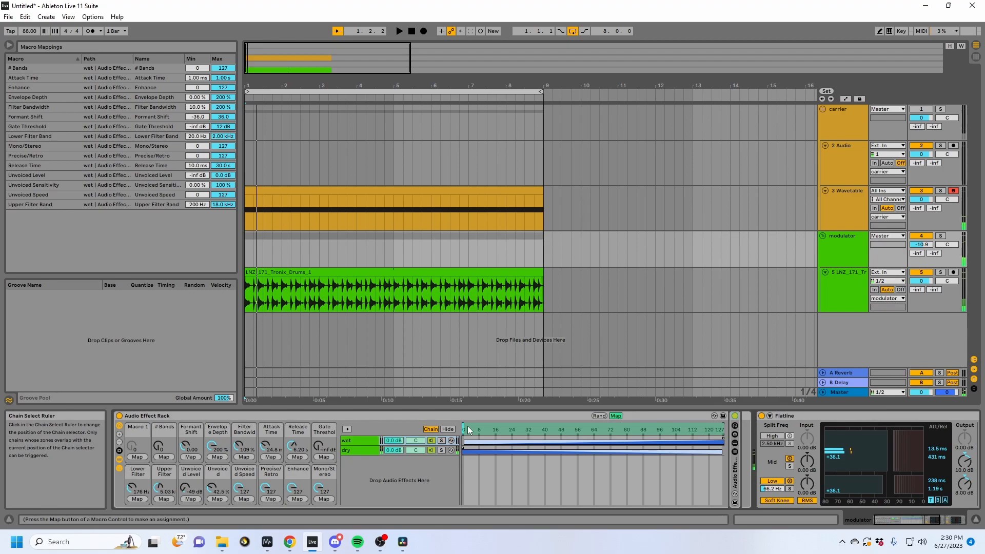
left_click(137, 456)
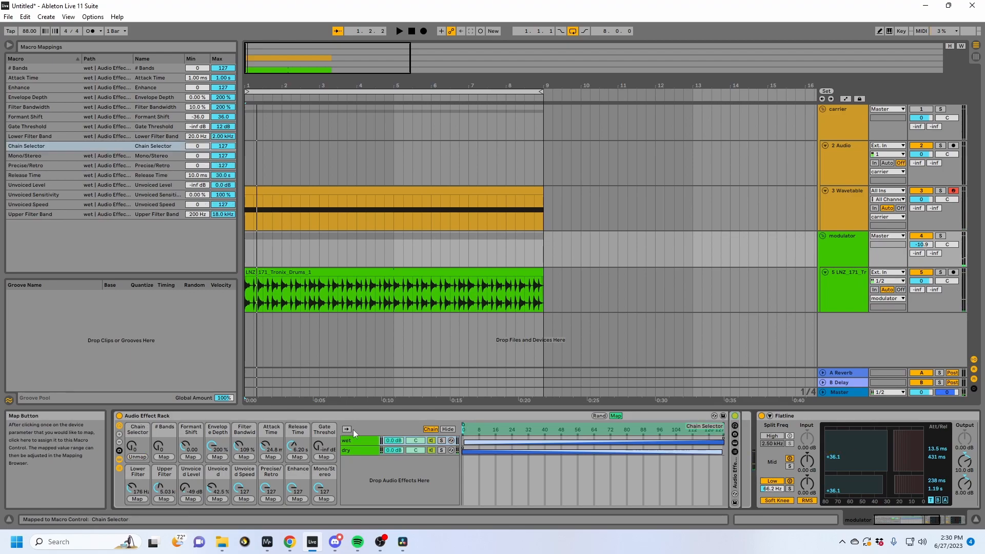
left_click(616, 417)
During playback, set Chain Selector to 127, # Bands to 98, Filter Bandwidth to 10.0 % and Attack Time to 16.9 ms.
key("space")
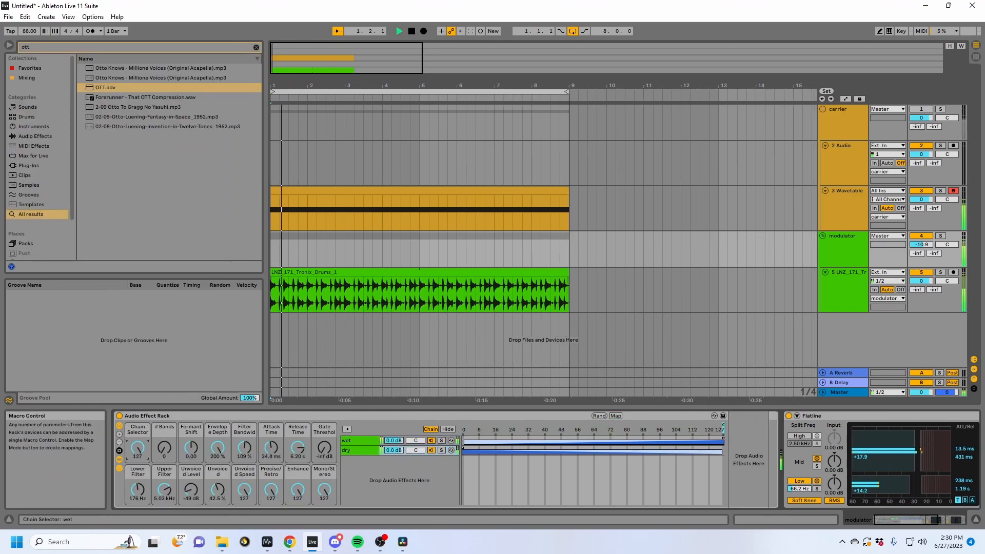
mouse_move(137, 448)
left_mouse_down()
mouse_move(137, 505)
mouse_move(138, 447)
mouse_move(164, 438)
mouse_move(164, 398)
left_mouse_up()
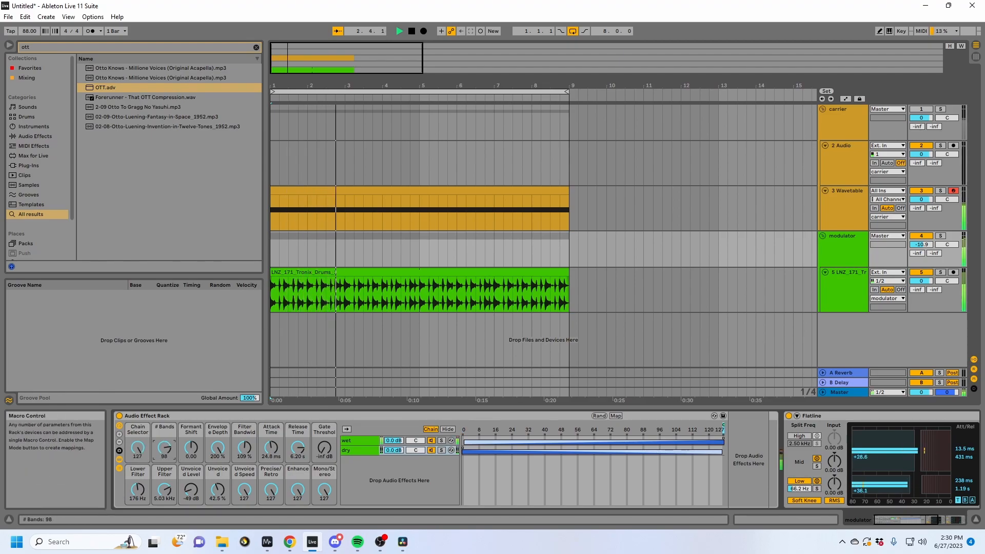
mouse_move(138, 448)
left_mouse_down()
mouse_move(138, 488)
mouse_move(137, 447)
left_mouse_up()
left_click_drag(244, 448, 271, 452)
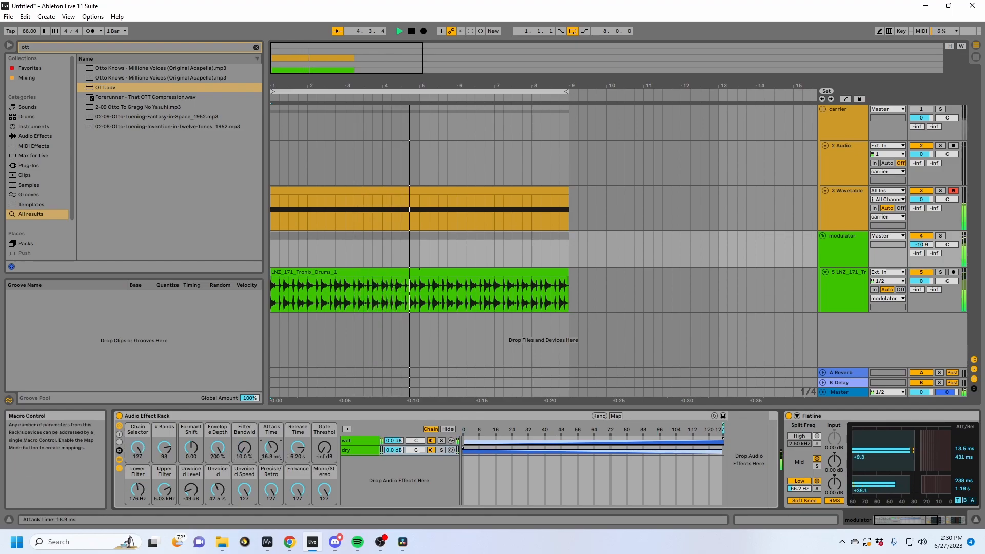